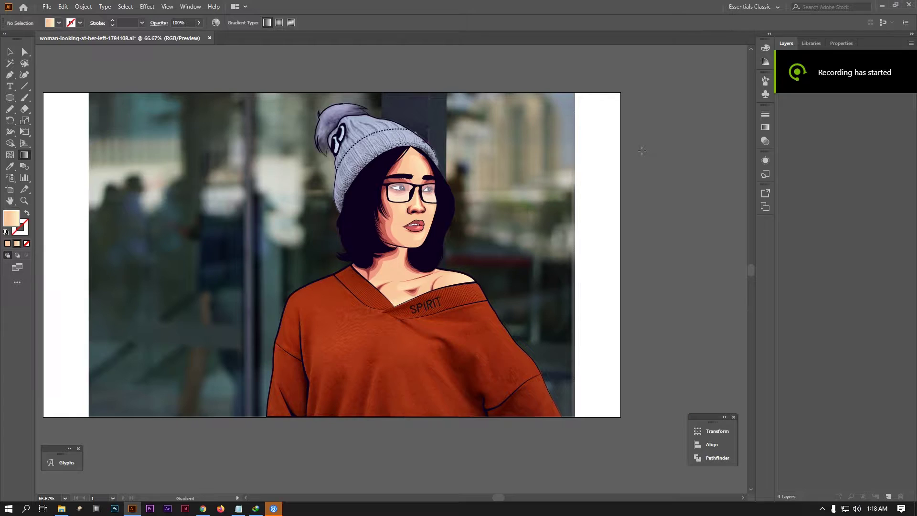
- In the Layers panel, make the Dress layer active for the sweater artwork
left_click(836, 88)
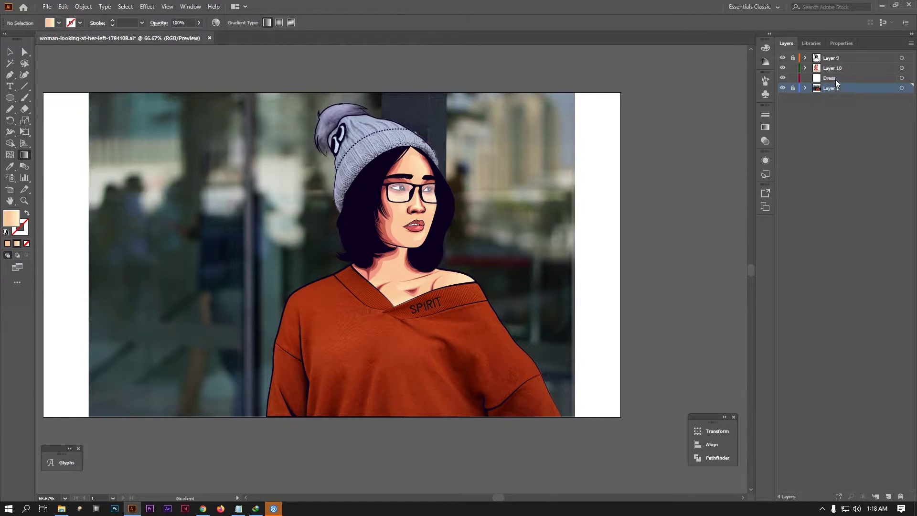
left_click(836, 79)
- Pen-trace the sweater from the neckline over the left shoulder down to the bottom-left corner
left_click(9, 74)
scroll(363, 292, "up", 1)
scroll(358, 200, "up", 2)
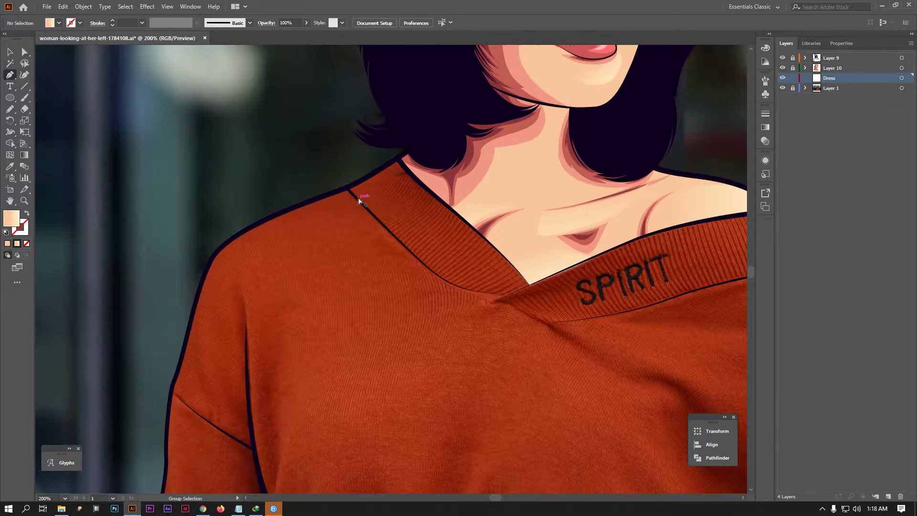
scroll(430, 134, "up", 2)
left_click(427, 135)
left_click(285, 211)
left_click_drag(284, 211, 363, 206)
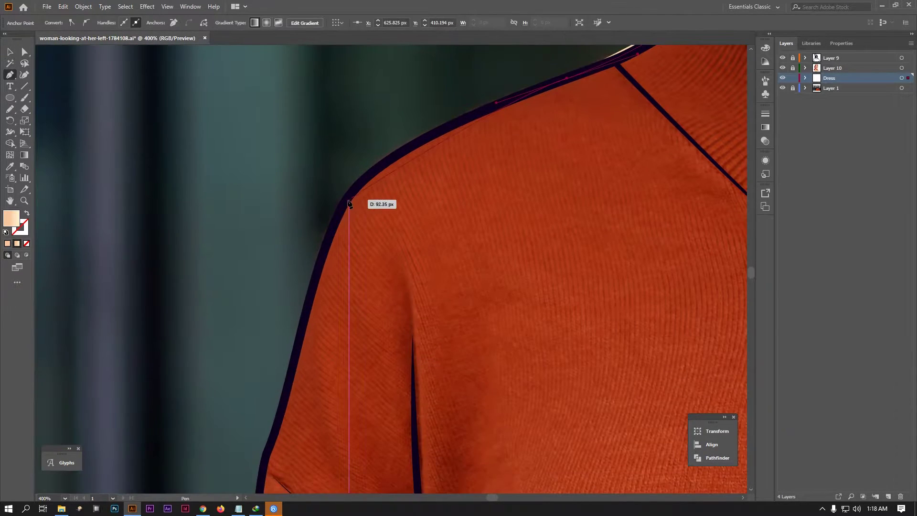
left_click(331, 251)
left_click_drag(332, 251, 349, 174)
scroll(344, 236, "down", 3)
scroll(338, 286, "up", 3)
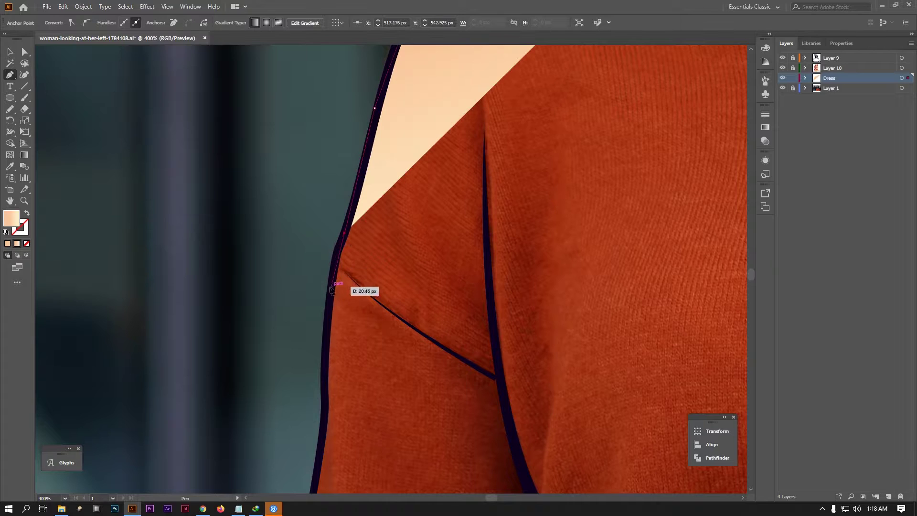
scroll(337, 287, "down", 5)
scroll(368, 153, "up", 1)
left_click(368, 151)
left_click(352, 273)
scroll(352, 272, "down", 3)
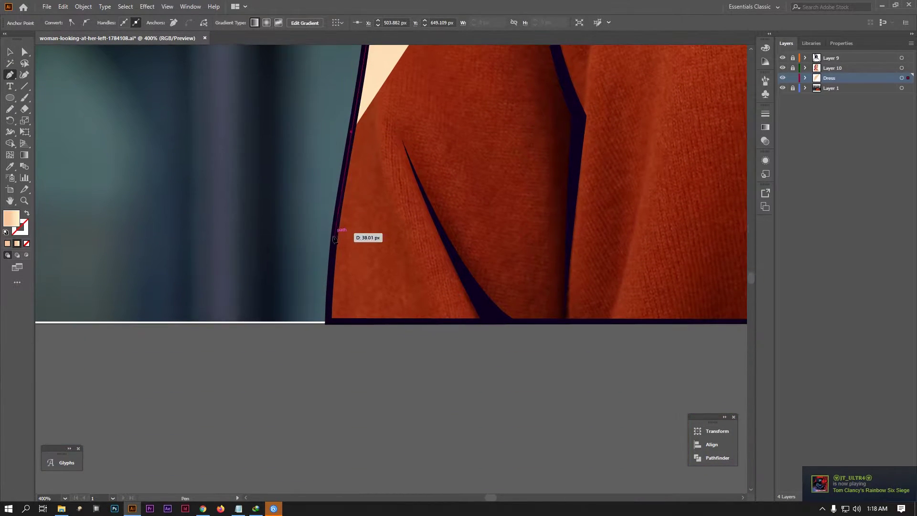
left_click(335, 238)
left_click(328, 321)
- Continue the outline across the bottom-right corner and up the sweater's right edge
scroll(470, 288, "right", 3)
scroll(428, 321, "right", 3)
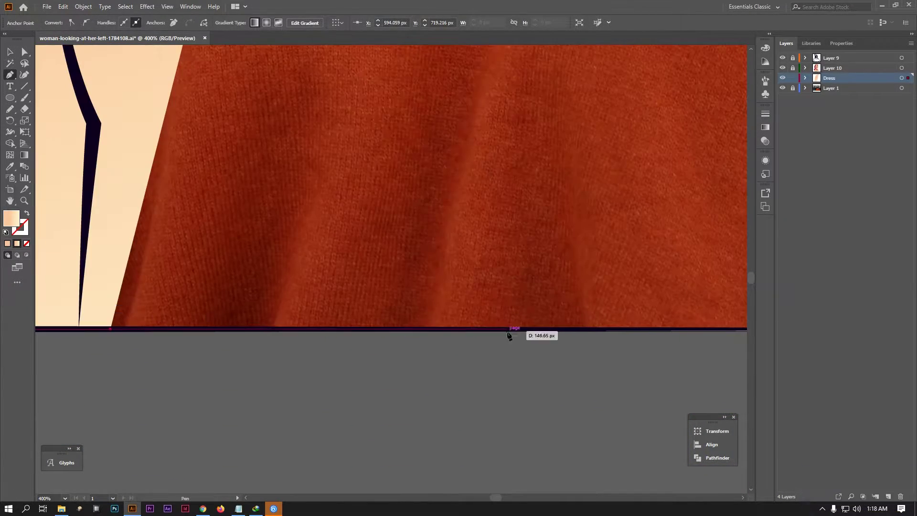
scroll(512, 328, "right", 3)
scroll(403, 341, "right", 3)
scroll(413, 337, "right", 3)
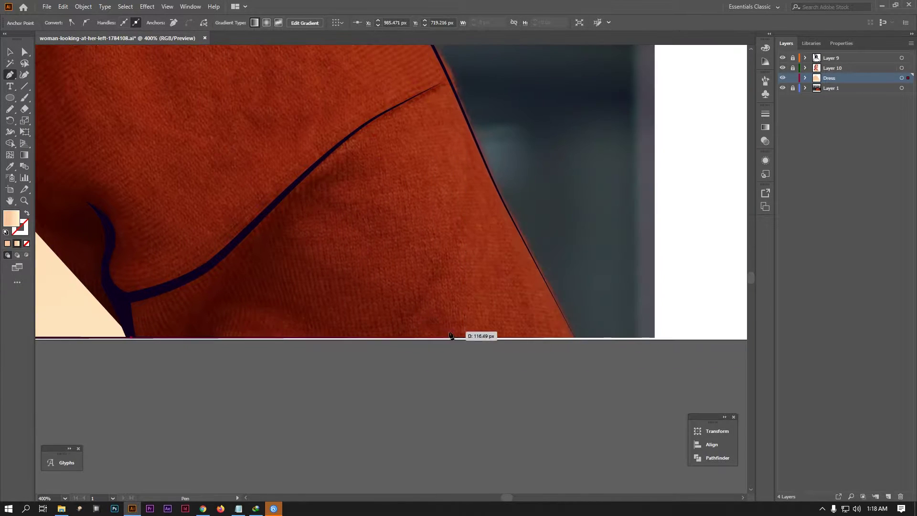
left_click(579, 337)
scroll(585, 342, "up", 2)
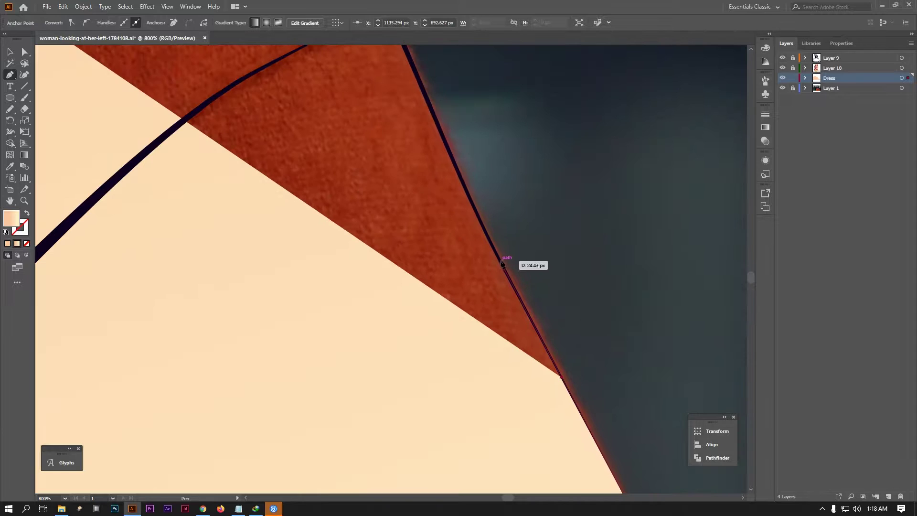
left_click(491, 256)
scroll(493, 334, "up", 3)
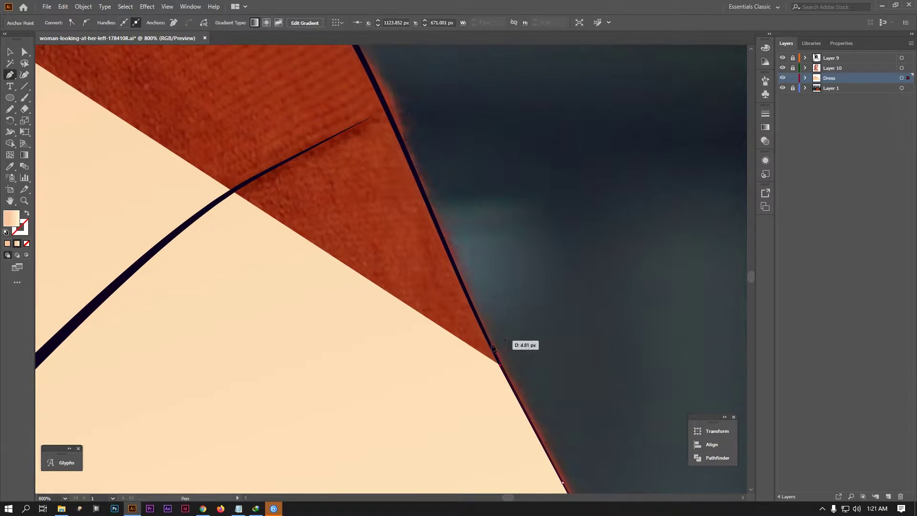
left_click(452, 265)
left_click(411, 170)
left_click(392, 125)
scroll(405, 129, "up", 7)
left_click(511, 326)
left_click(466, 248)
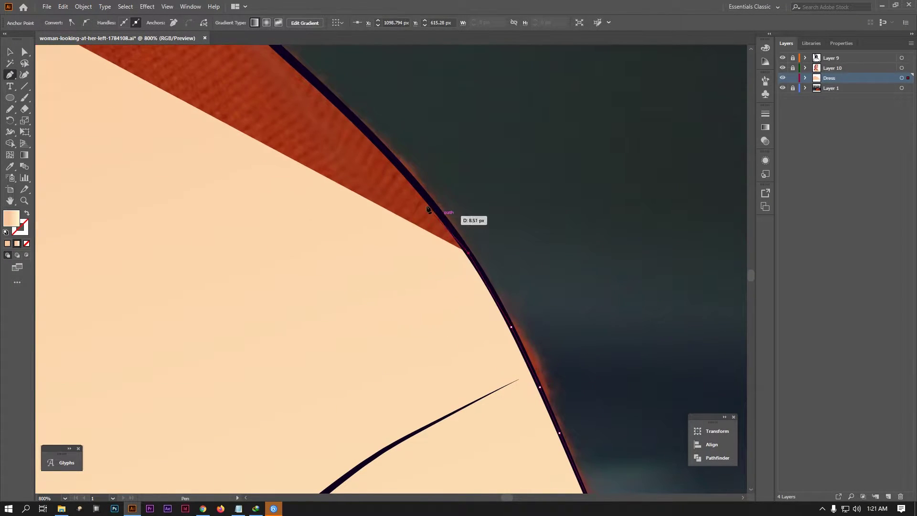
scroll(478, 258, "up", 3)
left_click(437, 231)
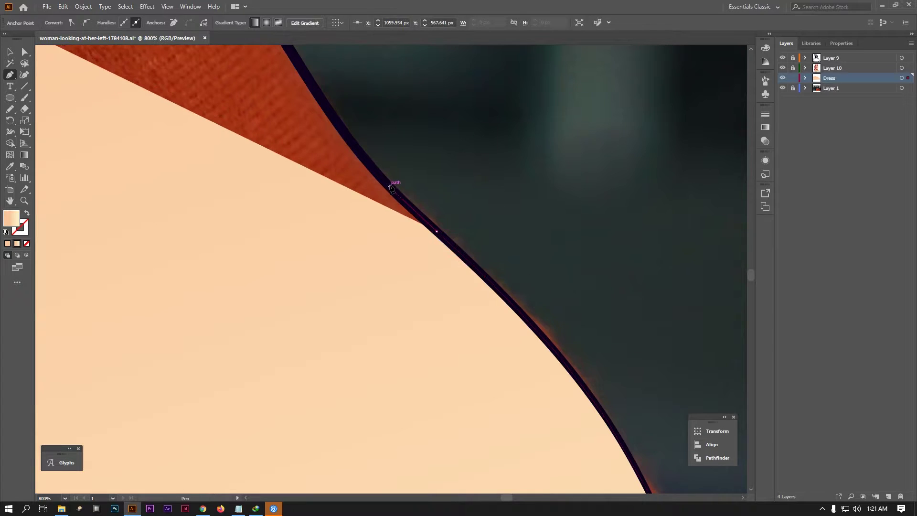
- Finish the outline around the right shoulder and top edge, closing it near the neckline
scroll(391, 188, "up", 3)
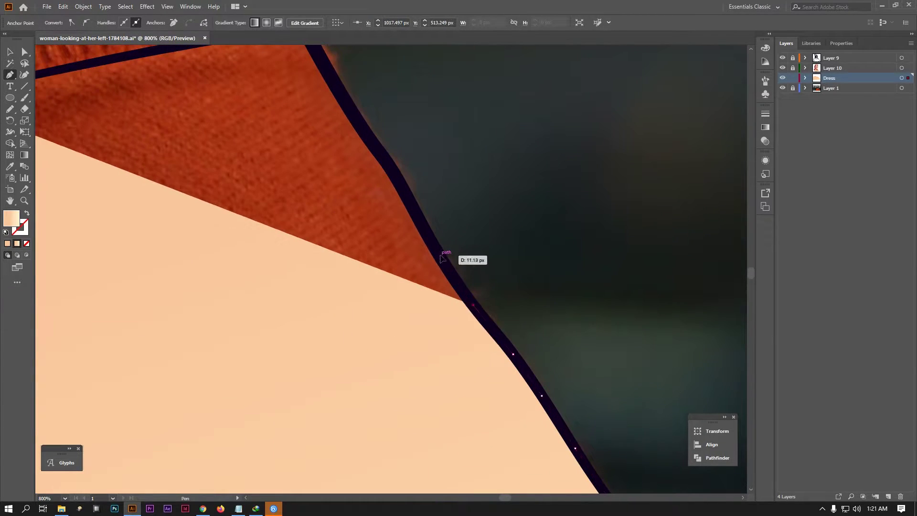
left_click(385, 159)
scroll(430, 215, "up", 5)
scroll(430, 215, "up", 2)
scroll(439, 220, "up", 3)
left_click(441, 220)
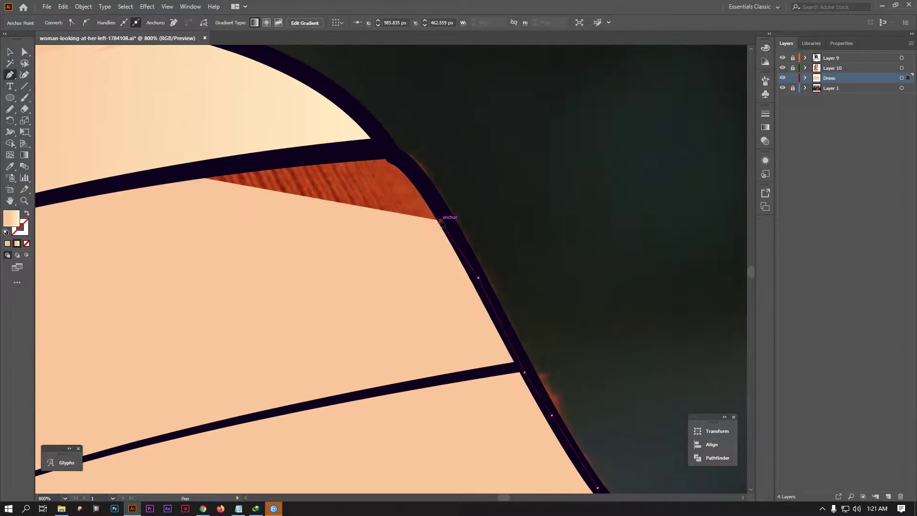
left_click(333, 157)
scroll(415, 194, "left", 5)
scroll(399, 276, "up", 3)
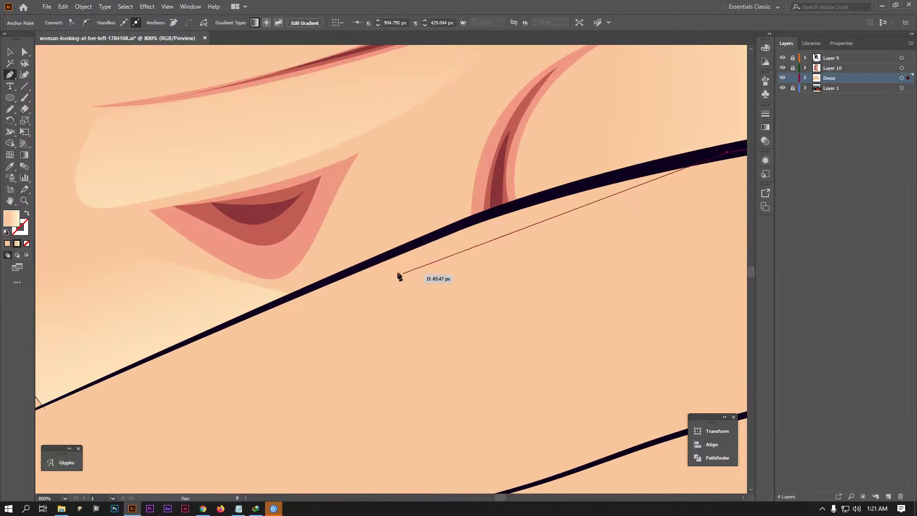
left_click(418, 219)
scroll(321, 298, "down", 3)
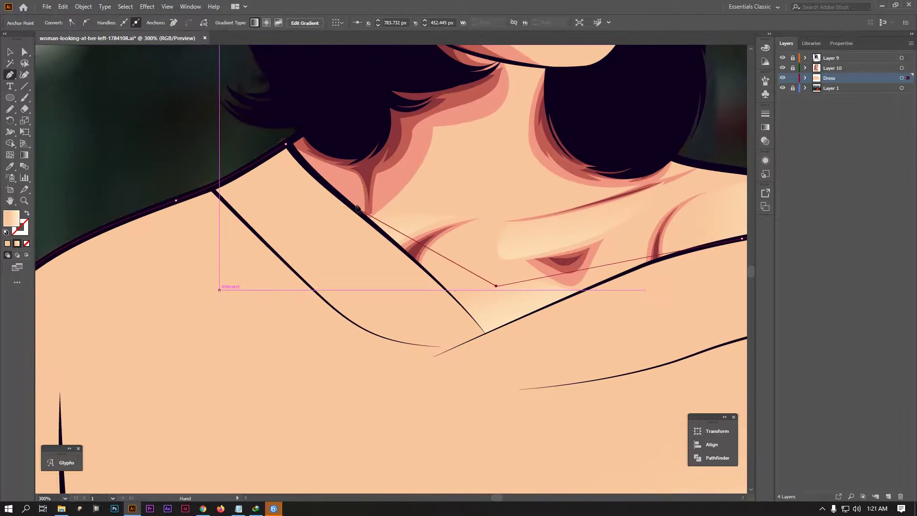
left_click(357, 209)
scroll(361, 172, "down", 2)
- Give the sweater shape a dark red fill colour
scroll(58, 164, "down", 1)
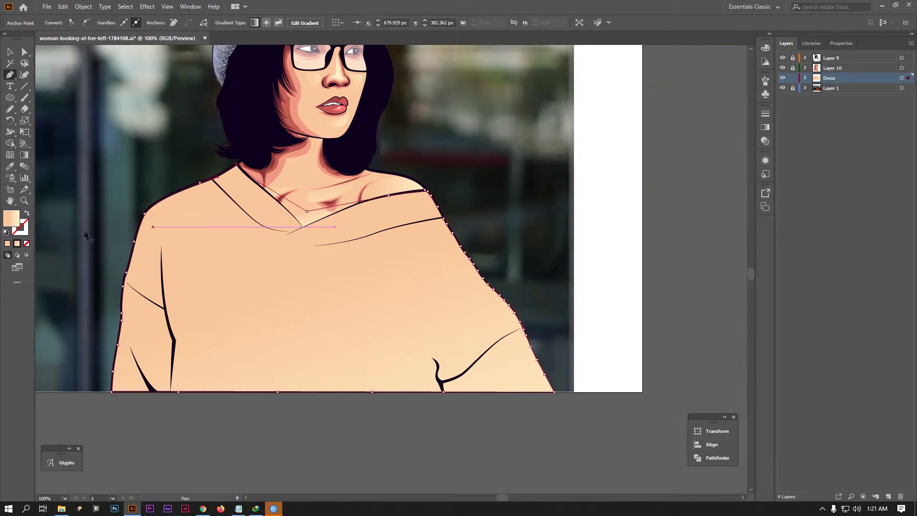
double_click(18, 224)
key("Escape")
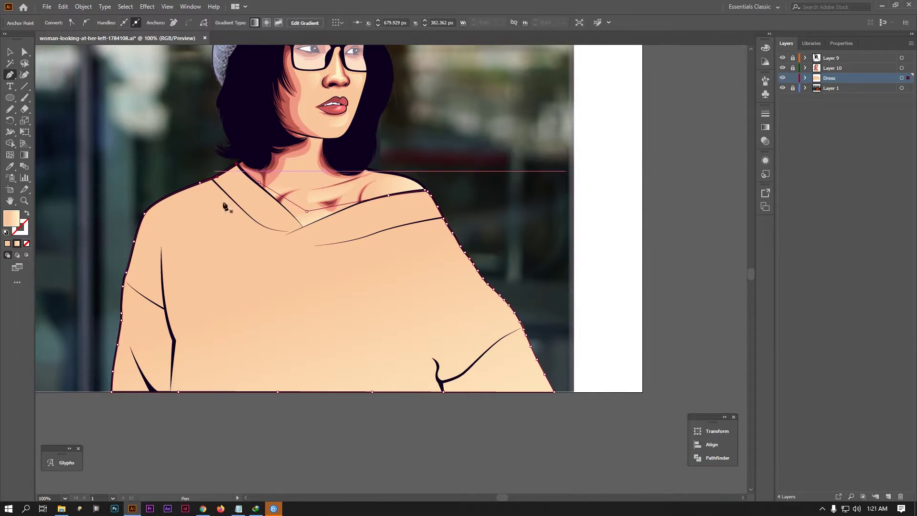
double_click(18, 224)
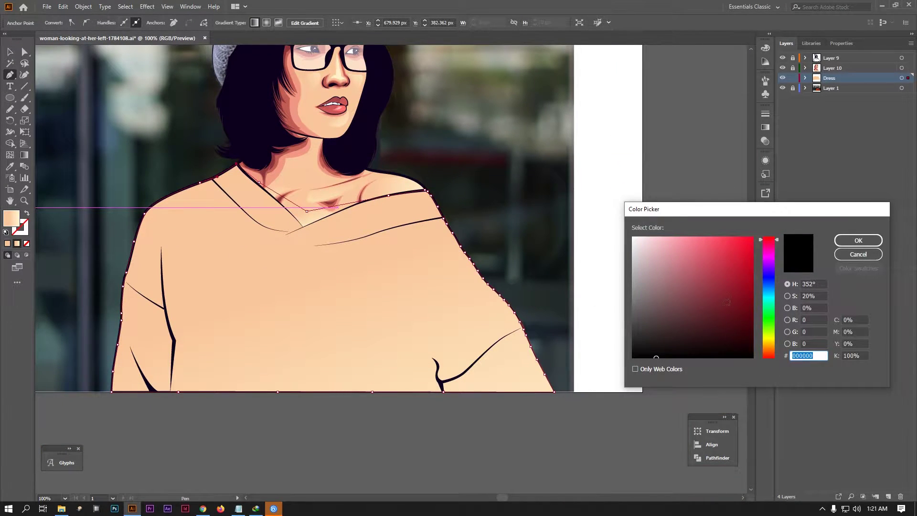
left_click(726, 302)
left_click(858, 240)
- Hide the background photo and make the sweater fill solid dark red instead of a gradient
scroll(639, 268, "up", 1)
scroll(677, 285, "down", 1)
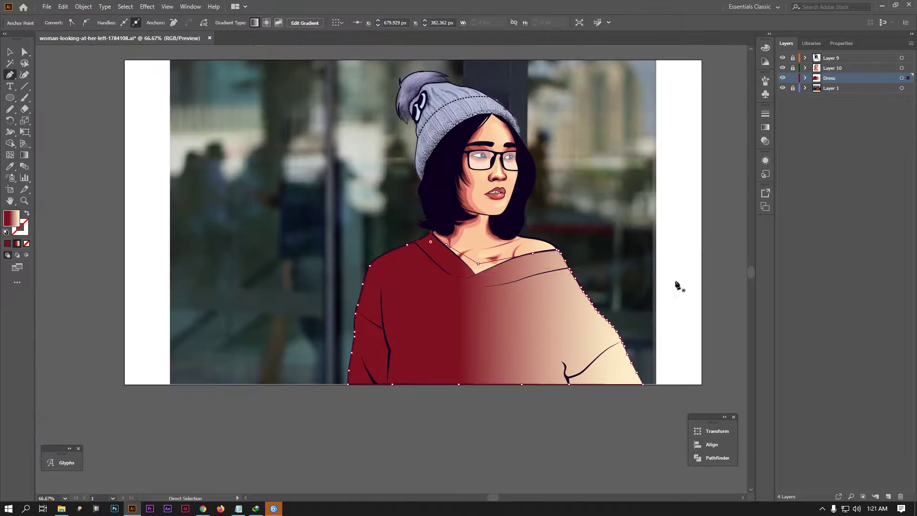
left_click(782, 88)
key("ctrl+shift+a")
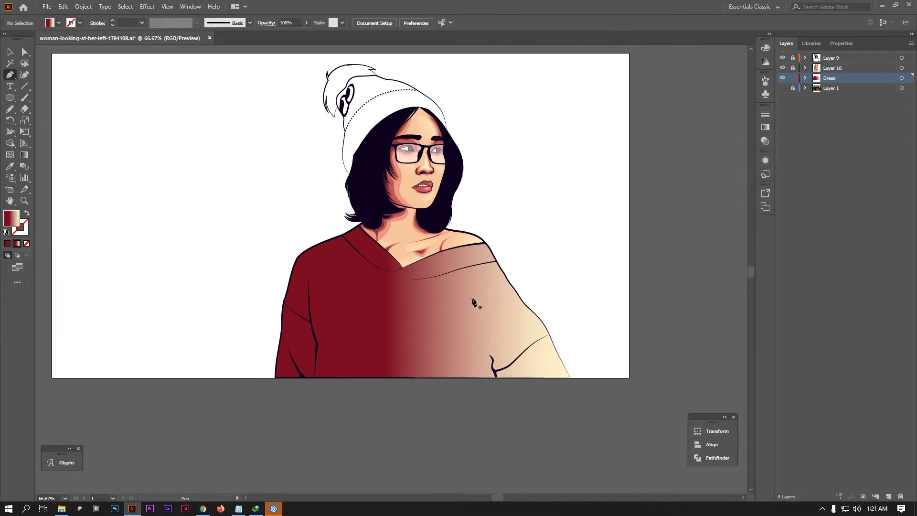
left_click(448, 348, "ctrl")
key("period")
key("comma")
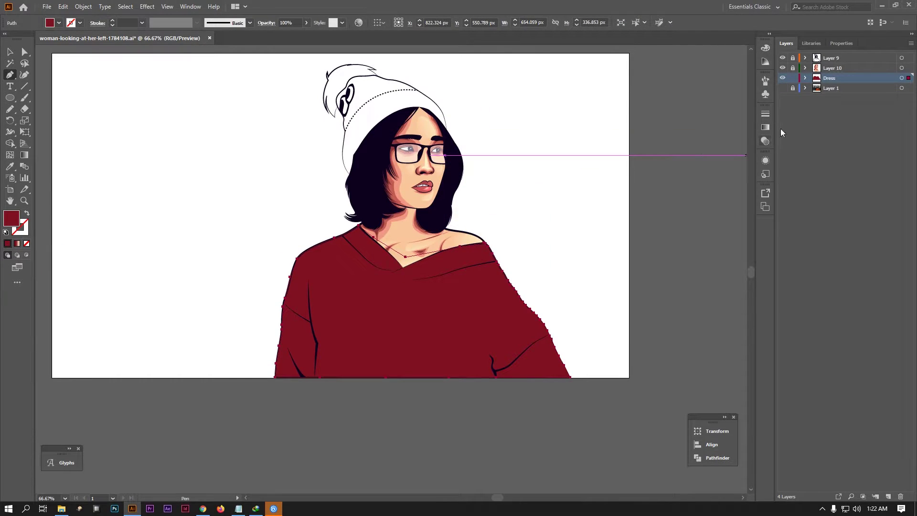
- Show the photo, hide Dress, and sample the sweater's orange with the Eyedropper
left_click(782, 88)
left_click(782, 78)
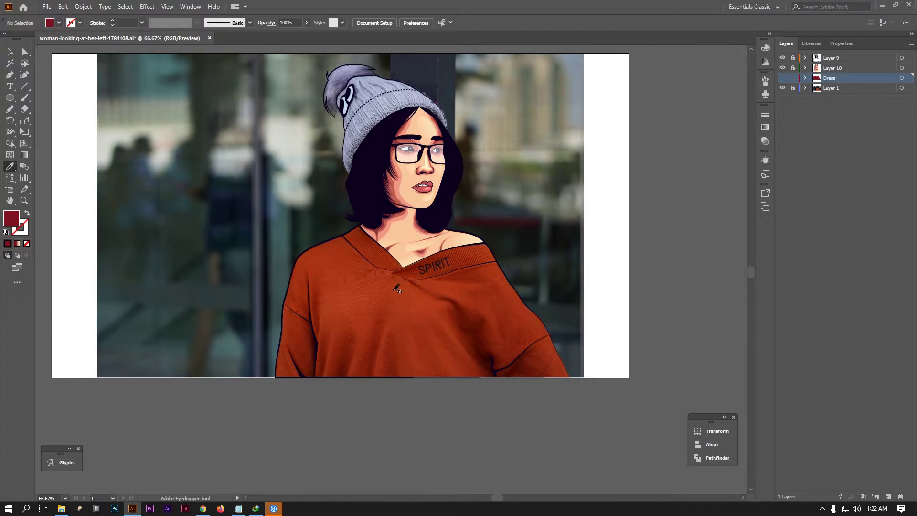
left_click(794, 91)
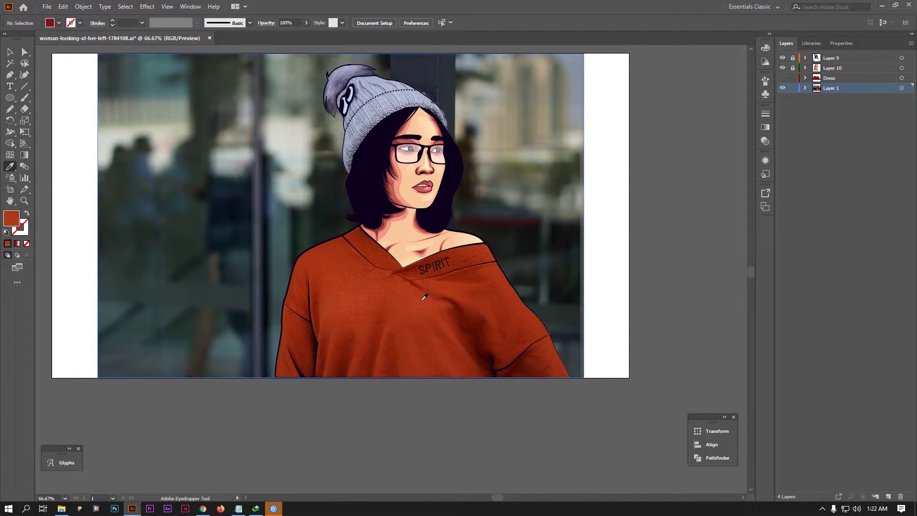
double_click(11, 218)
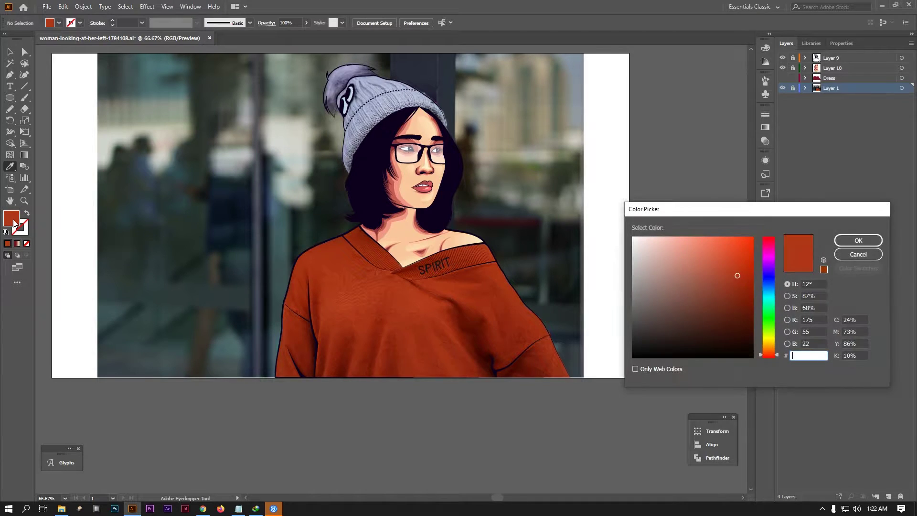
key("Escape")
- Apply the sampled rust-orange to the sweater shape and deselect it
key("ctrl+z")
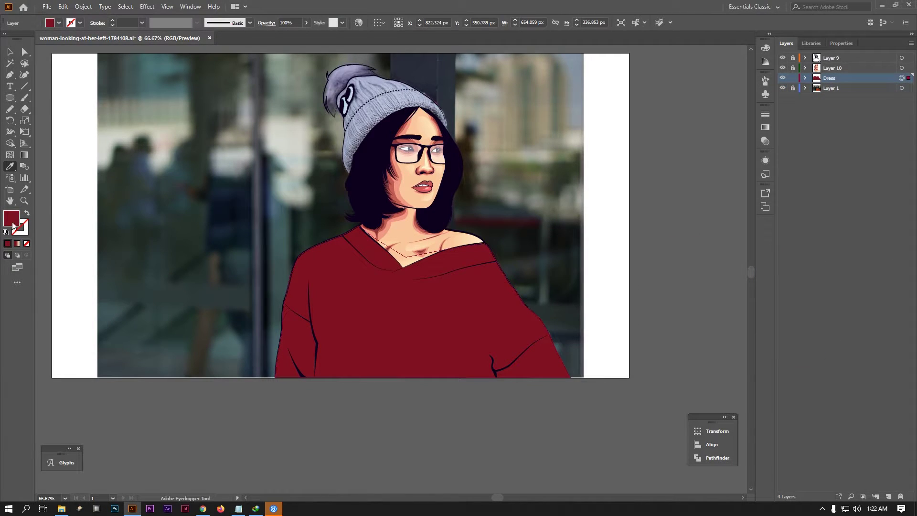
double_click(10, 218)
key("ctrl+v")
key("Return")
key("ctrl+shift+a")
scroll(655, 225, "down", 1)
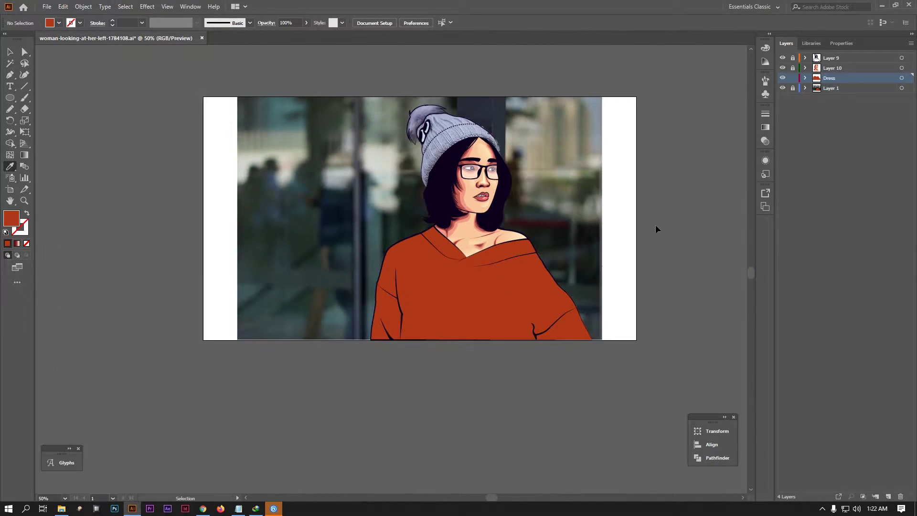
scroll(655, 224, "up", 1)
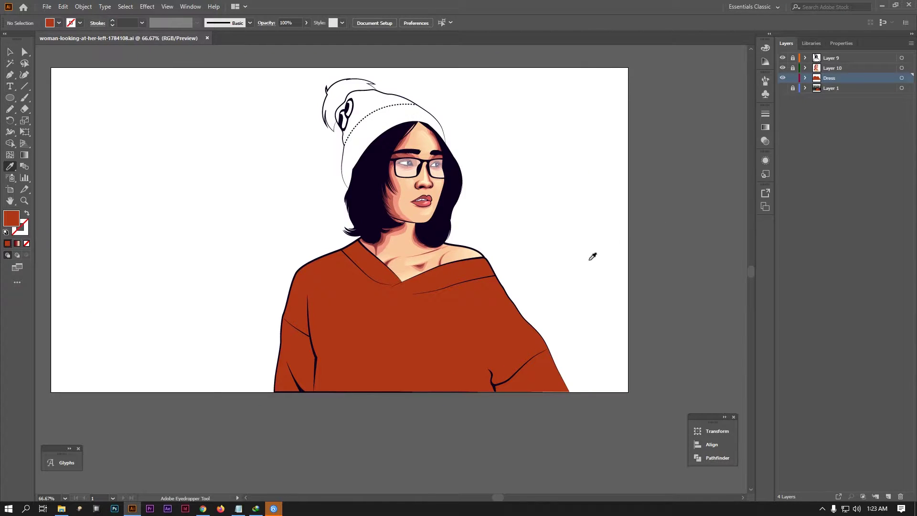
- Add a new sublayer inside Dress and trace in Outline view over the photo
left_click(875, 496)
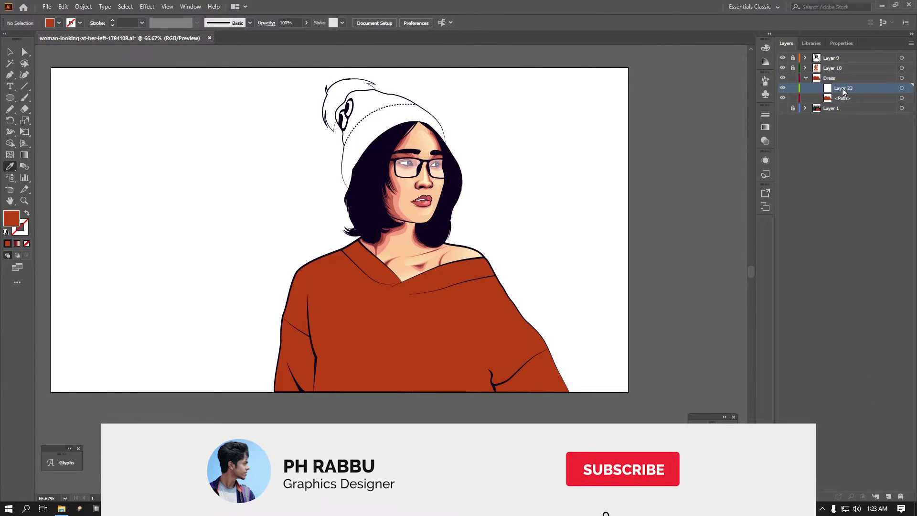
key("p")
key("ctrl+1")
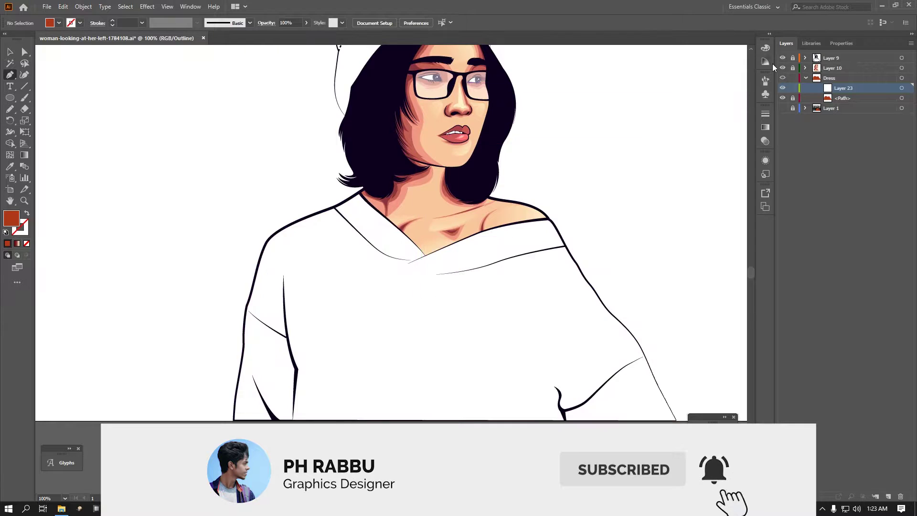
left_click(782, 108)
scroll(250, 437, "up", 2)
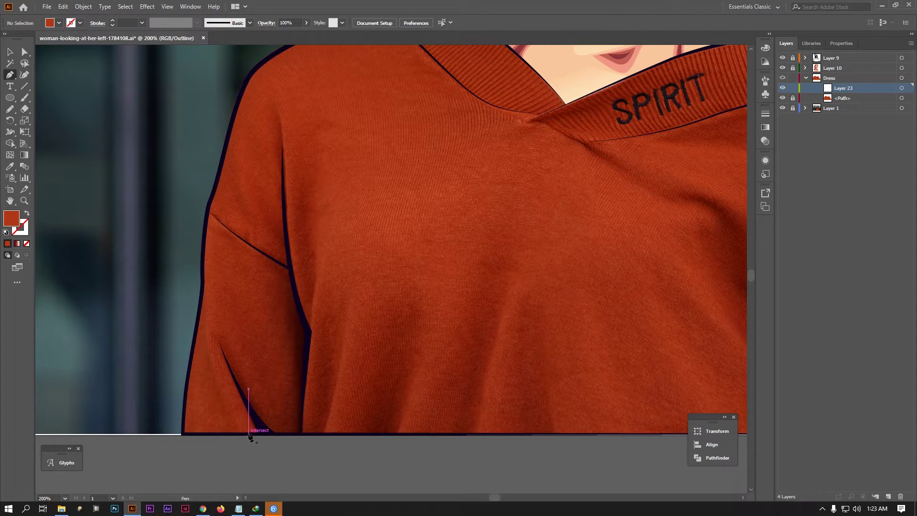
- Draw curved, pointed fold shapes along the left sleeve up to the shoulder seam
left_click(235, 434)
left_click_drag(212, 314, 215, 264)
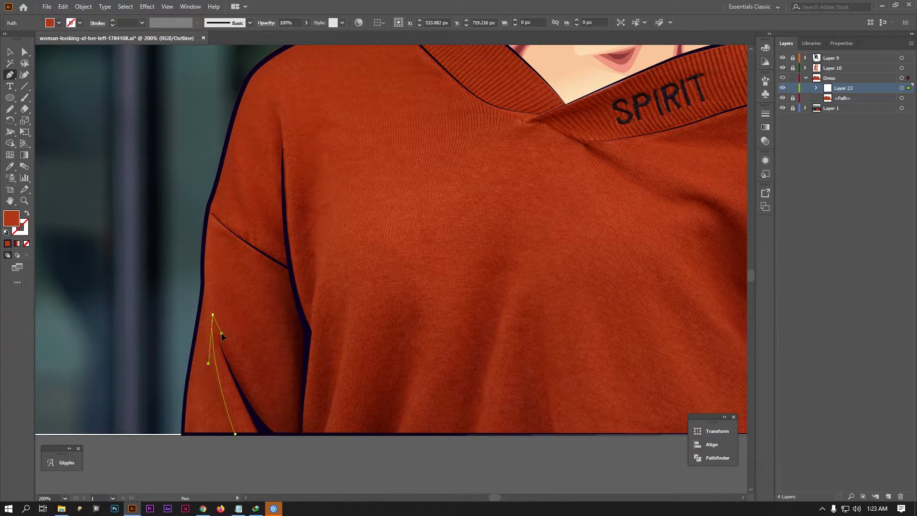
left_click_drag(277, 412, 319, 420)
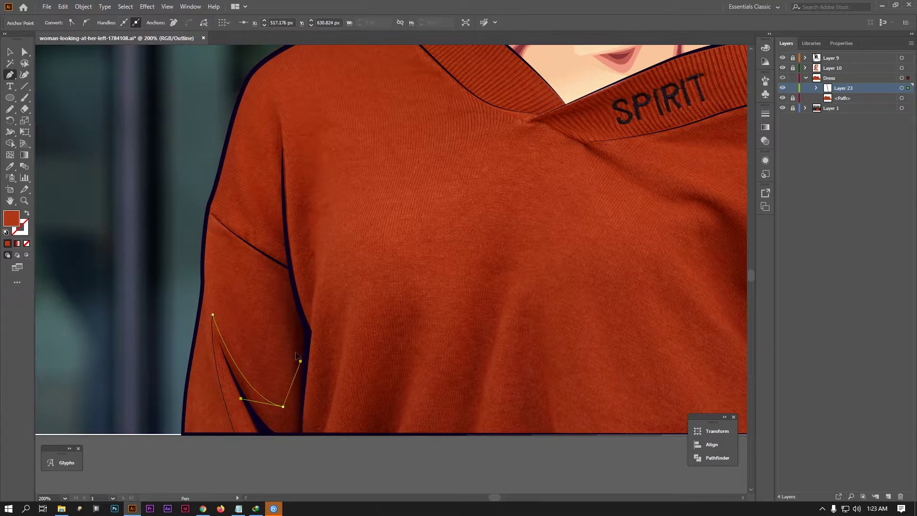
left_click(270, 265)
left_click_drag(209, 209, 200, 179)
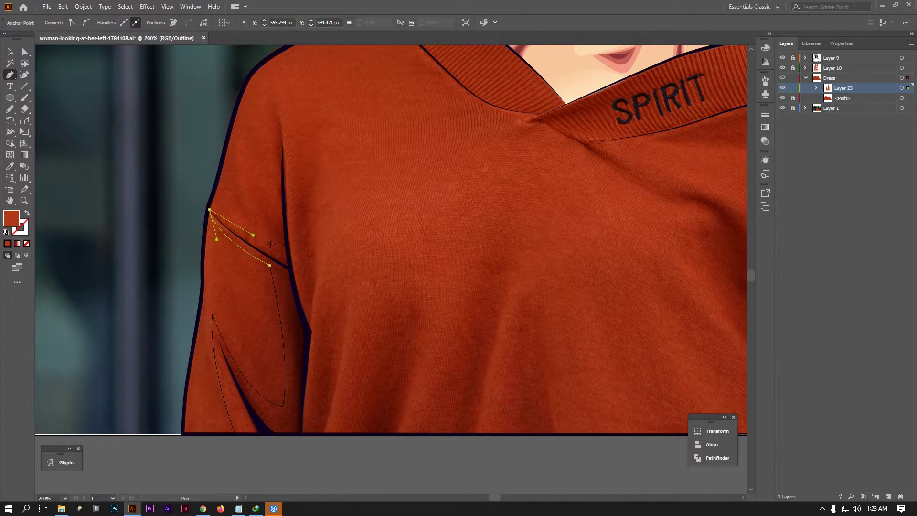
mouse_move(275, 230)
left_mouse_down()
mouse_move(305, 228)
mouse_move(276, 118)
left_mouse_up()
left_click(296, 260)
left_click_drag(319, 148, 347, 127)
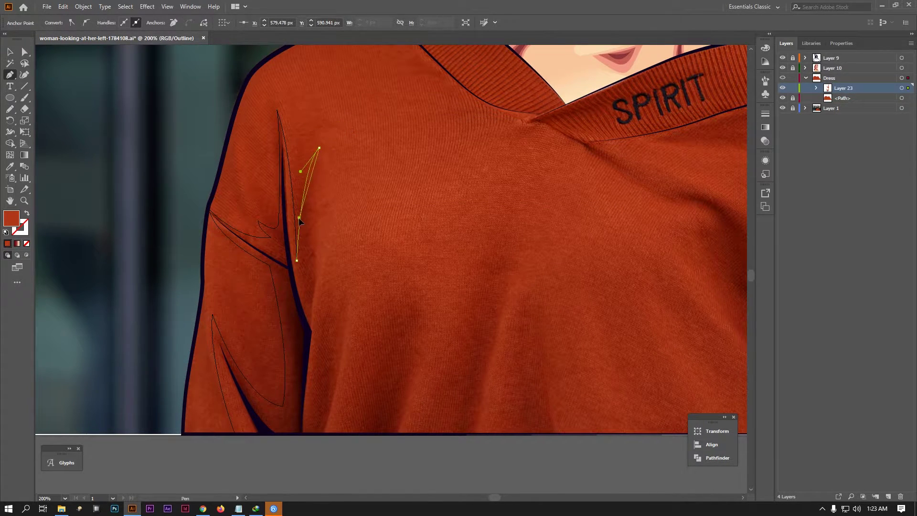
mouse_move(296, 260)
left_mouse_down()
mouse_move(337, 334)
mouse_move(317, 370)
left_mouse_up()
left_click(319, 276)
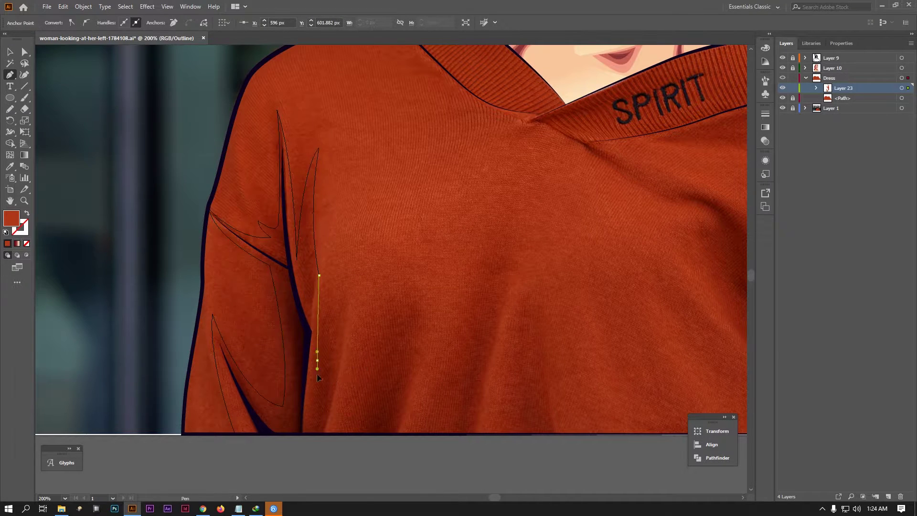
key("ctrl+z")
key("ctrl+z")
- Draw more leaf-shaped fold shapes along the hem and lower front of the sweater
left_click(312, 420)
left_click_drag(343, 301, 343, 286)
left_click_drag(327, 426, 317, 440)
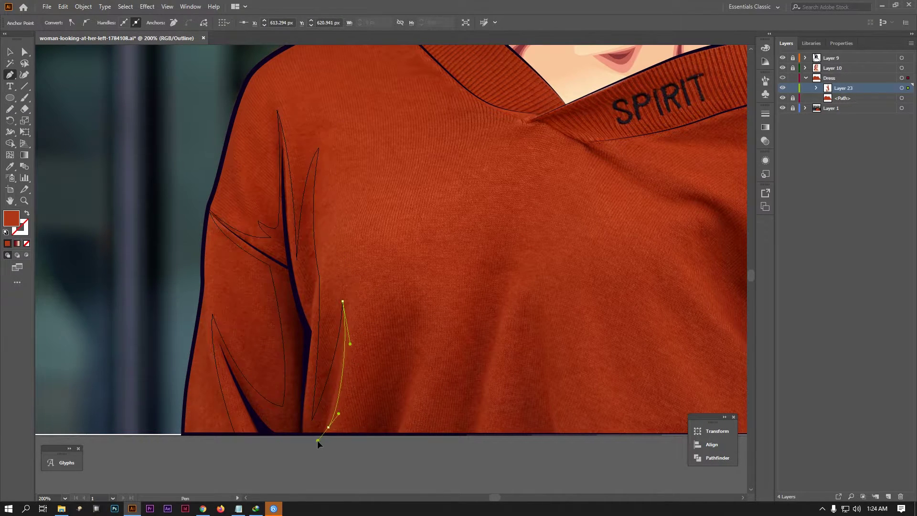
left_click(363, 431)
left_click_drag(403, 305, 407, 242)
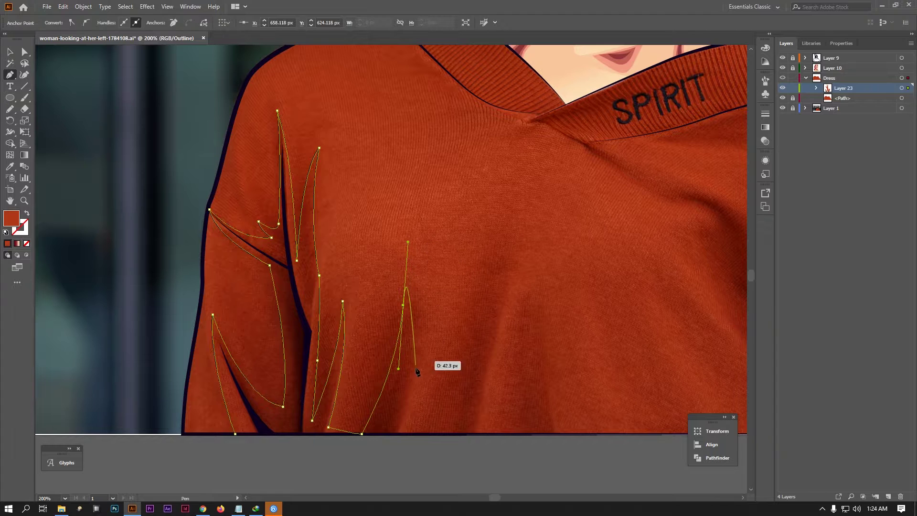
left_click_drag(407, 393, 388, 447)
left_click(393, 431)
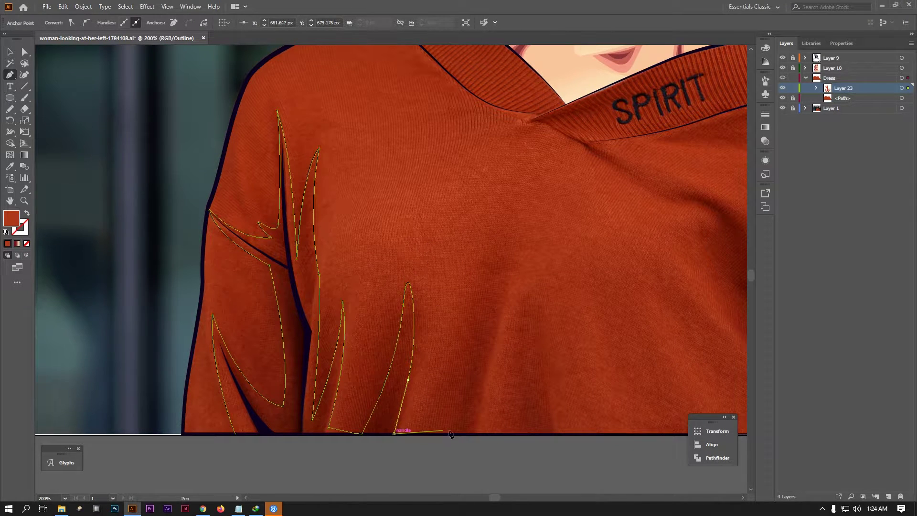
left_click(452, 434)
left_click(484, 378)
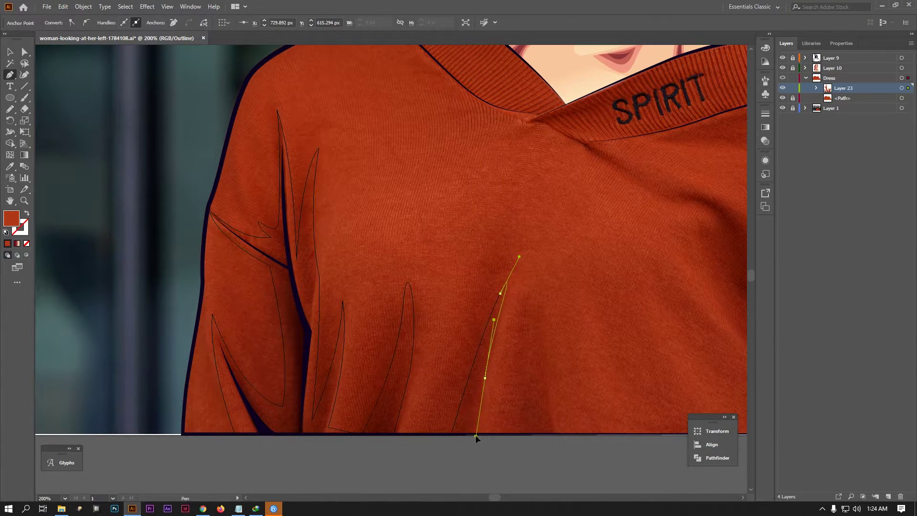
left_click_drag(476, 435, 520, 433)
left_click_drag(545, 319, 566, 288)
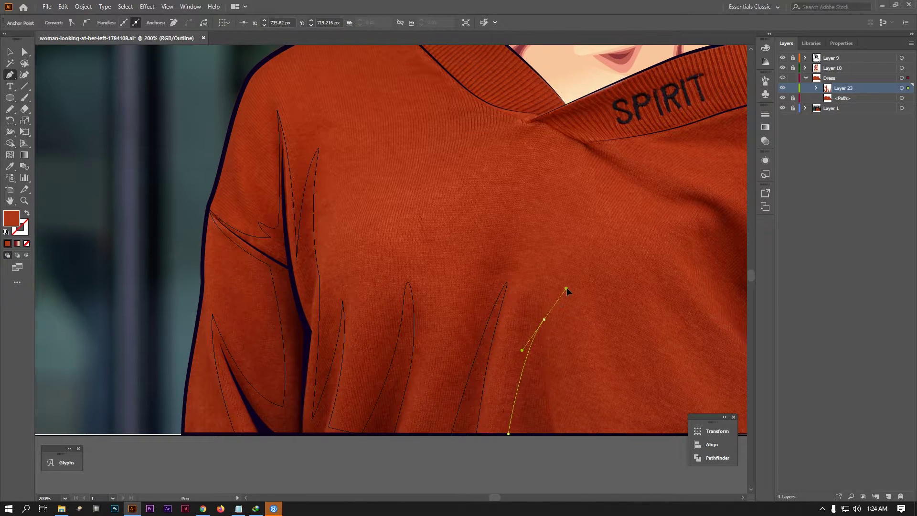
left_click_drag(545, 405, 585, 477)
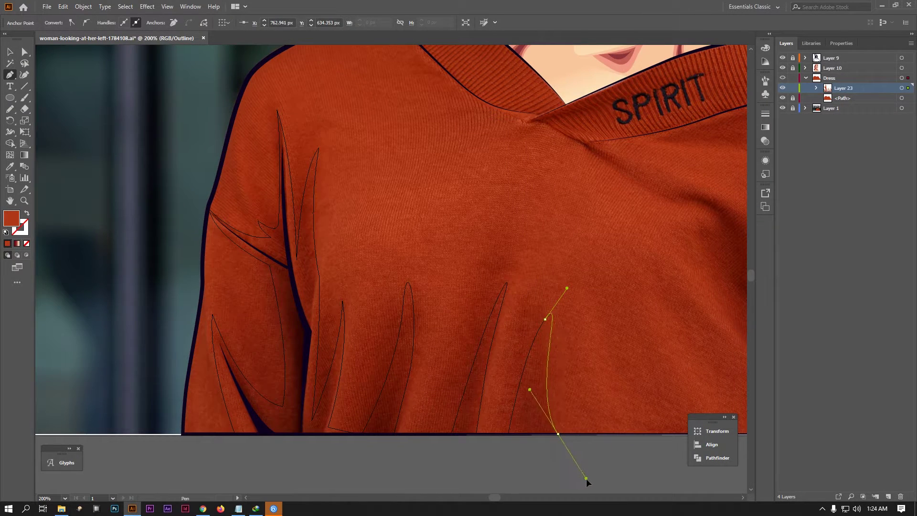
left_click(535, 434)
- Fill all the new fold shapes with darker red #932E19 in full colour view
key("ctrl+a")
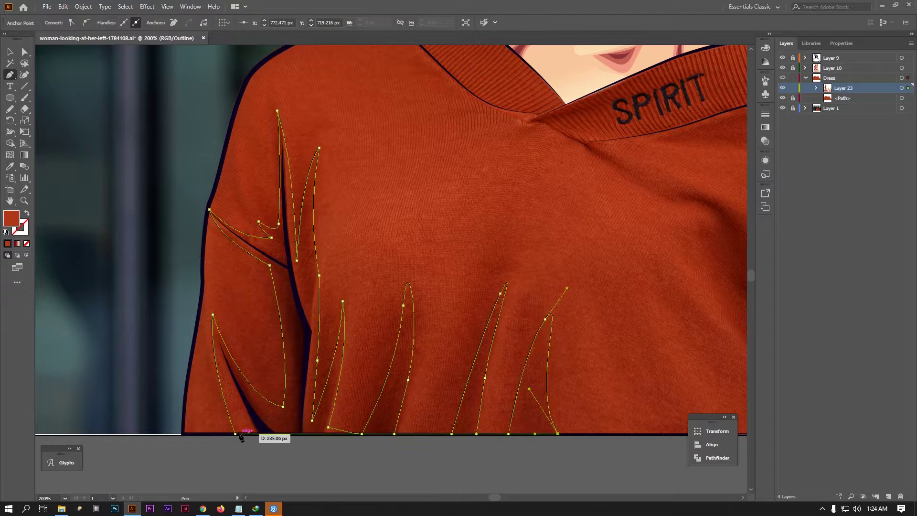
key("ctrl+y")
key("ctrl+minus")
key("ctrl+minus")
key("ctrl+minus")
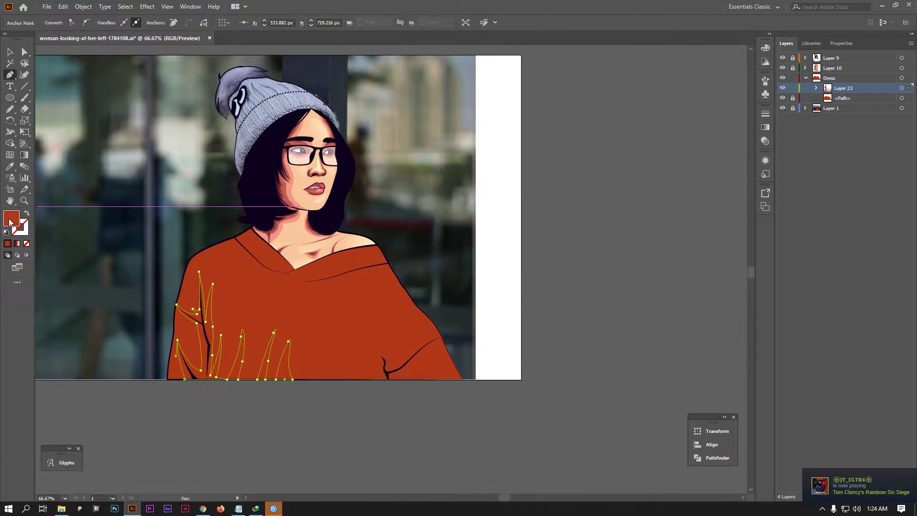
double_click(11, 218)
key("Return")
key("ctrl+shift+a")
scroll(591, 278, "left", 3)
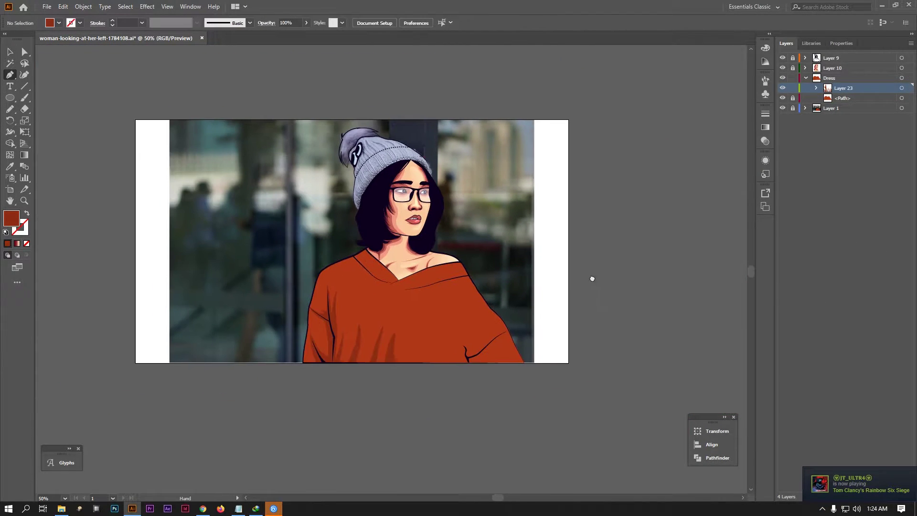
- Reapply the adjusted darker fill to the folds and return to Outline view
key("ctrl+a")
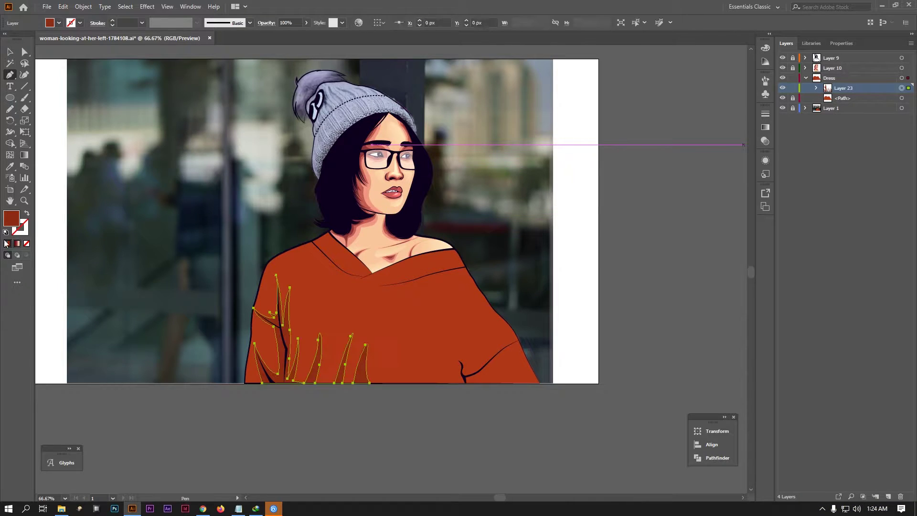
double_click(11, 218)
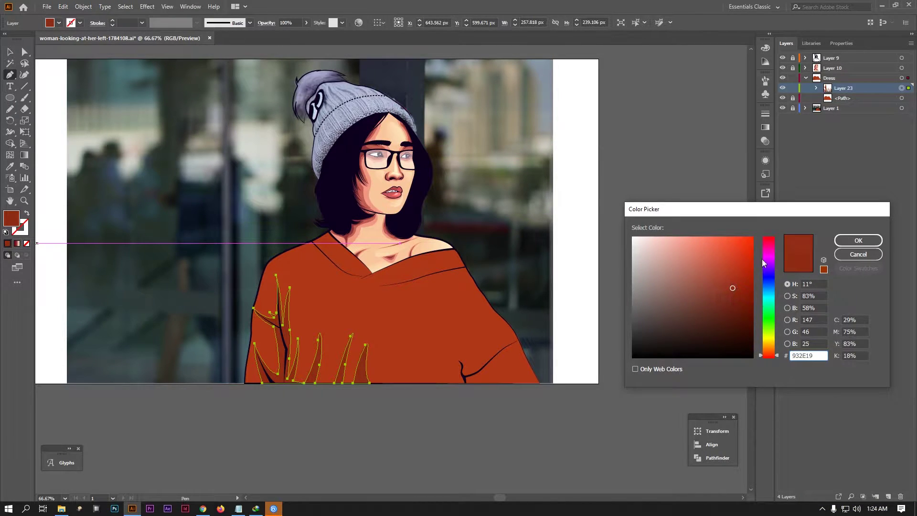
key("Return")
key("ctrl+shift+a")
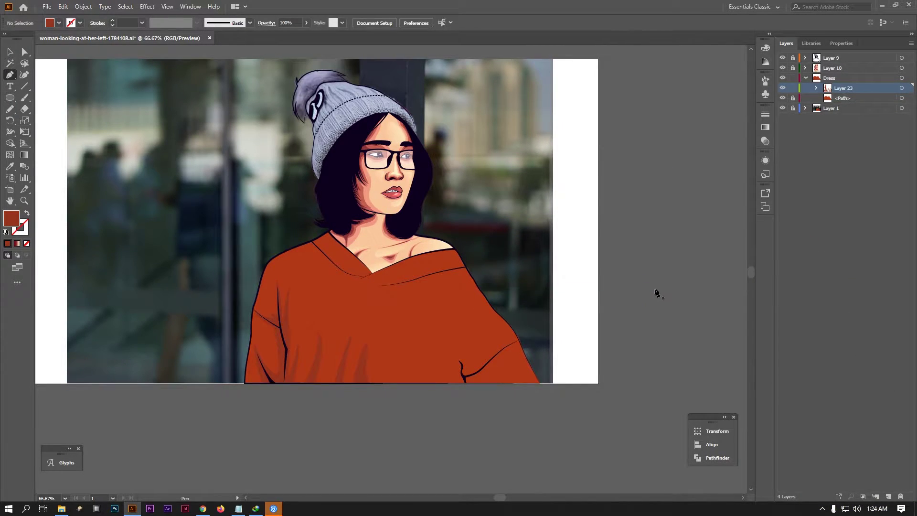
left_click_drag(640, 293, 598, 289)
key("ctrl+a")
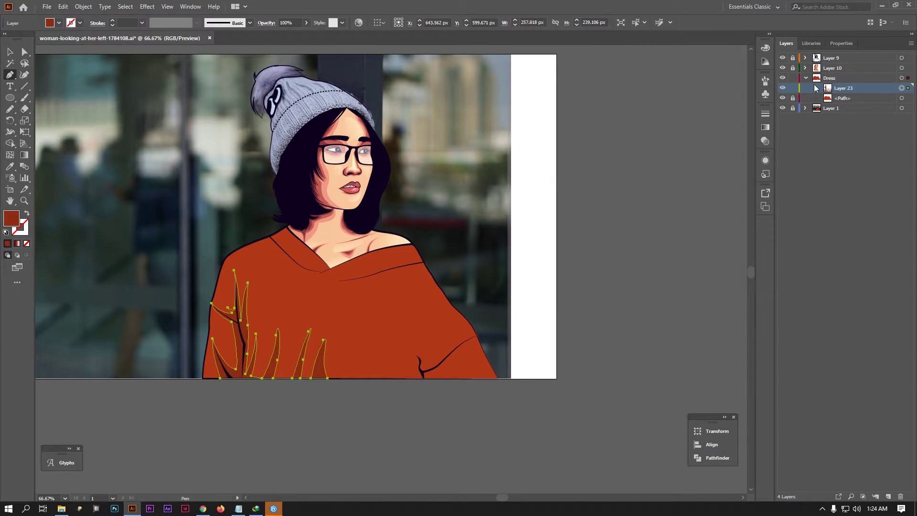
key("ctrl+y")
- Start a fold path at the right sleeve crease, curving up to a sharp point below the collar
scroll(384, 323, "up", 2)
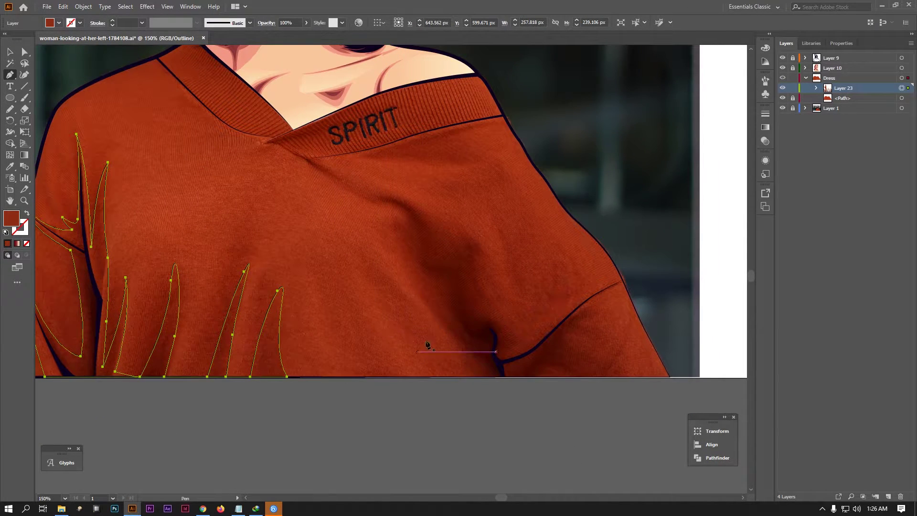
scroll(434, 347, "right", 2)
scroll(477, 392, "up", 2)
left_click(534, 418)
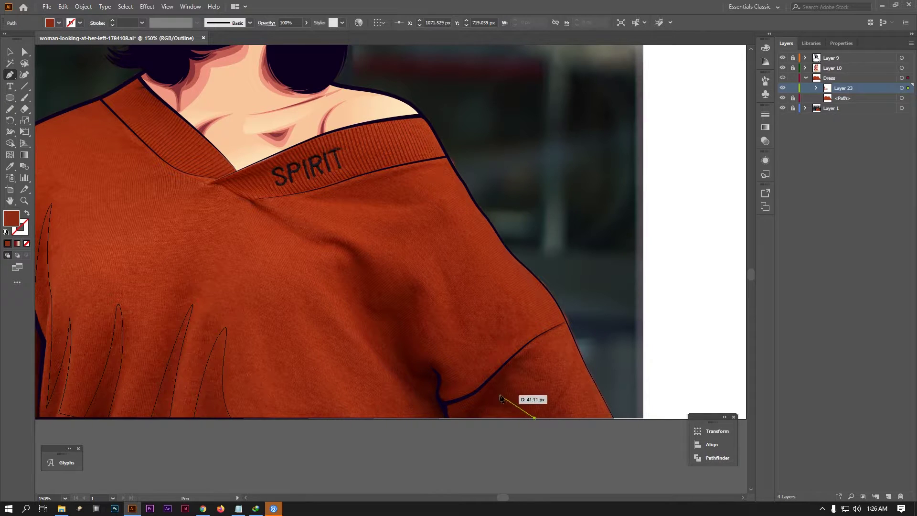
mouse_move(522, 360)
left_mouse_down()
mouse_move(522, 379)
mouse_move(483, 380)
mouse_move(444, 365)
left_mouse_up()
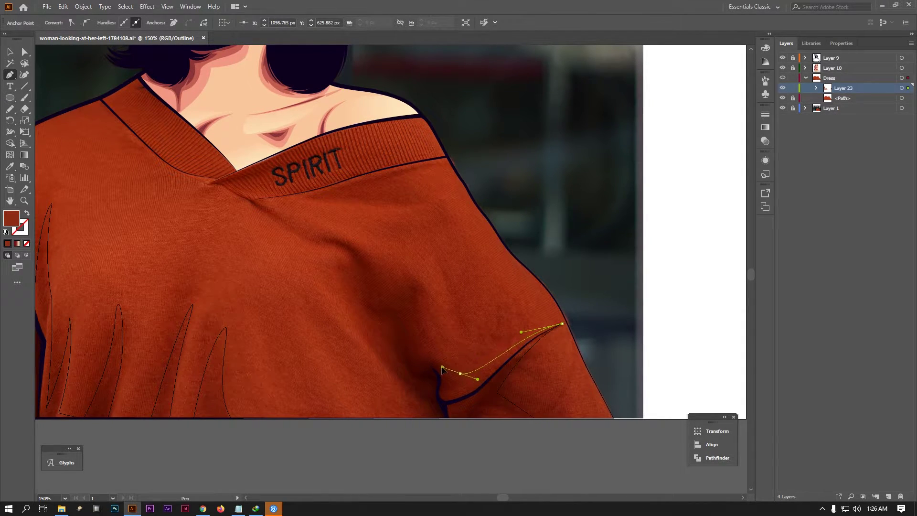
mouse_move(420, 325)
left_mouse_down()
mouse_move(427, 300)
mouse_move(360, 295)
left_mouse_up()
left_click(415, 279)
- Curve the fold back down across the chest to the hem, then preview in full colour
left_click_drag(340, 241, 299, 239)
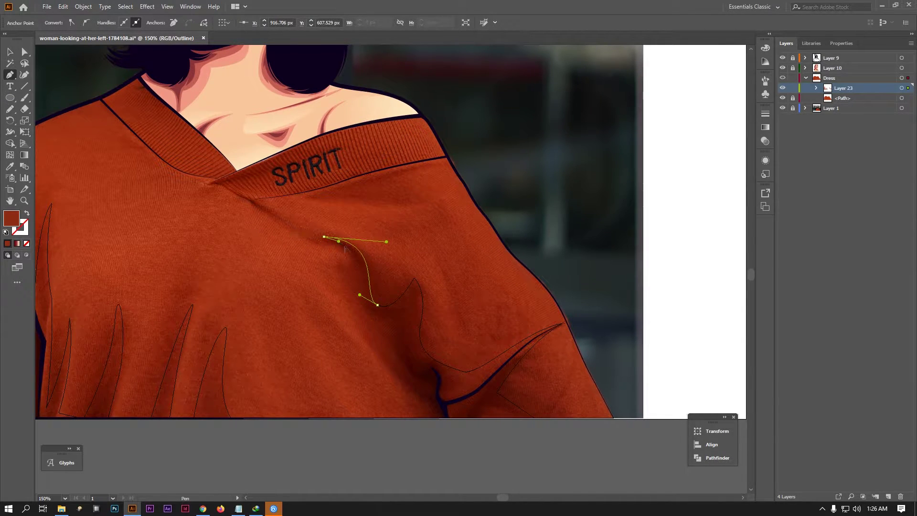
left_click_drag(353, 309, 347, 338)
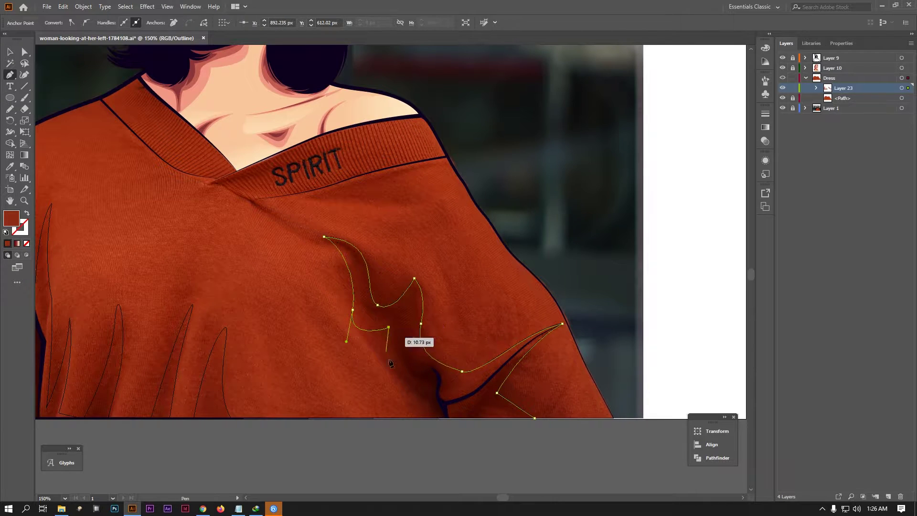
left_click_drag(400, 370, 402, 381)
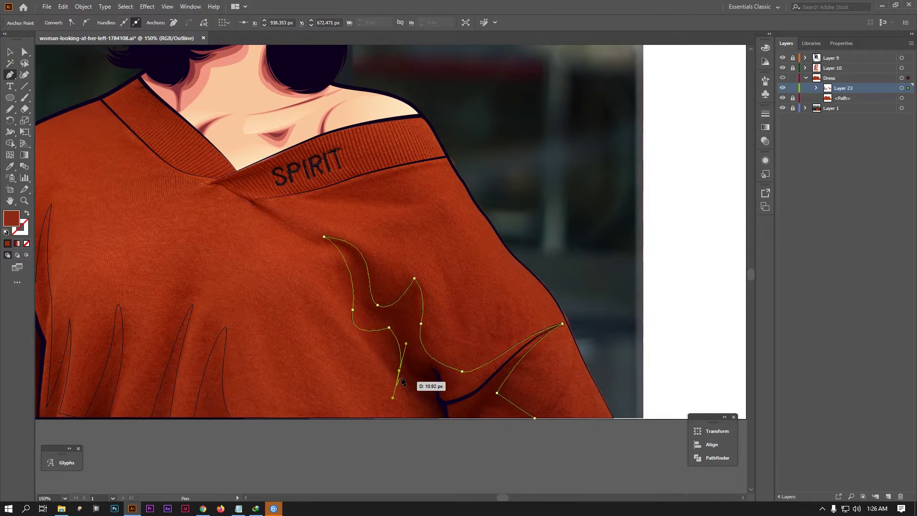
left_click(421, 407)
scroll(410, 419, "up", 3)
left_click_drag(410, 418, 394, 419)
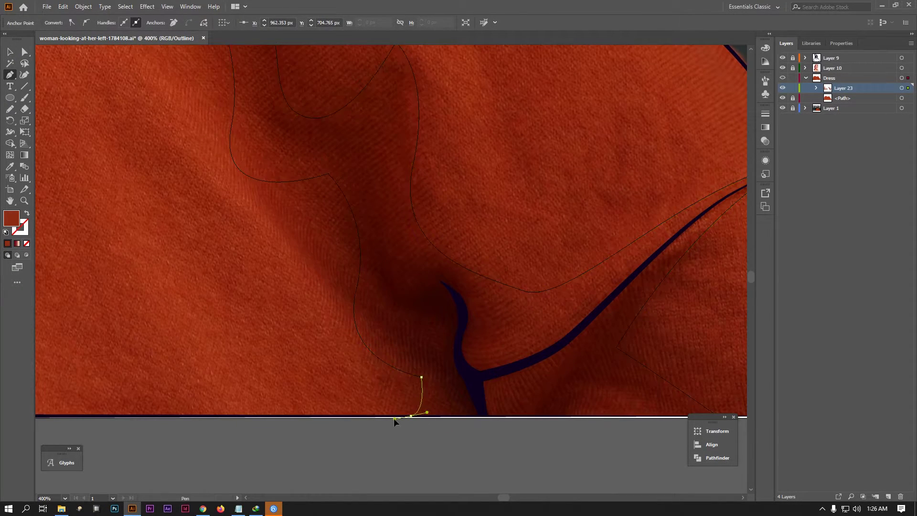
scroll(406, 418, "right", 5)
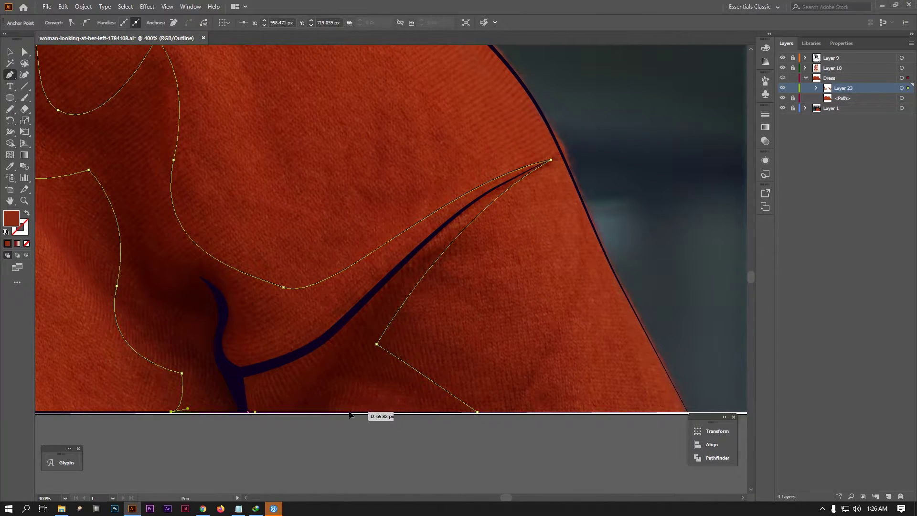
scroll(477, 412, "down", 5)
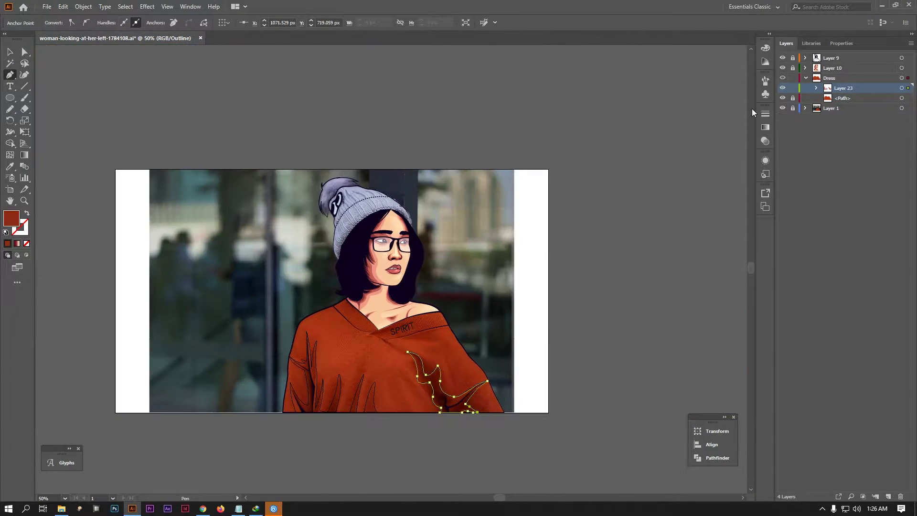
key("ctrl+y")
key("ctrl+shift+a")
left_click_drag(607, 210, 569, 226)
- With the Dress layer in outline, trace a curved shadow along the collar's lower edge
left_click(782, 82, "ctrl")
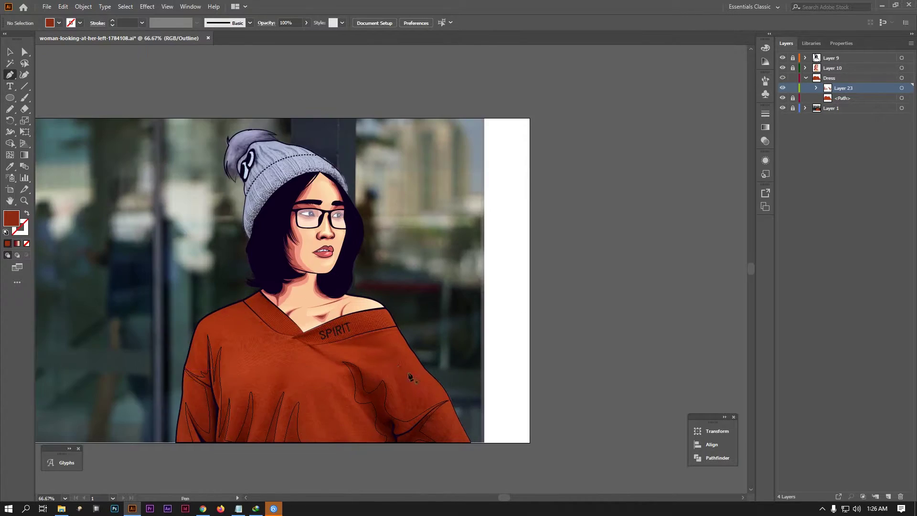
scroll(343, 344, "up", 5)
left_click(603, 208)
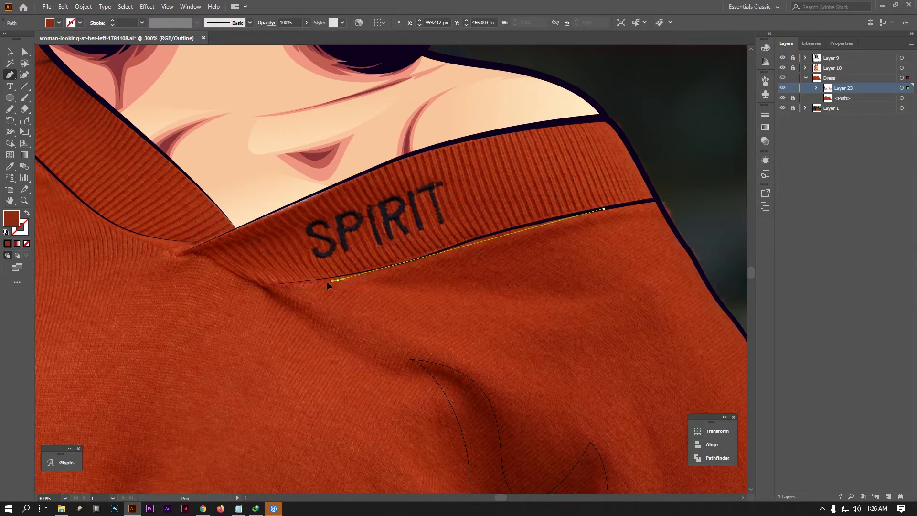
left_click_drag(292, 288, 393, 293)
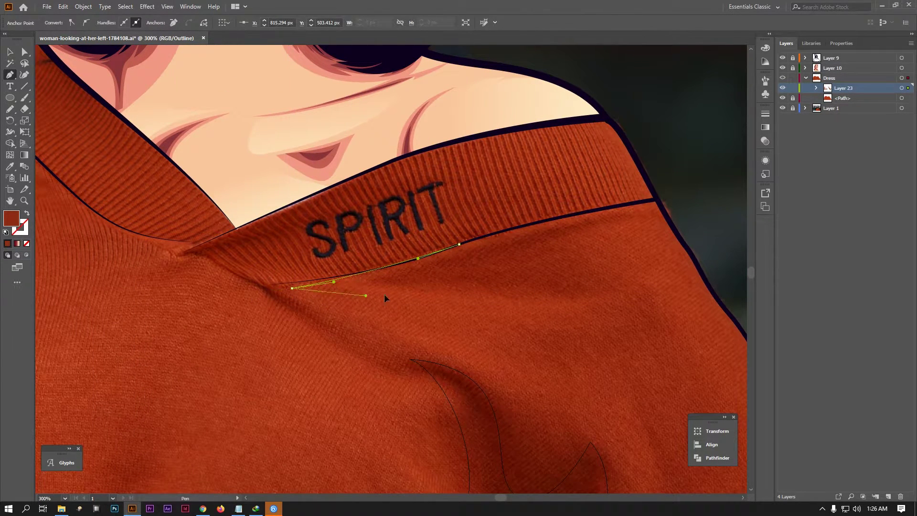
left_click_drag(567, 242, 626, 236)
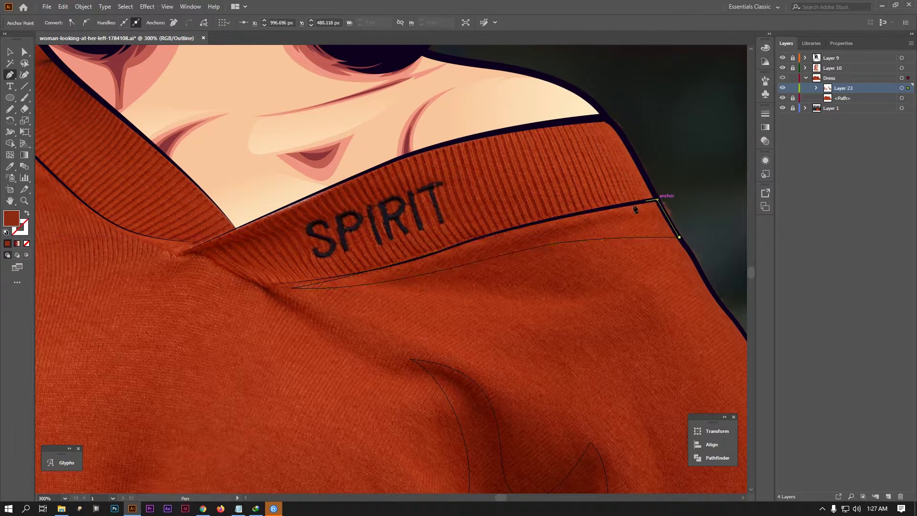
key("ctrl+minus")
left_click_drag(454, 230, 556, 225)
- Draw a second shadow path from the collar's right end back toward the neckline
scroll(502, 235, "up", 1)
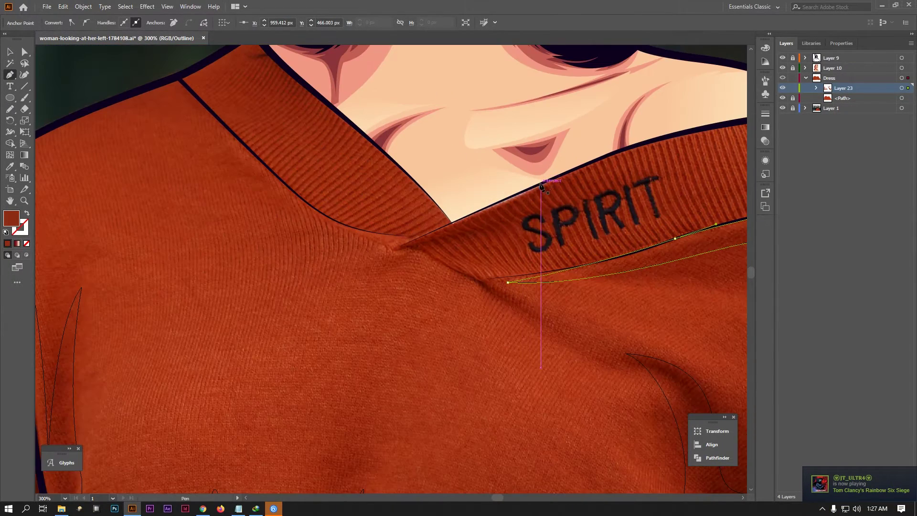
left_click(539, 184)
left_click_drag(383, 254, 344, 269)
left_click(382, 253, "alt")
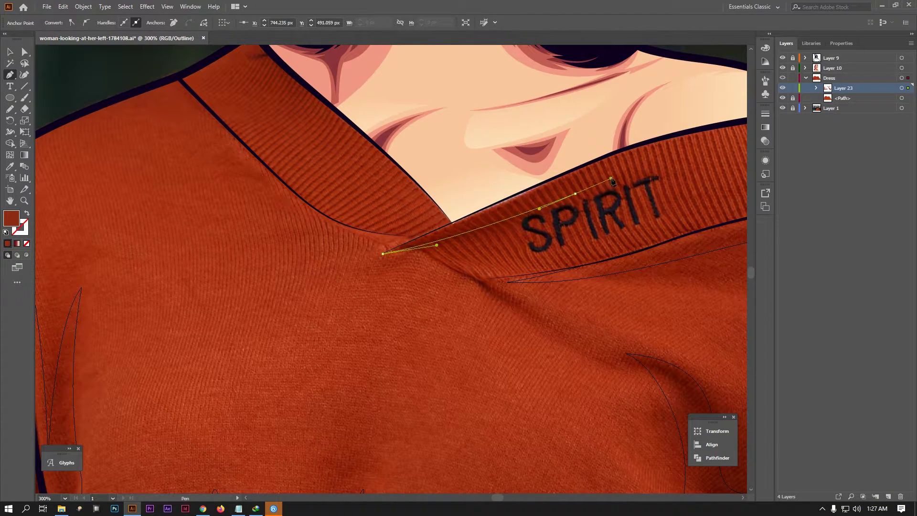
left_click_drag(611, 155, 686, 94)
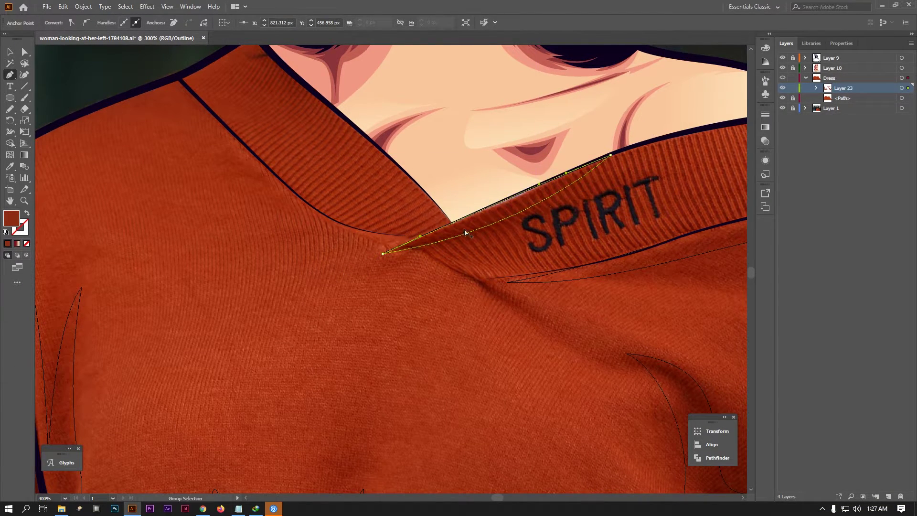
scroll(465, 232, "down", 2, "alt")
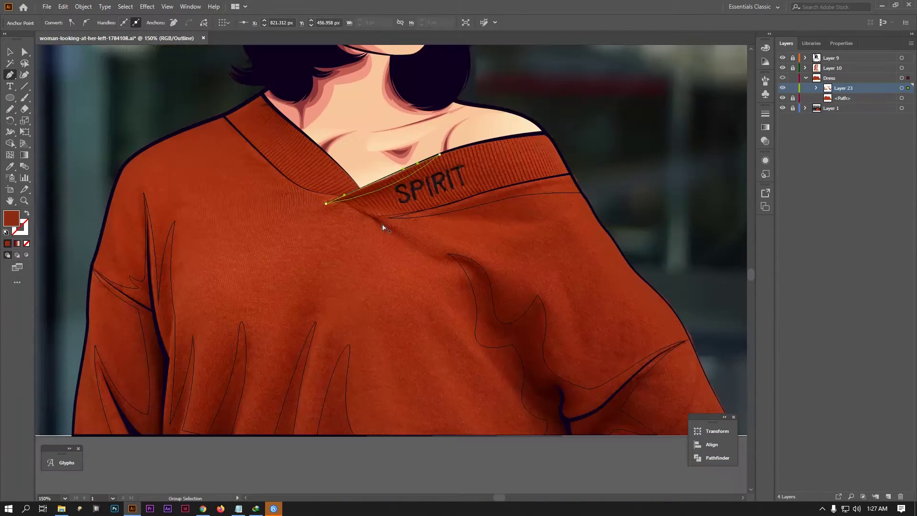
scroll(384, 229, "down", 2, "alt")
scroll(573, 256, "up", 1, "alt")
scroll(557, 312, "up", 2, "alt")
scroll(556, 313, "down", 3, "alt")
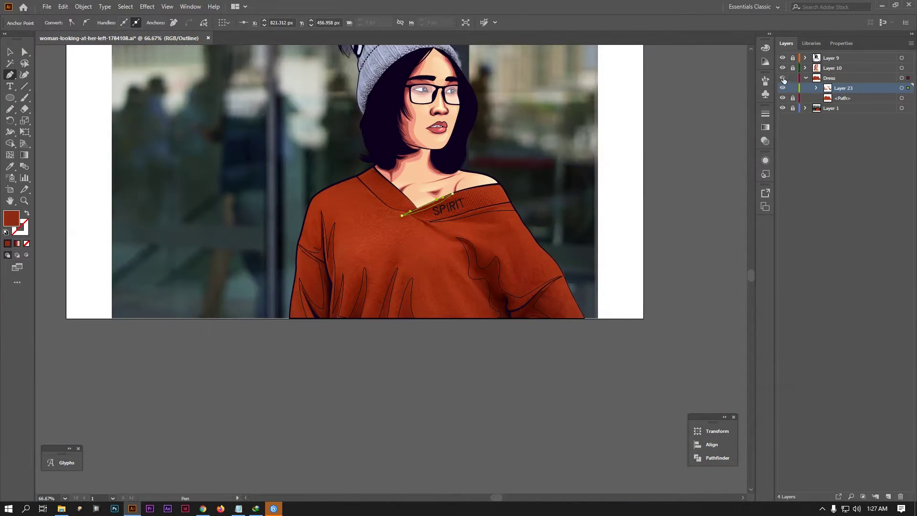
- Preview the Dress layer's filled shapes at the neckline, then return it to outlines
left_click(782, 78, "ctrl")
scroll(665, 144, "down", 1, "alt")
scroll(614, 201, "up", 1, "alt")
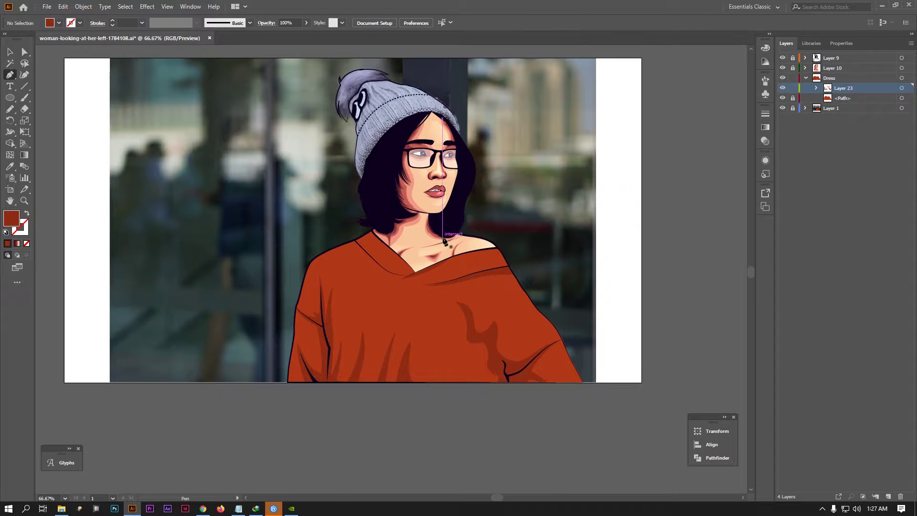
scroll(442, 257, "up", 2, "alt")
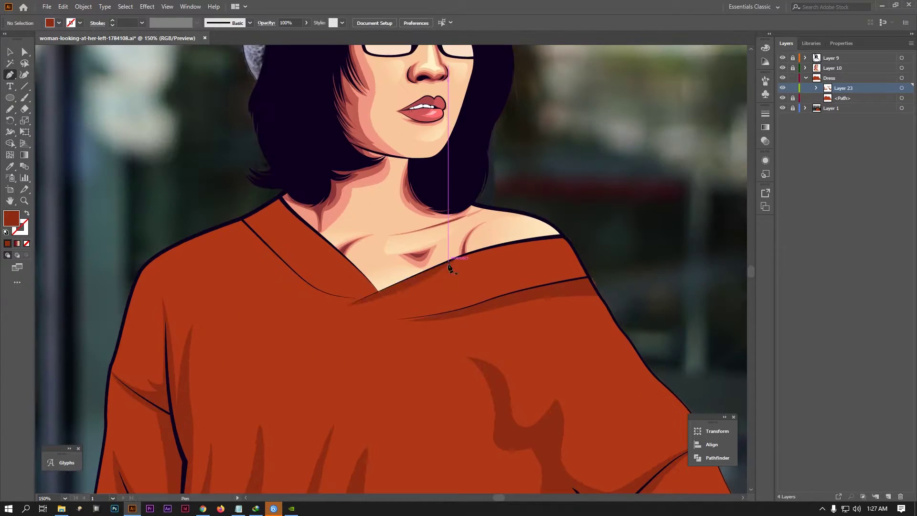
left_click_drag(403, 338, 402, 294)
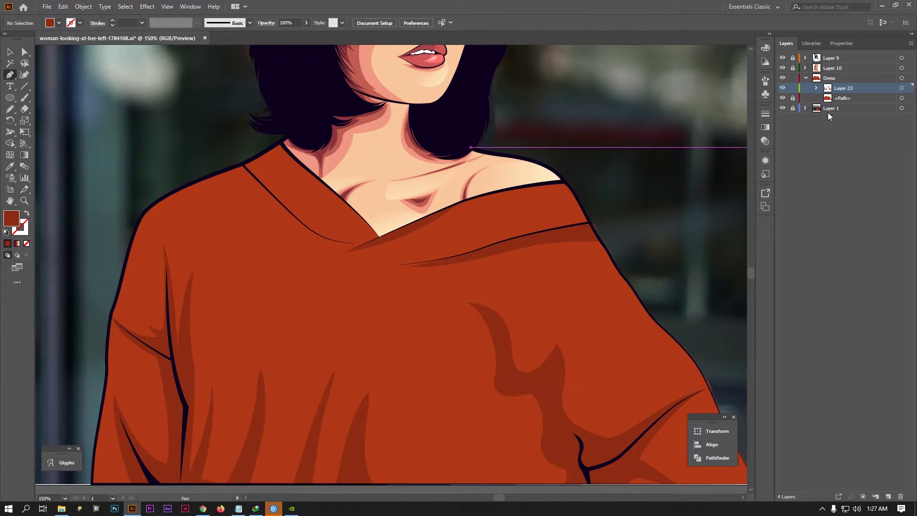
left_click(783, 78, "ctrl")
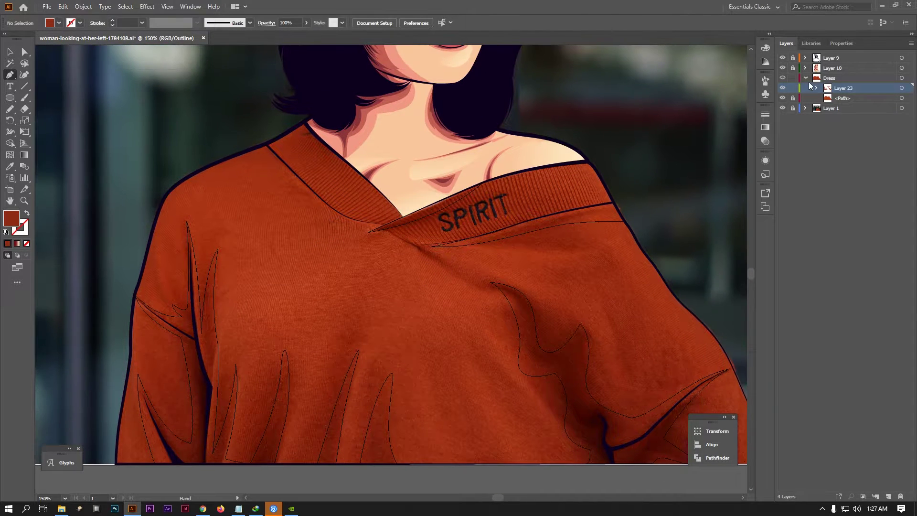
- Create a new sublayer, Layer 24, and switch to Outline view
key("ctrl+y")
key("ctrl+l")
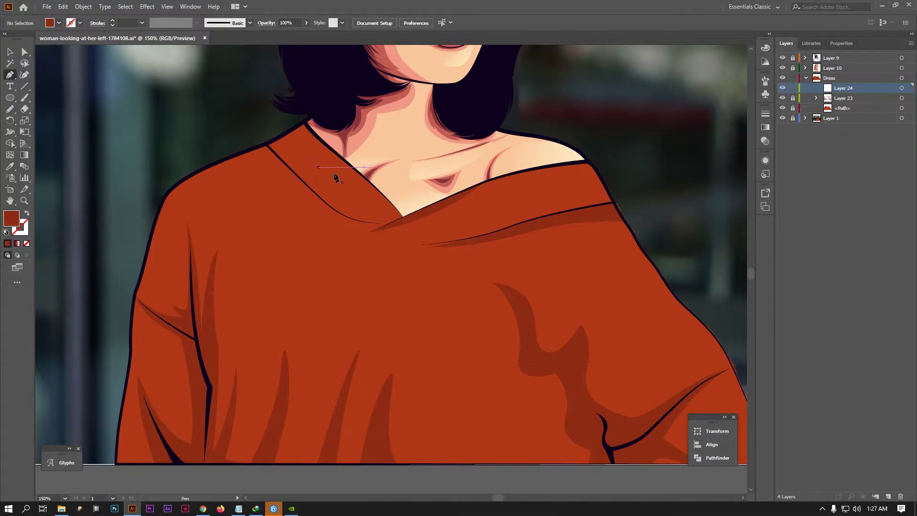
scroll(241, 307, "up", 1, "alt")
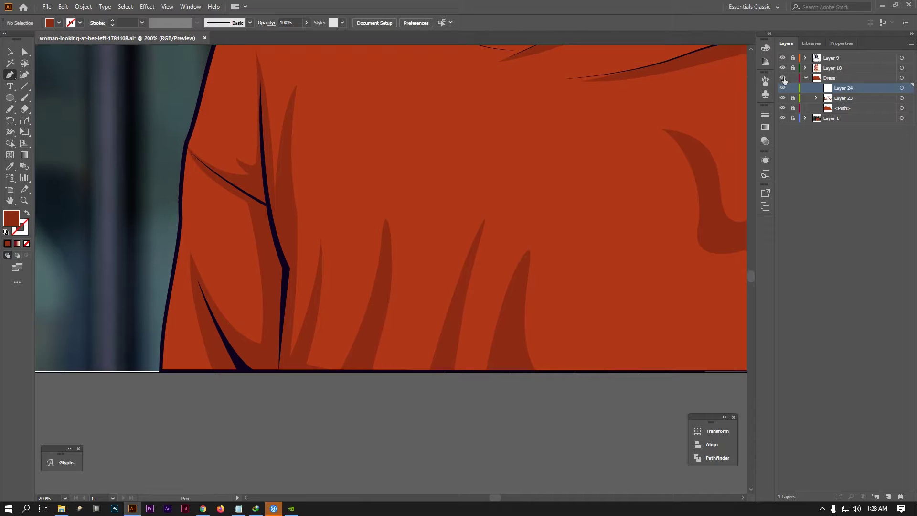
key("ctrl+y")
- Draw a crease shadow shape up the sweater's lower-left sleeve
left_click(228, 370)
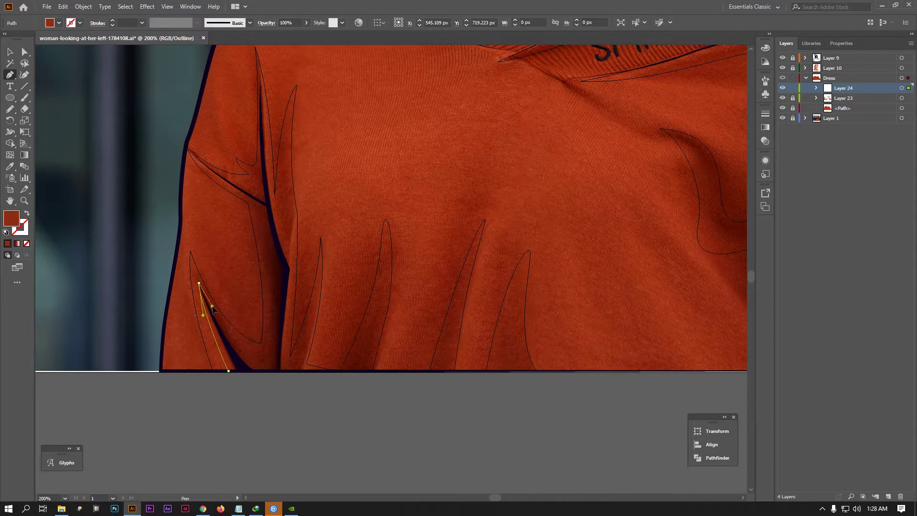
left_click_drag(213, 310, 250, 353)
left_click_drag(266, 250, 262, 237)
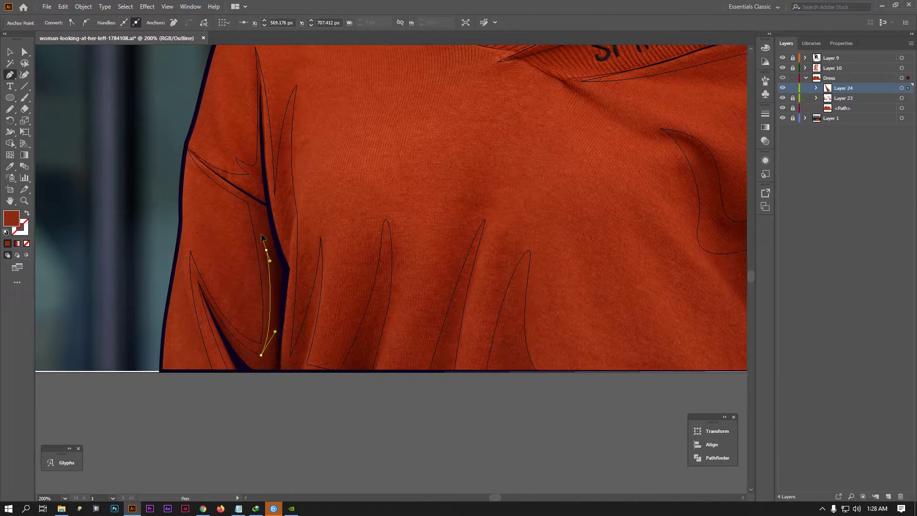
left_click_drag(208, 167, 198, 159)
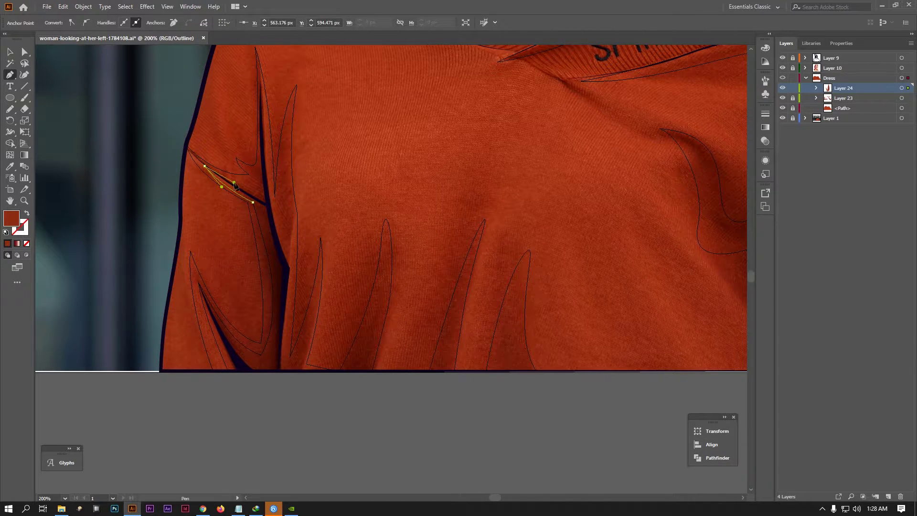
mouse_move(259, 187)
left_mouse_down()
mouse_move(266, 190)
mouse_move(265, 82)
left_mouse_up()
left_click(247, 168)
- Draw a second fold shadow running down the sleeve edge to the hem
left_click(271, 178)
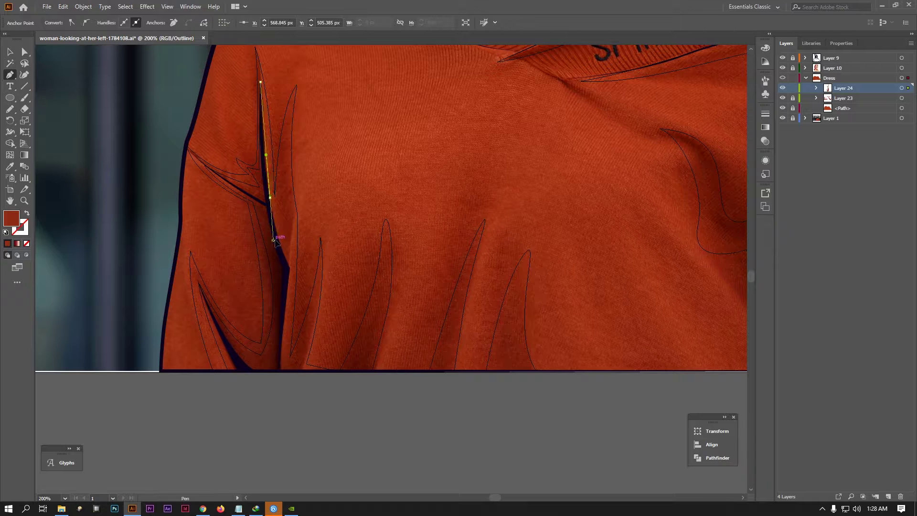
left_click_drag(286, 124, 287, 128)
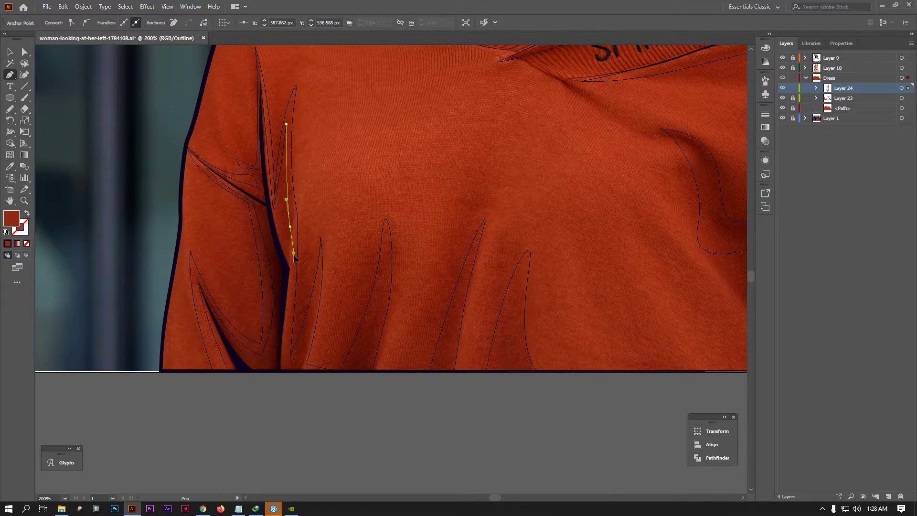
left_click_drag(287, 232, 291, 263)
mouse_move(287, 370)
left_mouse_down()
mouse_move(289, 335)
mouse_move(288, 370)
left_mouse_up()
left_click_drag(319, 286, 322, 271)
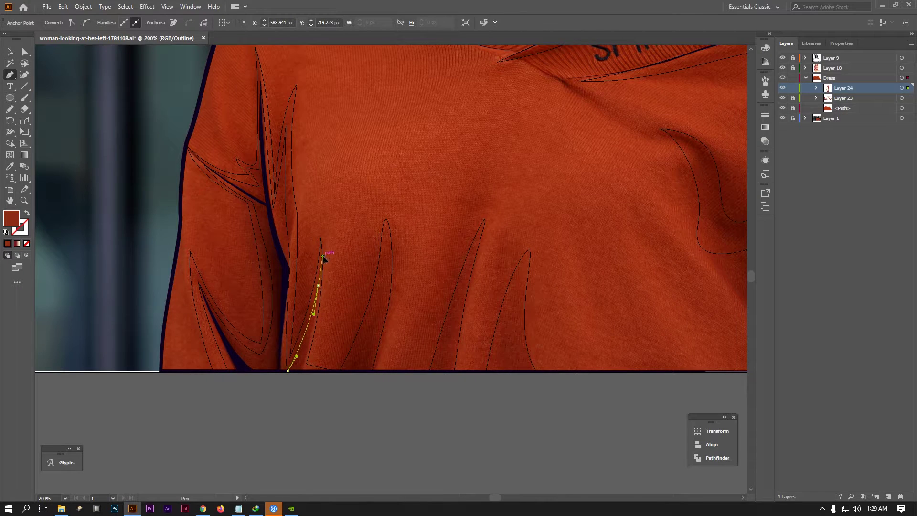
left_click(299, 370)
left_click_drag(228, 370, 233, 375)
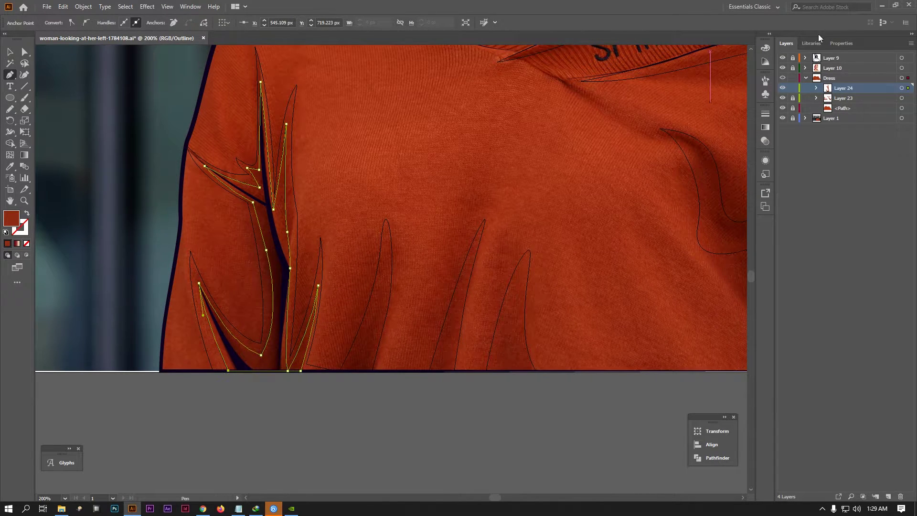
- Back in Preview, fill Layer 24's sleeve fold shadows with deep red #772313
key("ctrl+y")
double_click(13, 220)
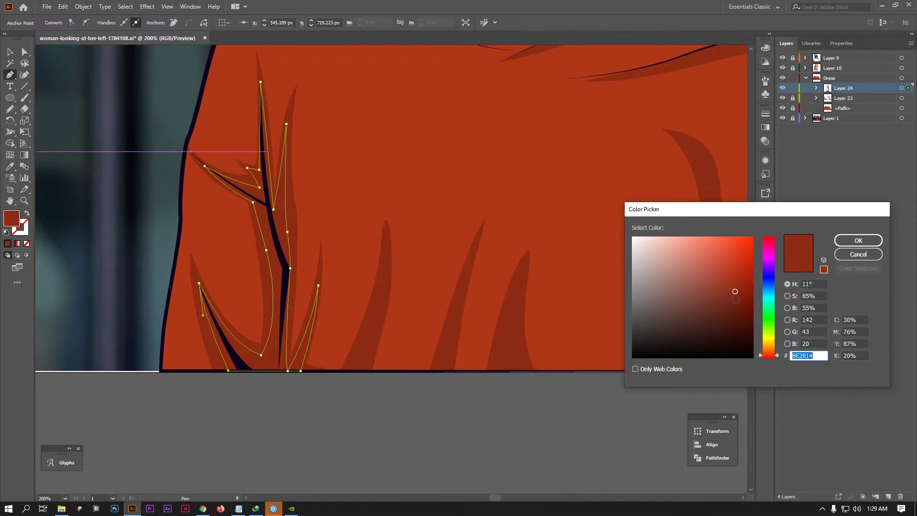
left_click(844, 243)
key("ctrl+shift+a")
key("ctrl+0")
key("ctrl+1")
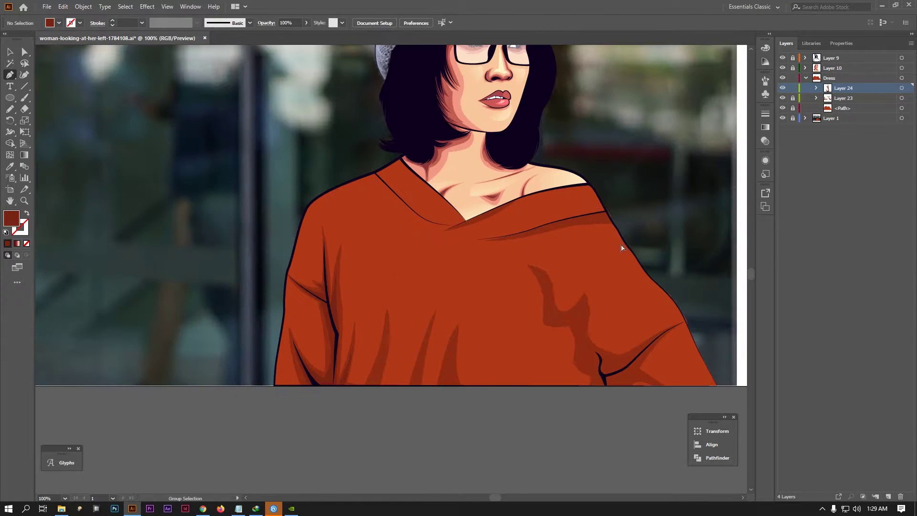
left_click(900, 88)
double_click(14, 220)
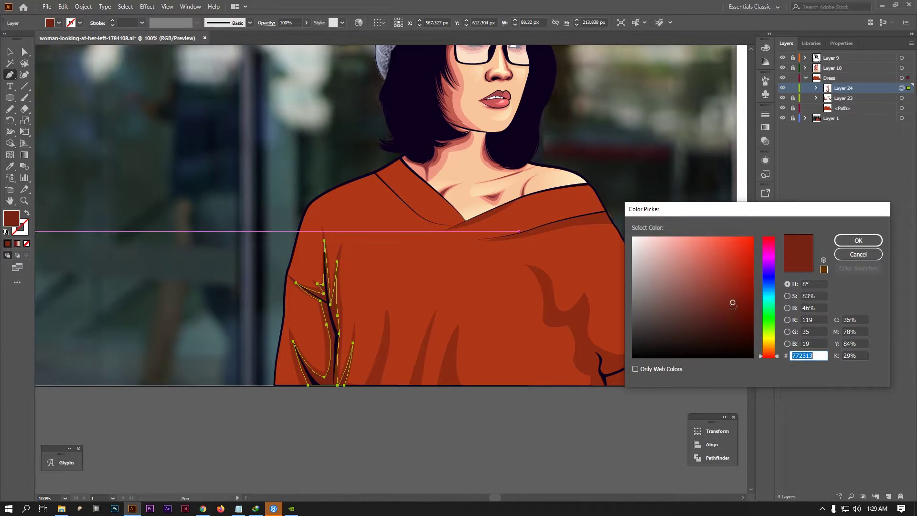
left_click(858, 240)
key("ctrl+shift+a")
key("ctrl+0")
- Draw the first two fold shadow shapes rising from the sweater's hem
left_click_drag(516, 404, 438, 412)
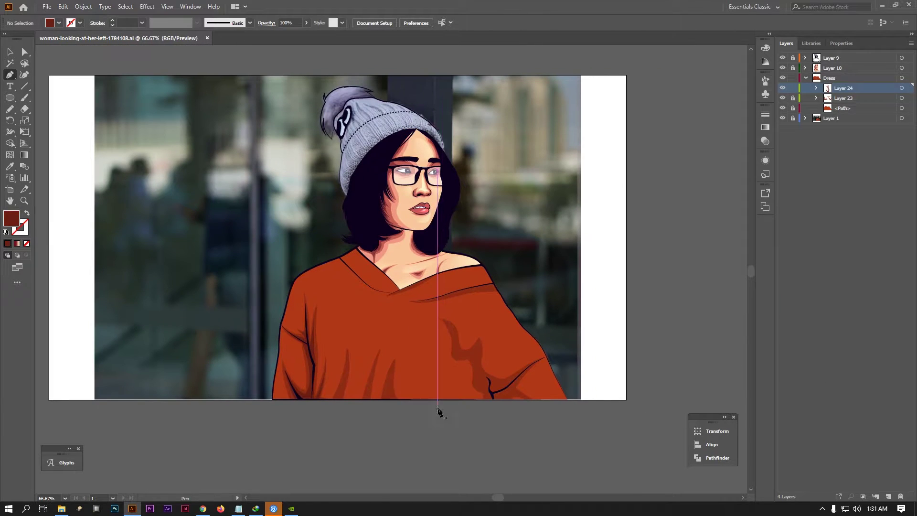
scroll(330, 378, "up", 2)
left_click(353, 436)
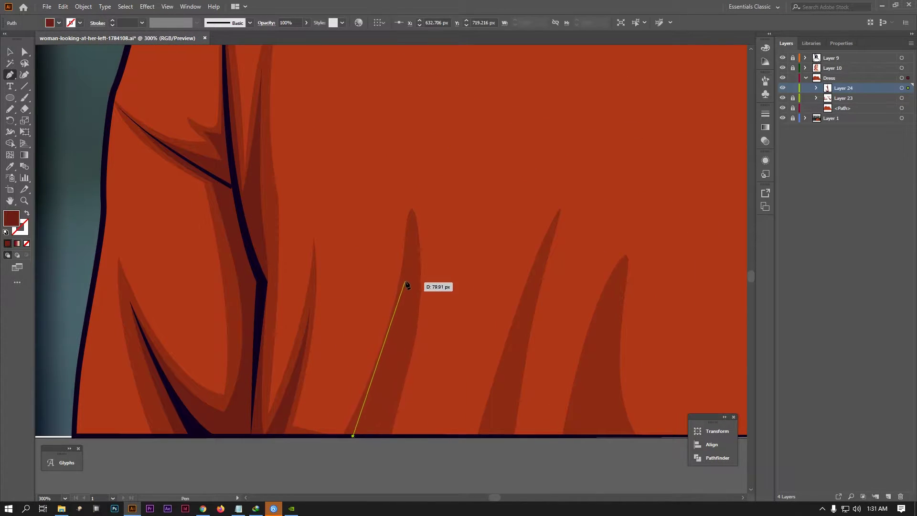
left_click_drag(407, 275, 409, 233)
left_click_drag(400, 364, 383, 438)
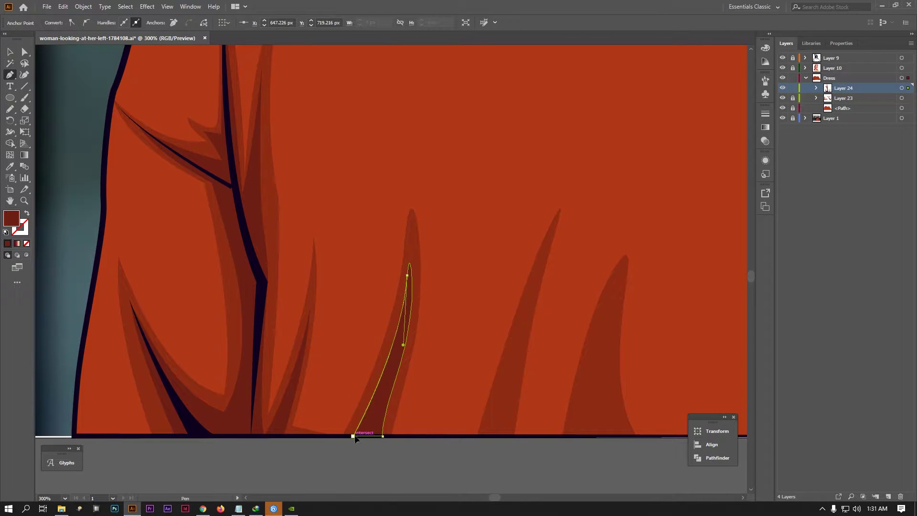
scroll(381, 238, "right", 3)
left_click(398, 436)
left_click_drag(451, 270, 474, 221)
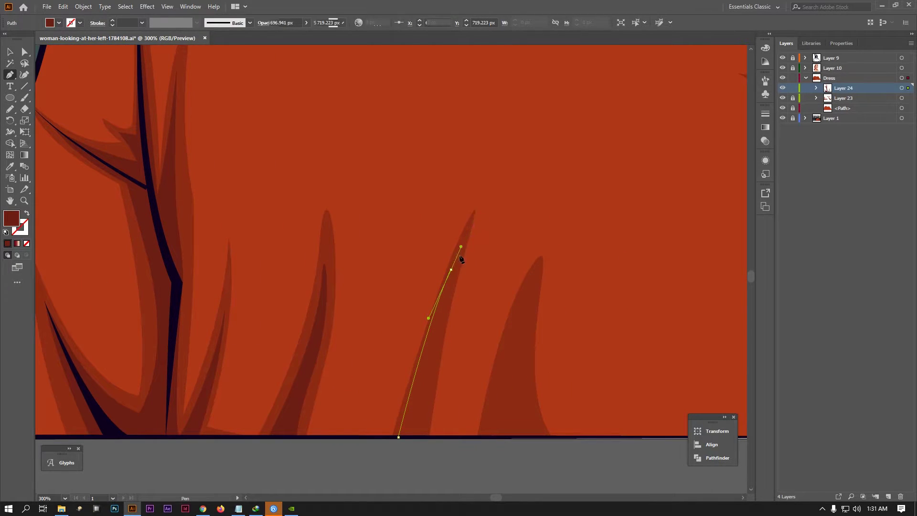
left_click_drag(437, 337, 427, 378)
left_click(425, 436)
- Add a third closed fold shadow from the hem up to the fold's tip
scroll(396, 437, "right", 3)
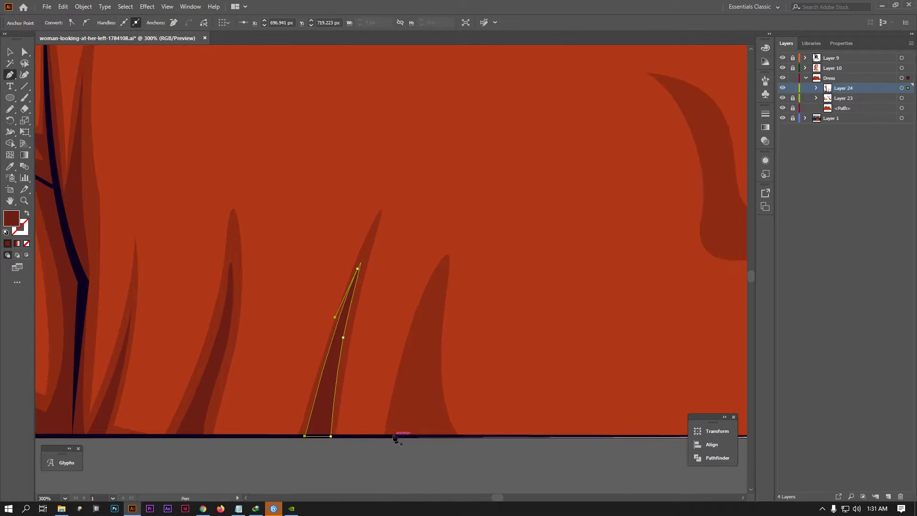
left_click(392, 435)
left_click_drag(441, 276, 456, 254)
left_click_drag(450, 436, 488, 465)
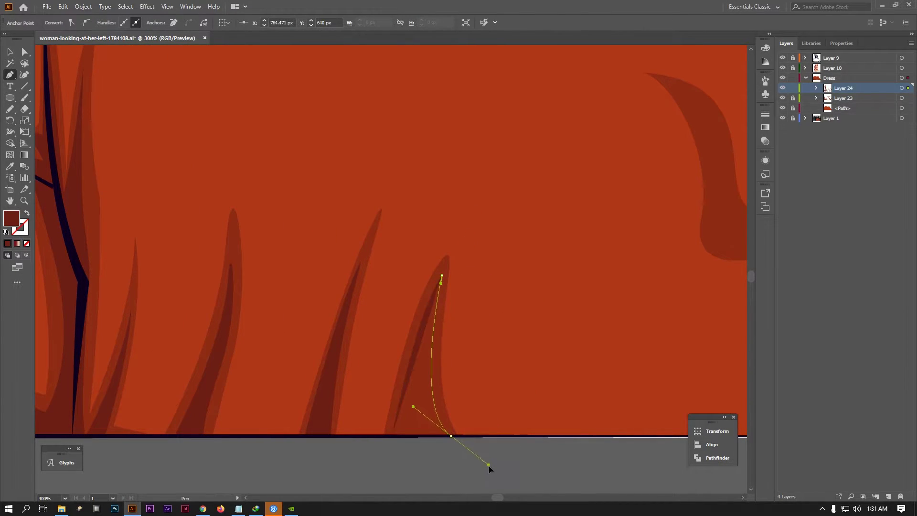
left_click(404, 435)
scroll(297, 396, "right", 10)
scroll(297, 395, "down", 3)
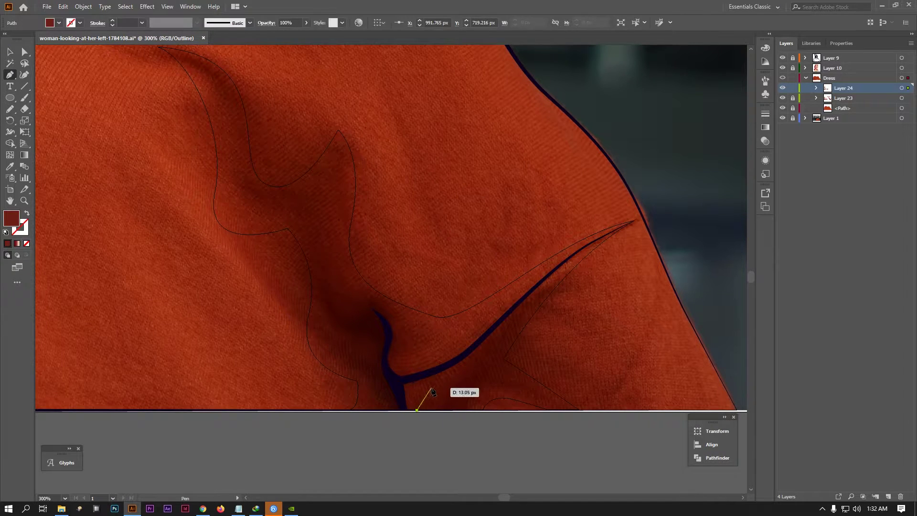
- Start a long shadow outline along the right sleeve crease, working up the fold
left_click_drag(454, 372, 493, 350)
left_click_drag(597, 239, 615, 229)
left_click(633, 221)
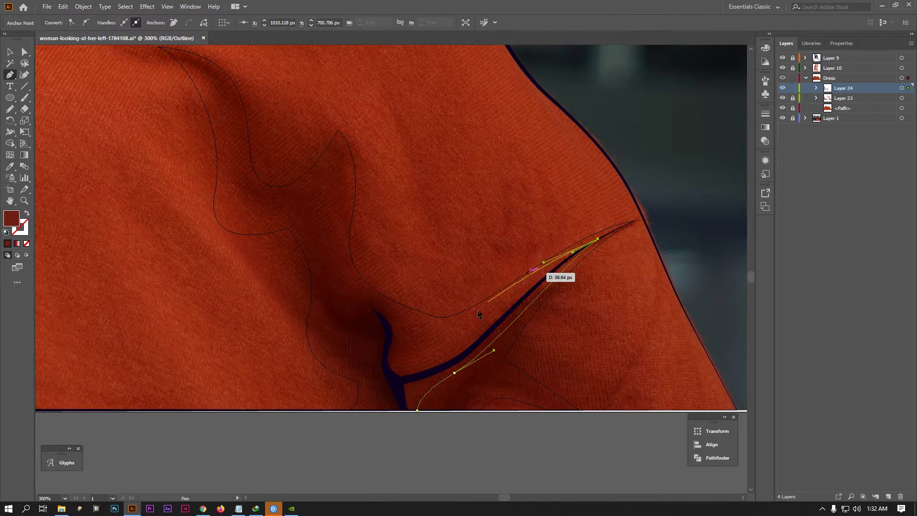
left_click_drag(422, 359, 388, 362)
left_click_drag(376, 304, 328, 296)
left_click_drag(337, 202, 335, 217)
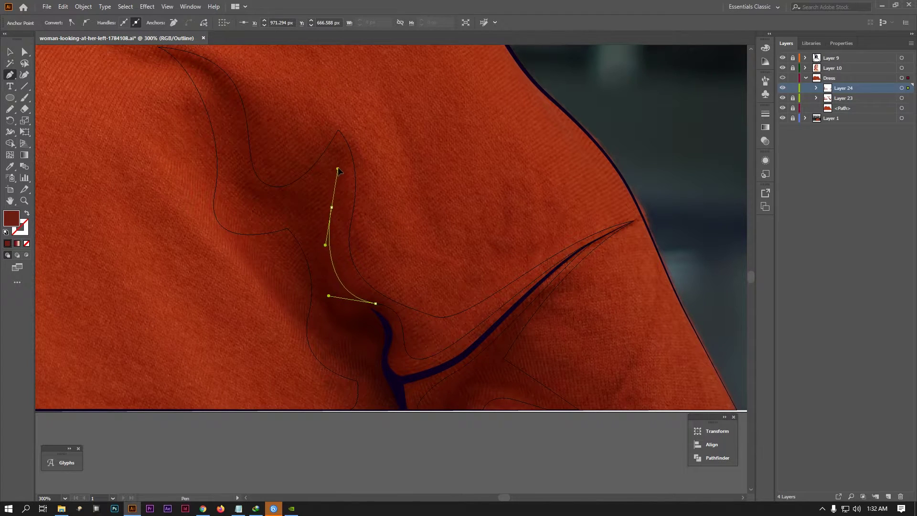
left_click(340, 150)
left_click_drag(269, 196, 226, 189)
- Finish the crease shadow outline back down the fold to its closing point
mouse_move(184, 57)
left_mouse_down()
mouse_move(162, 53)
mouse_move(186, 99)
left_mouse_up()
left_click_drag(260, 240, 252, 288)
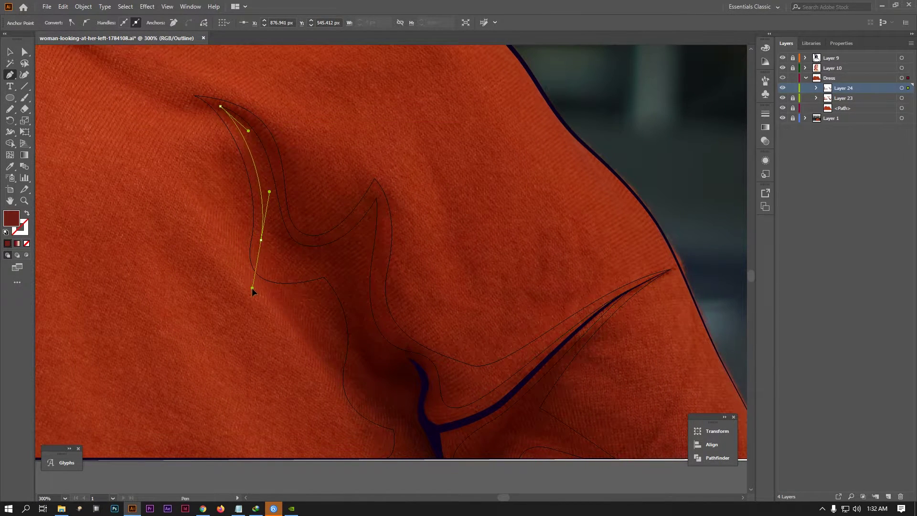
left_click(333, 265)
mouse_move(358, 362)
left_mouse_down()
mouse_move(358, 413)
mouse_move(435, 430)
left_mouse_up()
left_click(380, 378)
scroll(417, 429, "down", 3)
left_click_drag(382, 372, 423, 382)
left_click(385, 379)
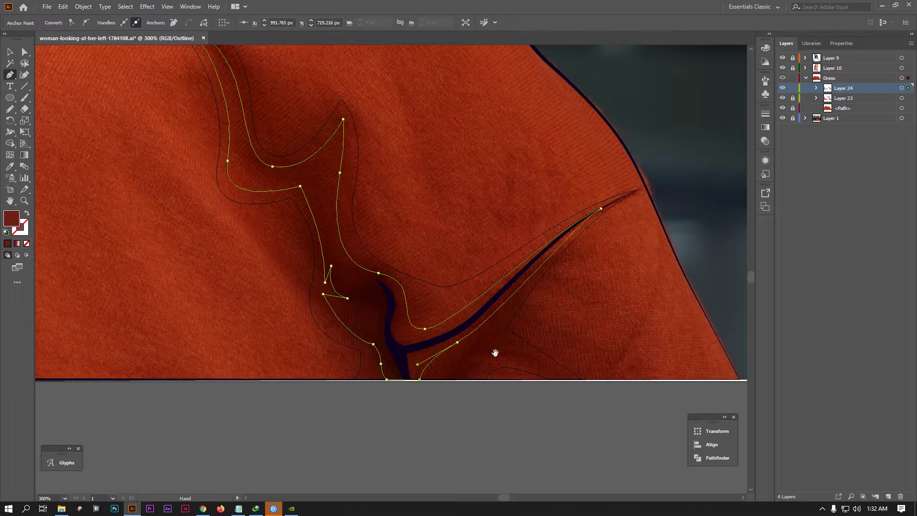
- Draw a closed shadow on the lower fold, then preview the portrait in full colour
key("ctrl+y")
key("ctrl+y")
left_click(441, 379)
left_click(495, 325)
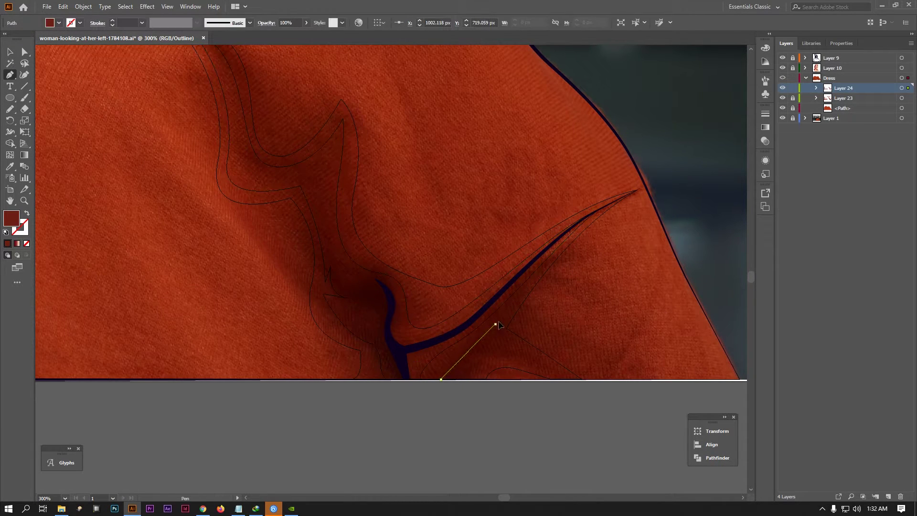
left_click_drag(518, 344, 405, 288)
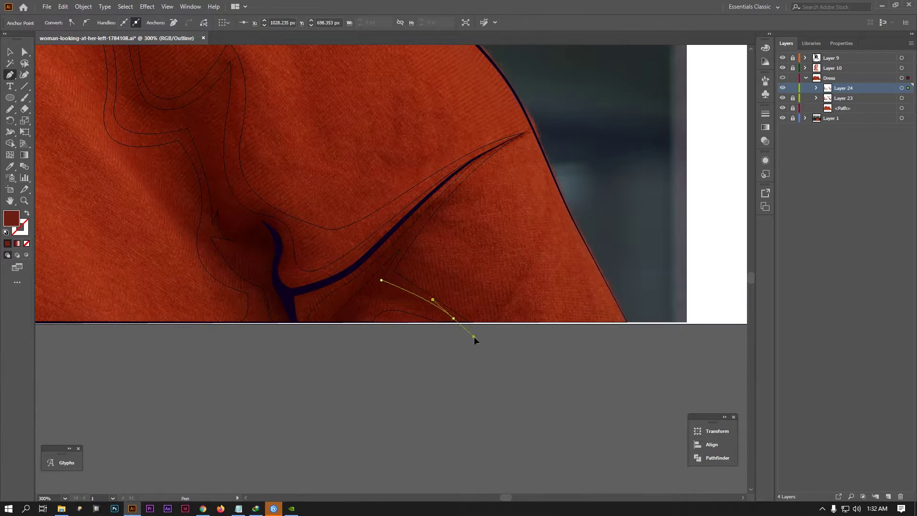
left_click(373, 306)
left_click(363, 322)
left_click(328, 322)
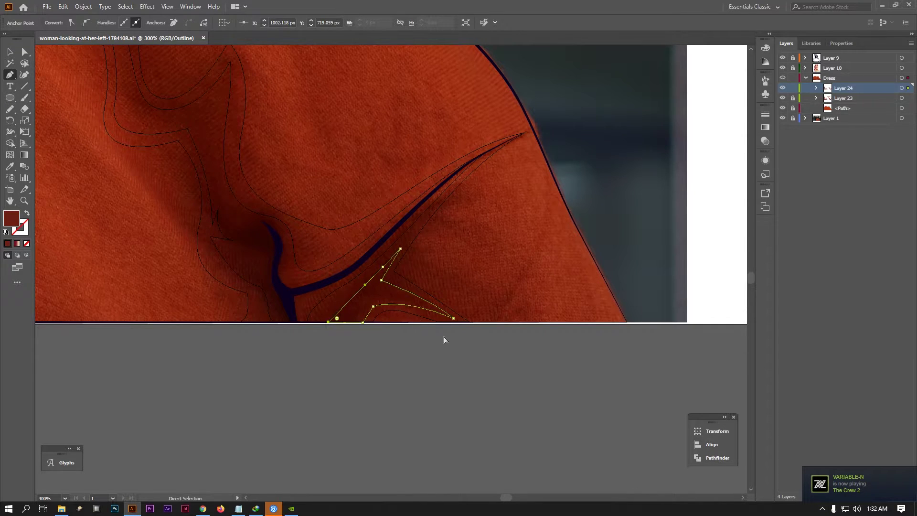
key("ctrl+y")
key("ctrl+shift+a")
scroll(501, 362, "down", 4)
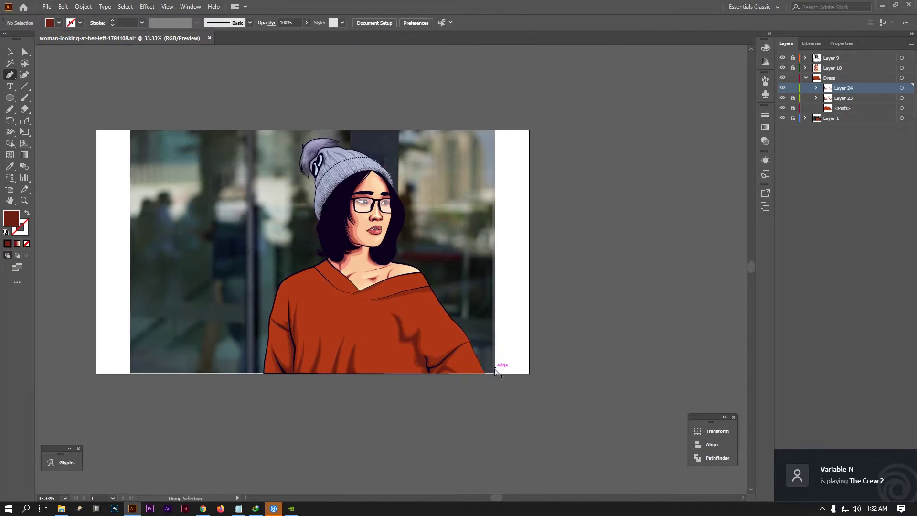
- Toggle the reference photo and Dress layers to compare, save, and pick Layer 24
scroll(501, 364, "up", 1)
left_click(782, 118)
left_click(782, 118)
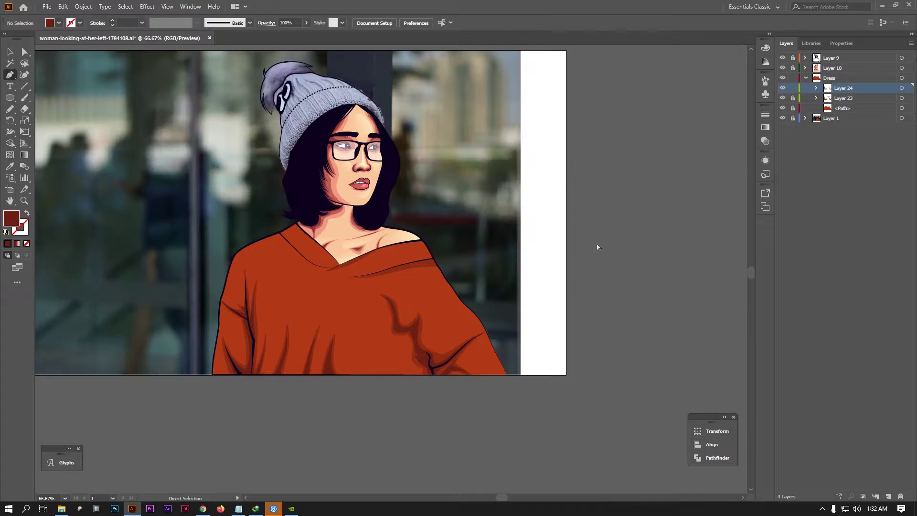
key("ctrl+s")
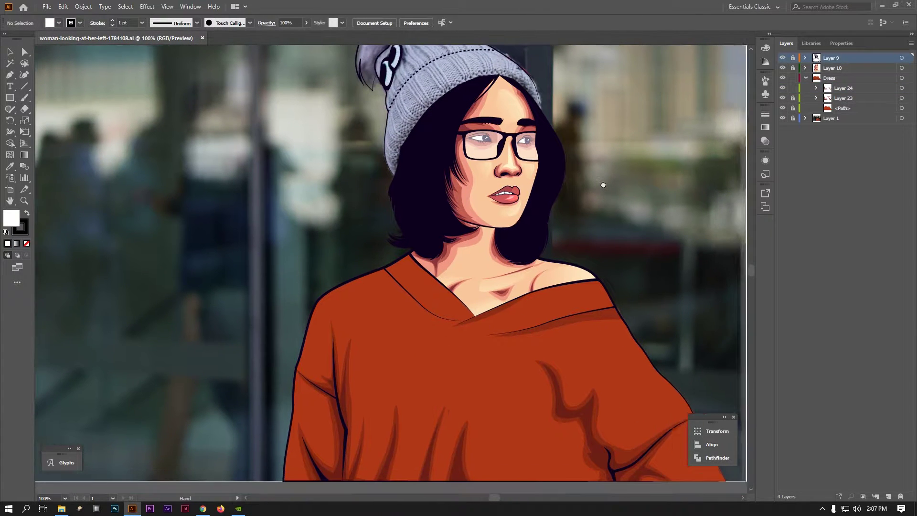
left_click(809, 88)
left_click(782, 78)
left_click(782, 77)
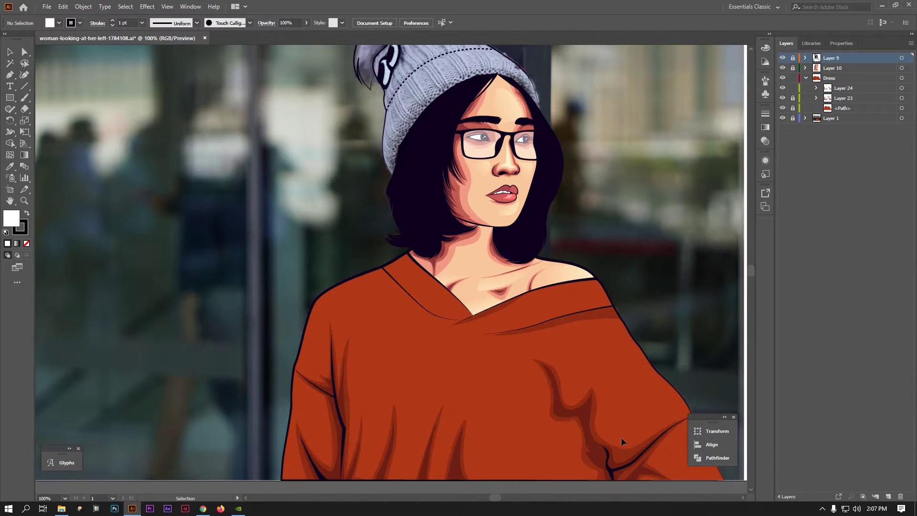
- Zoom in on the SPIRIT collar in Outline view and trace a shadow under the band
key("ctrl+y")
key("ctrl+plus")
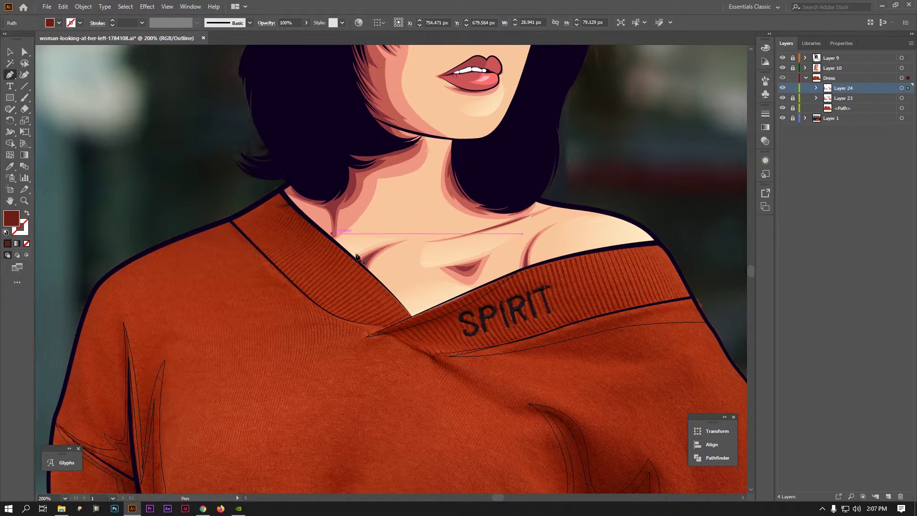
key("ctrl+plus")
scroll(373, 315, "right", 5)
left_click(594, 273)
left_click(411, 332)
left_click(345, 351)
left_click(278, 369)
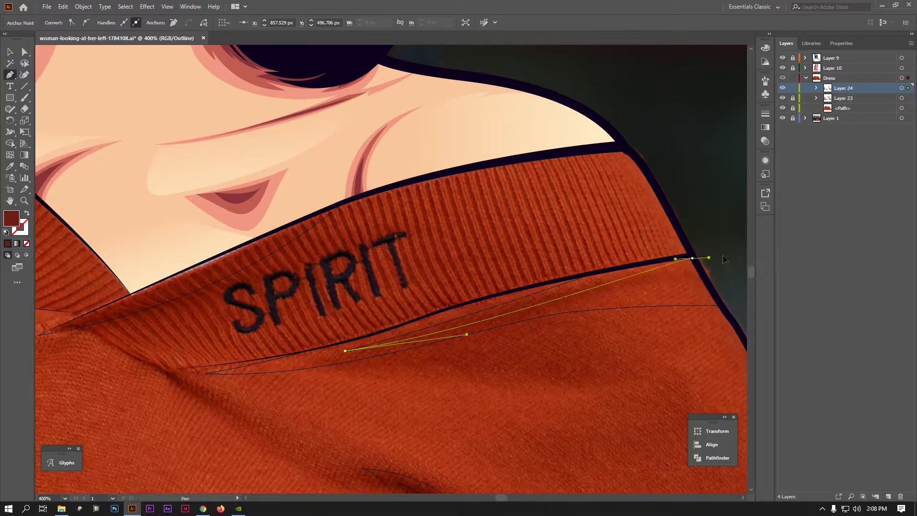
- Extend the collar shadow to the shoulder edge and curve its closing segment
scroll(707, 260, "right", 3)
left_click(615, 254)
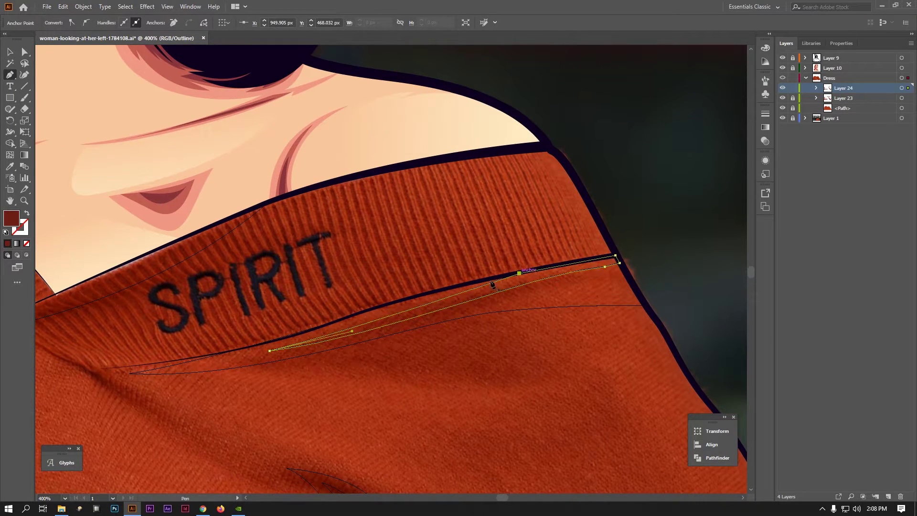
key("ctrl+minus")
left_click_drag(387, 264, 574, 266)
key("ctrl+plus")
- Draw a closed shadow at the collar's inner corner along the neckline
left_click(386, 314)
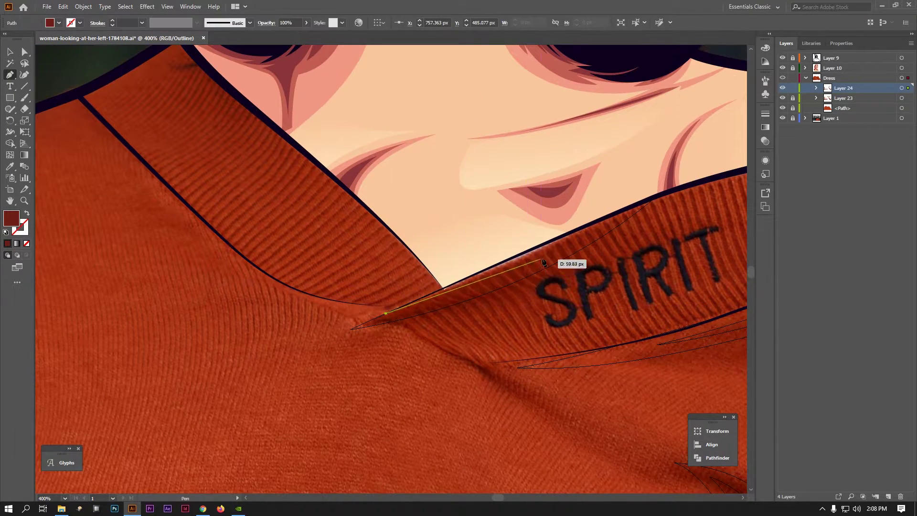
left_click_drag(490, 280, 567, 249)
left_click(631, 208)
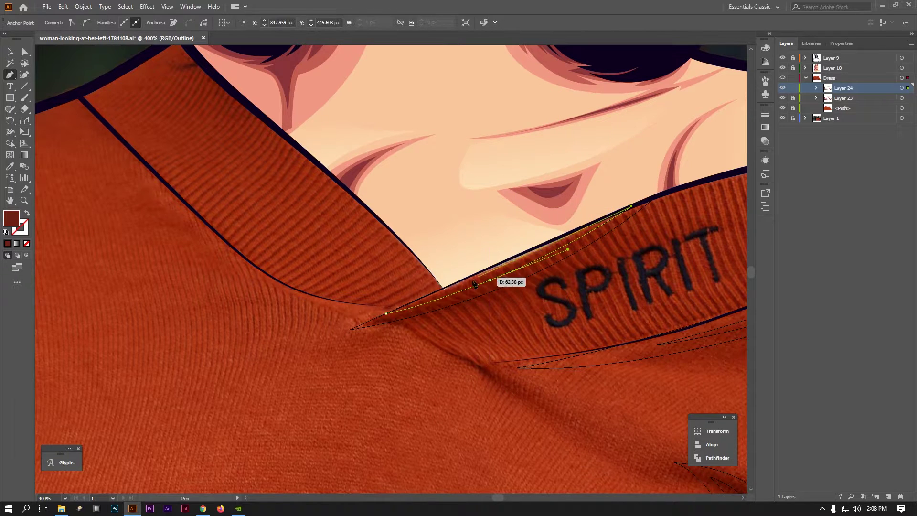
left_click(387, 316)
scroll(387, 316, "down", 2)
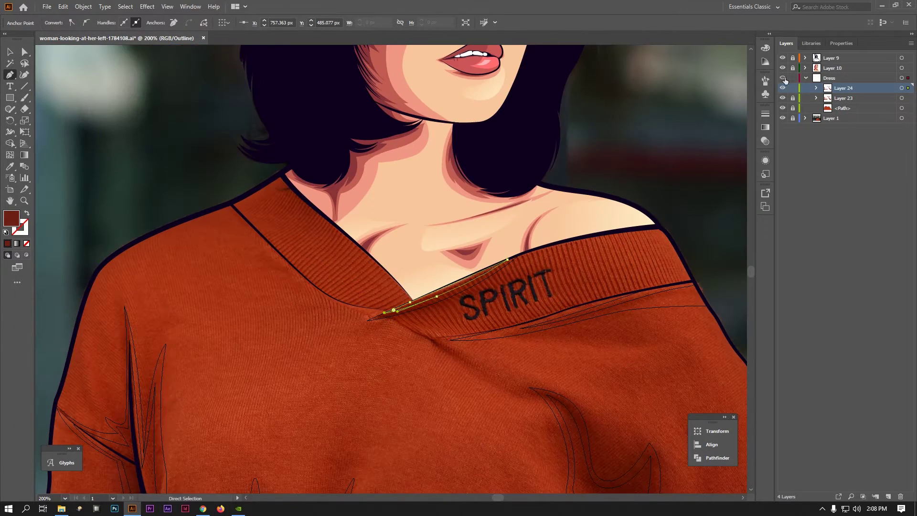
scroll(368, 225, "up", 2)
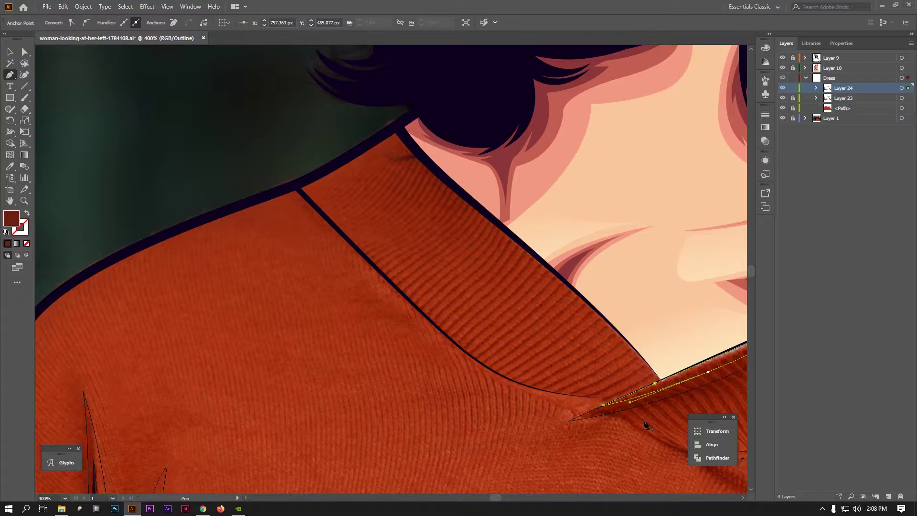
- On Layer 23, draw a shadow along the left shoulder seam and preview it
left_click(621, 409, "ctrl")
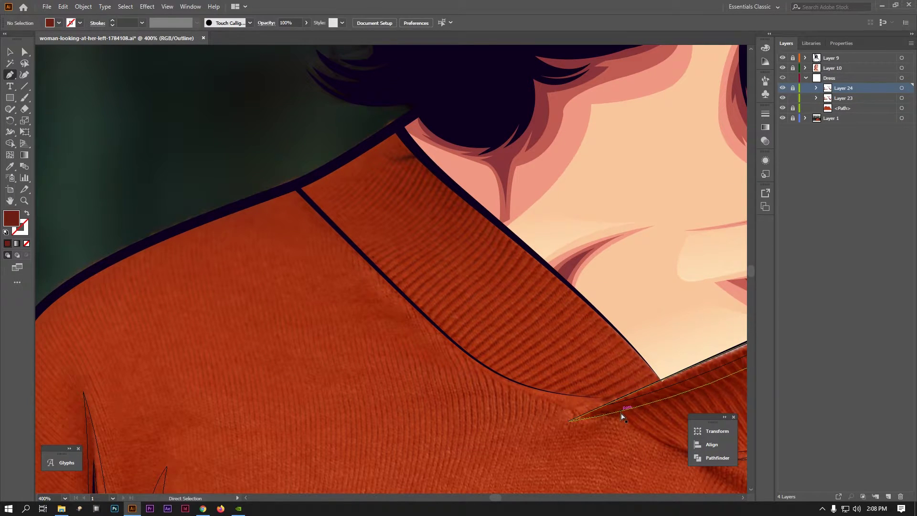
left_click(280, 196)
left_click_drag(552, 393, 669, 405)
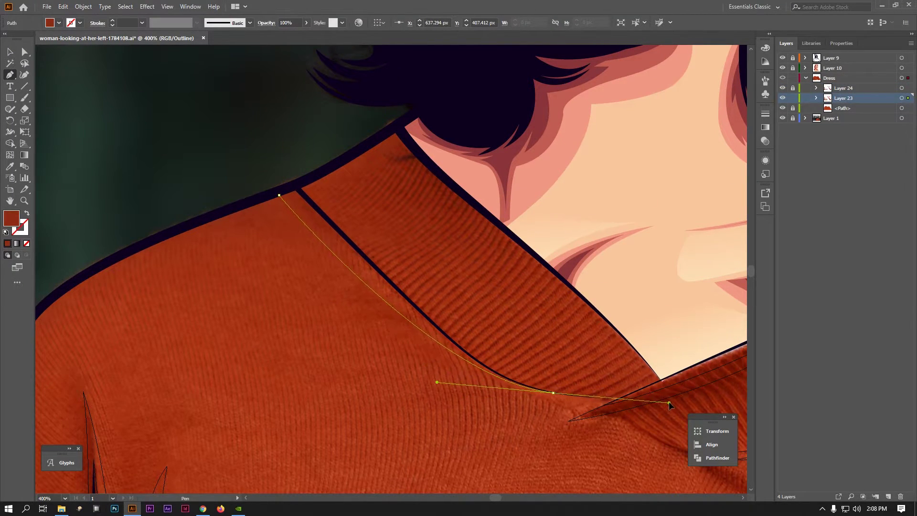
left_click(553, 392)
left_click(322, 177)
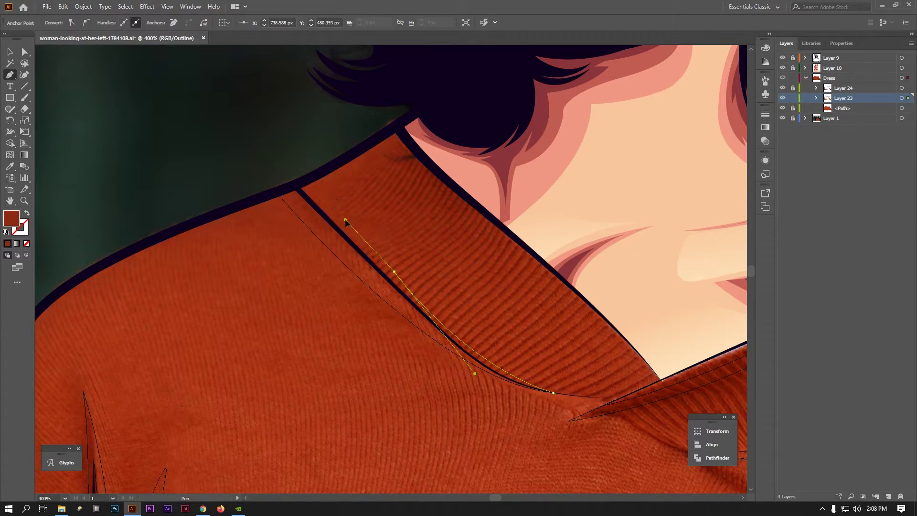
left_click(394, 280)
mouse_move(294, 185)
left_mouse_down()
mouse_move(264, 172)
mouse_move(286, 195)
left_mouse_up()
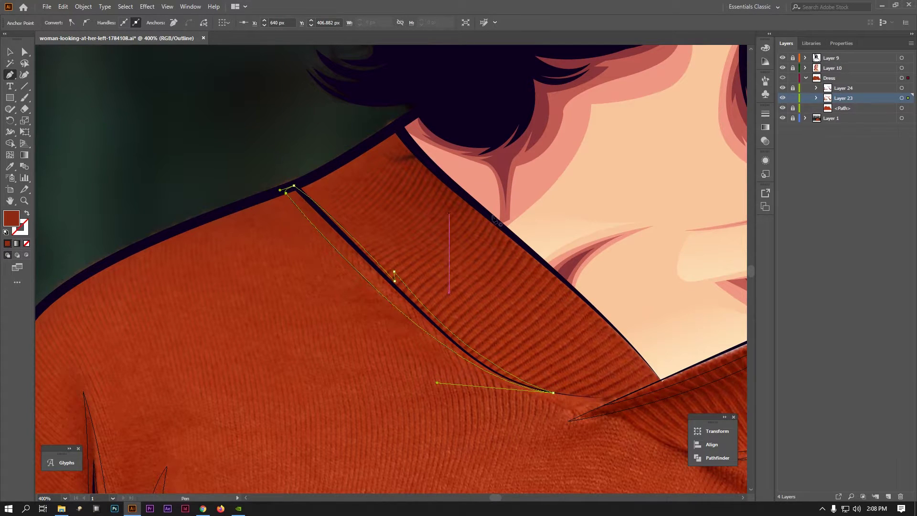
key("ctrl+y")
key("ctrl+minus")
- Lock Layer 23 and draw a thin curved seam shadow down the neckline on Layer 24
left_click(793, 98)
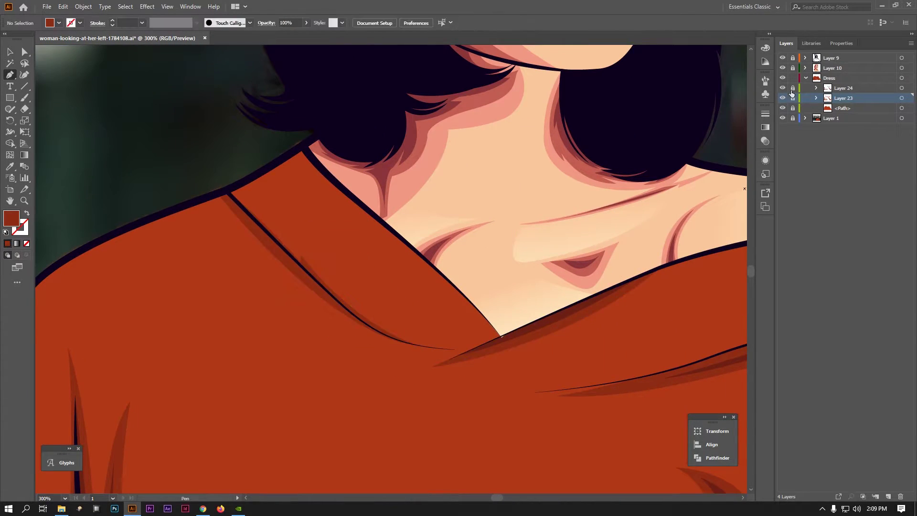
left_click(838, 89)
scroll(330, 282, "up", 2)
left_click(124, 105)
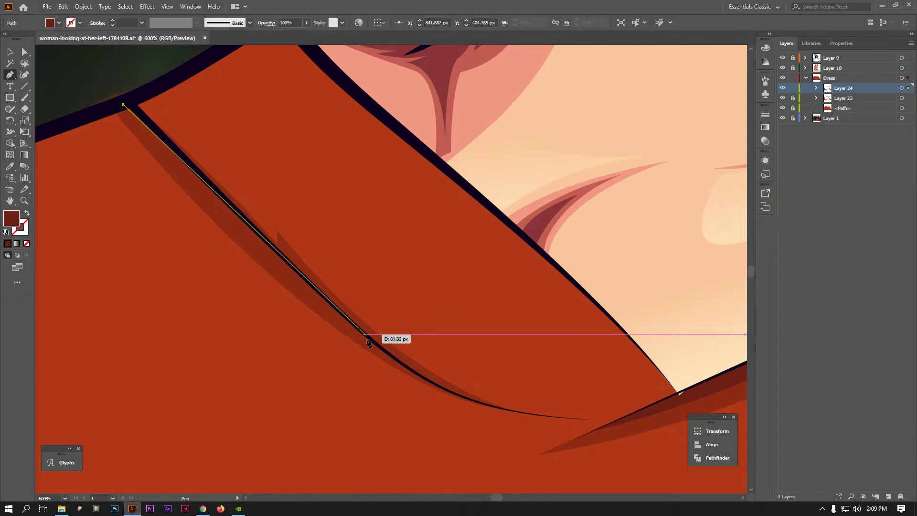
mouse_move(387, 356)
left_mouse_down()
mouse_move(506, 418)
mouse_move(337, 302)
left_mouse_up()
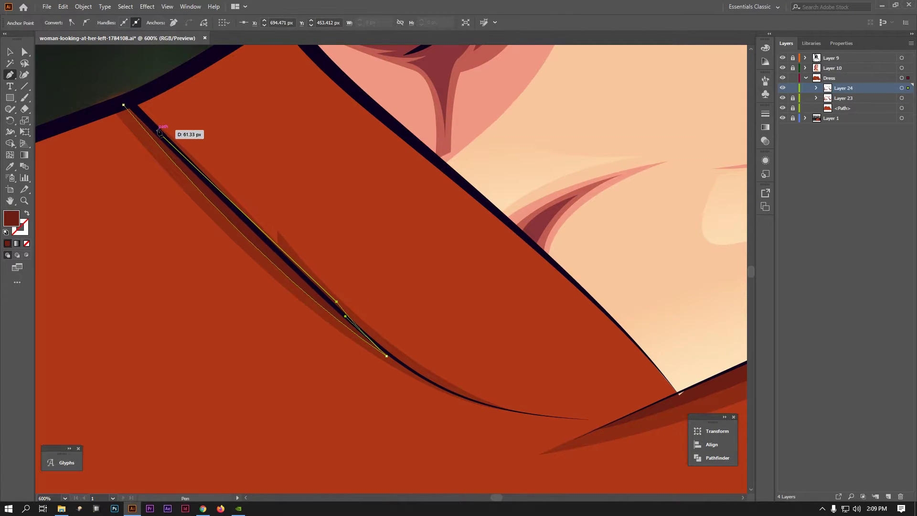
left_click(123, 105)
scroll(124, 105, "down", 3)
scroll(319, 191, "down", 2)
scroll(434, 216, "down", 1)
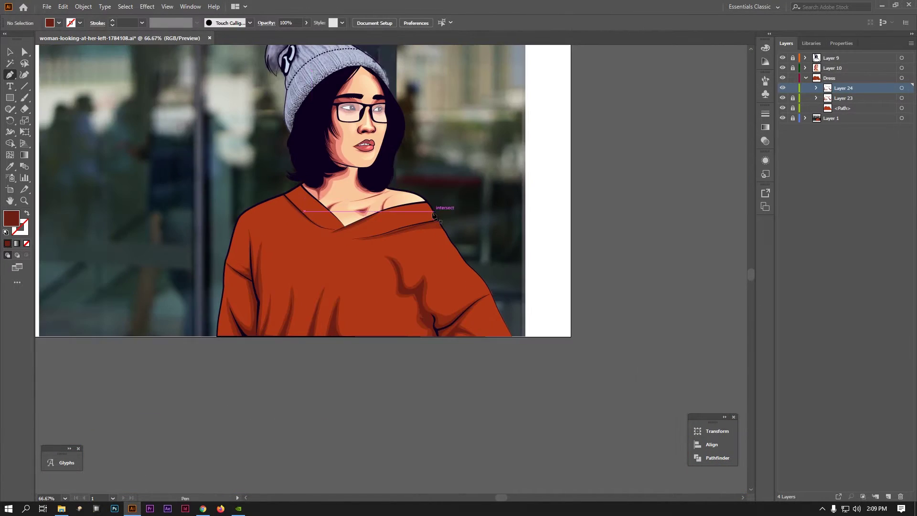
- Draw a curved shadow from the collar's inner corner down to the chest fold, checking it over the photo
left_click(784, 82, "ctrl")
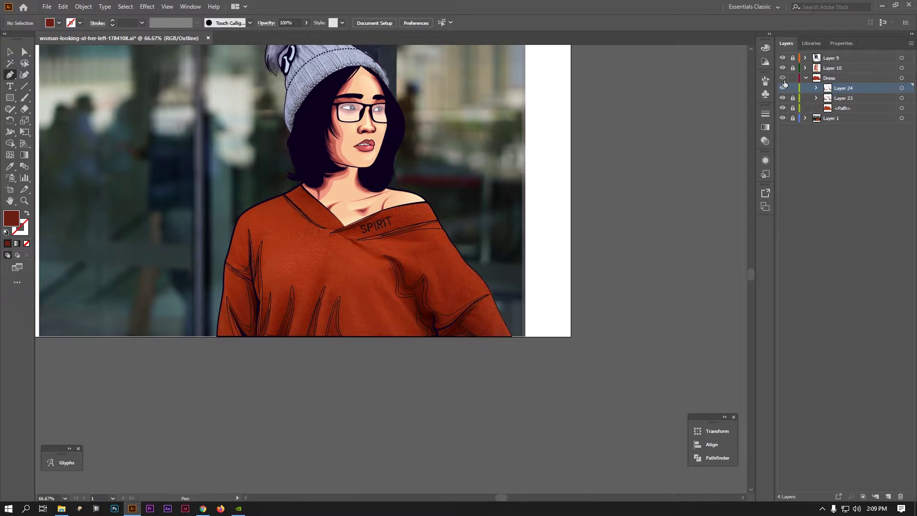
left_click(783, 82, "ctrl")
scroll(370, 250, "up", 3)
scroll(370, 249, "up", 1)
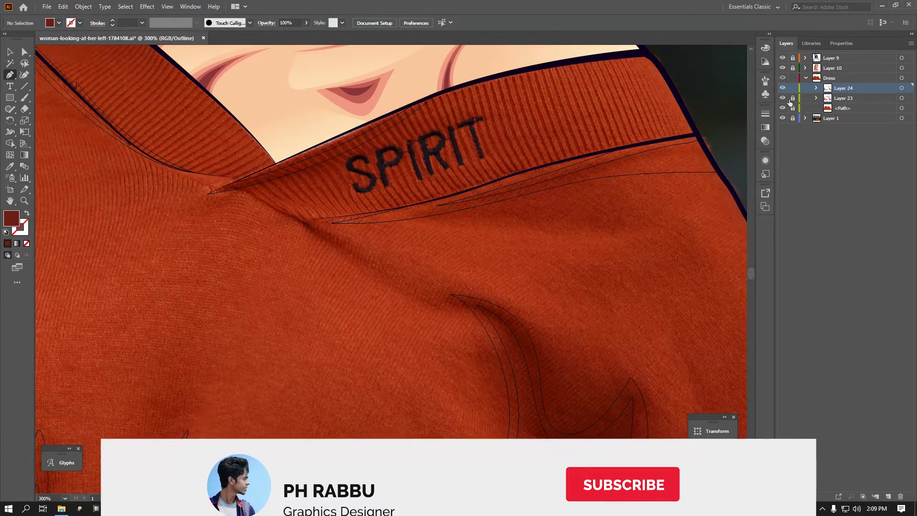
left_click(389, 210, "ctrl")
left_click(332, 224)
left_click_drag(399, 287, 247, 200)
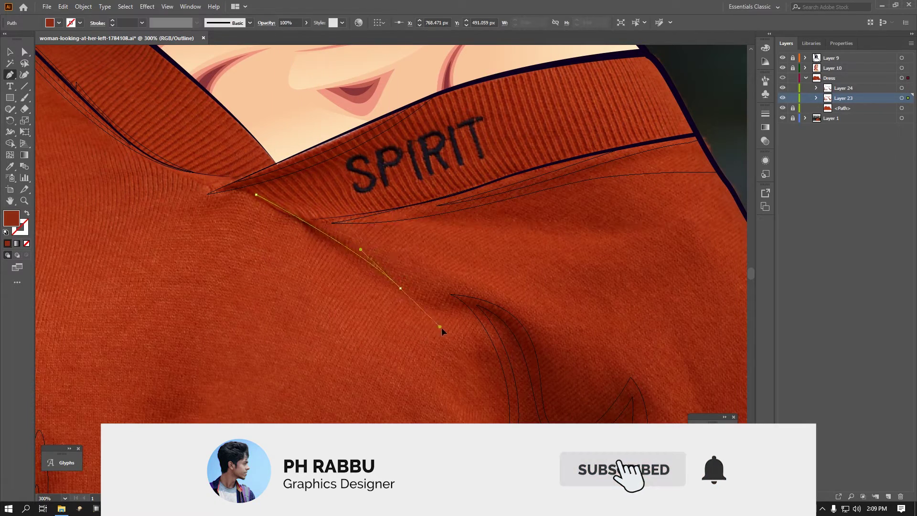
left_click(256, 195)
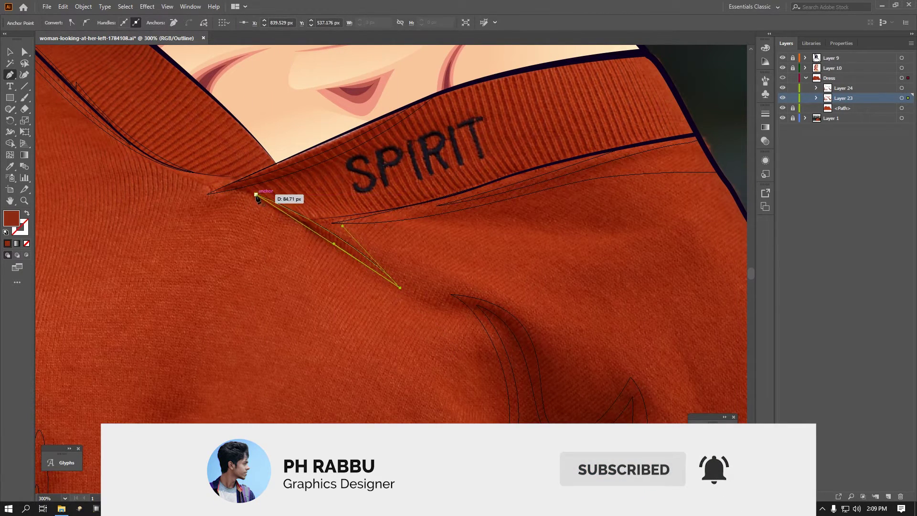
left_click(783, 79, "ctrl")
- Add a final point to the collar fold shape and preview the whole filled illustration
scroll(296, 217, "up", 2, "alt")
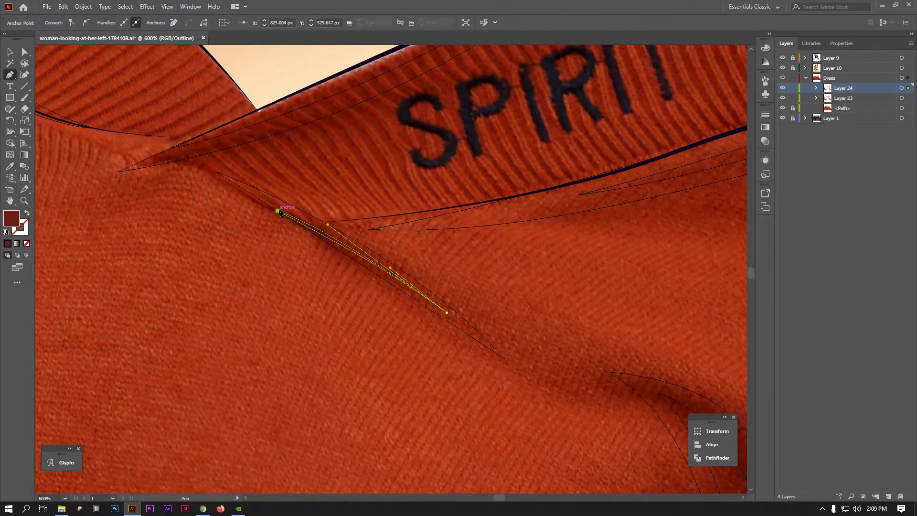
left_click(328, 224)
key("ctrl+y")
key("ctrl+0")
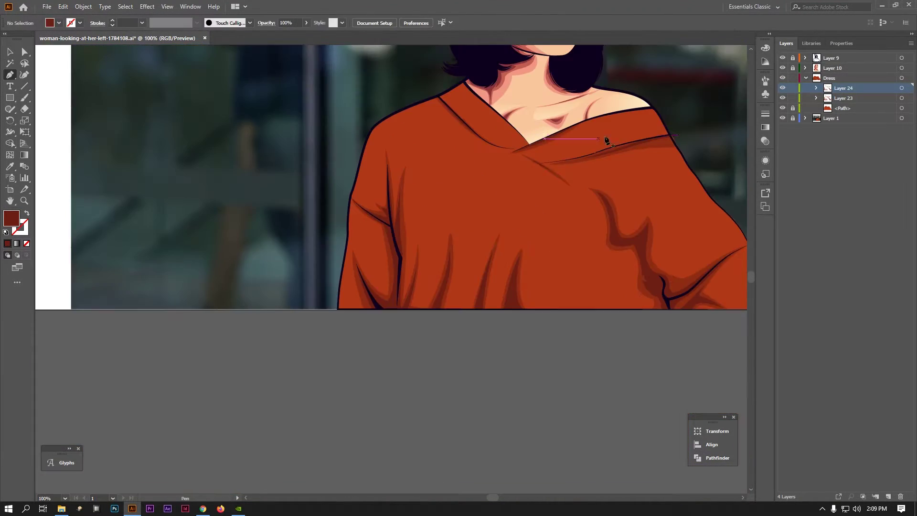
left_click(783, 79, "ctrl")
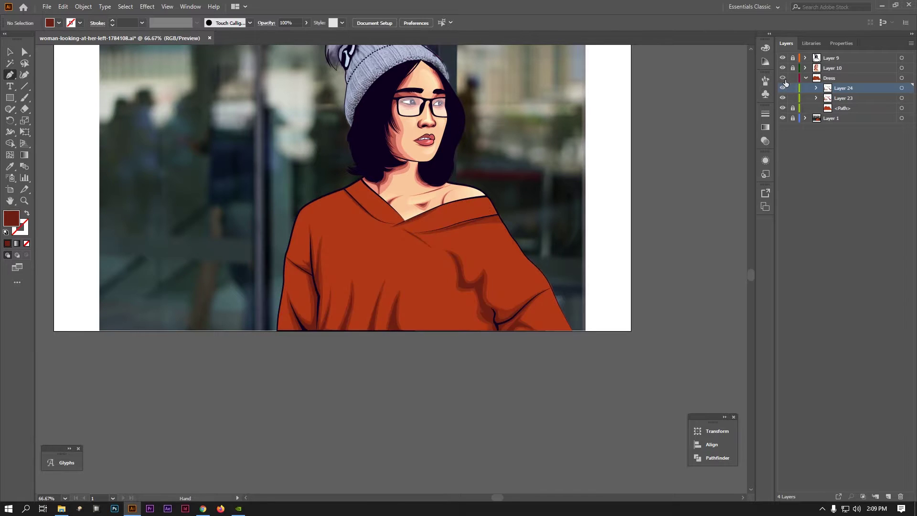
left_click(783, 79, "ctrl")
left_click(783, 79, "ctrl")
left_click_drag(609, 228, 604, 256)
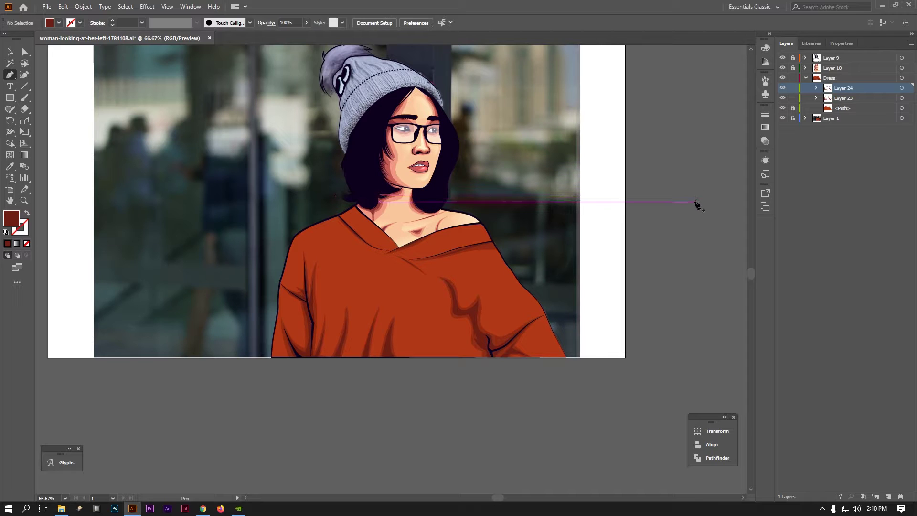
scroll(323, 355, "up", 3)
scroll(323, 354, "up", 2)
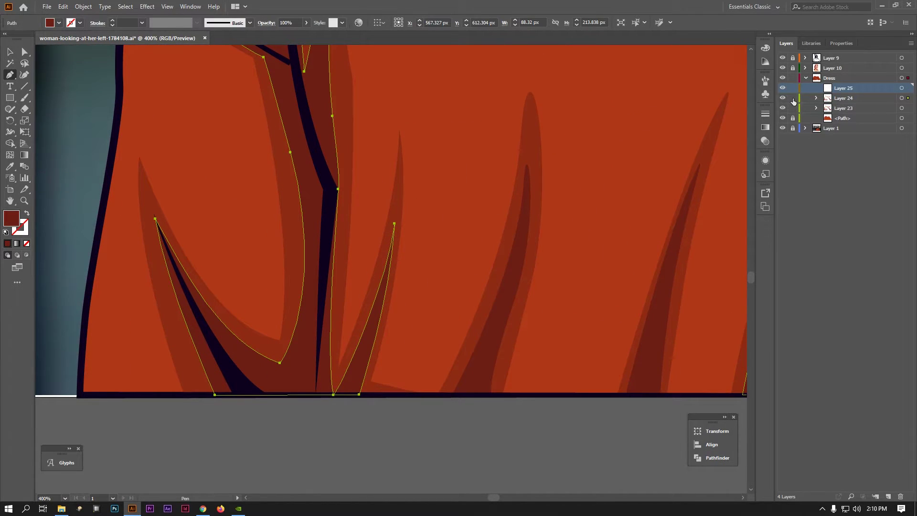
- Lock the earlier sweater shading layers and draw a shadow shape in the lower fold
left_click_drag(792, 97, 793, 108)
left_click(232, 391)
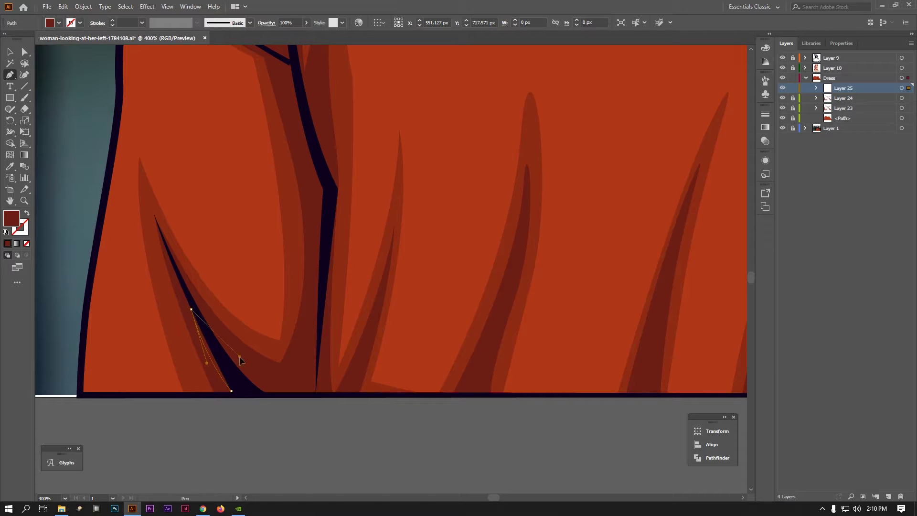
left_click(280, 383)
left_click_drag(321, 279, 329, 229)
left_click(320, 395)
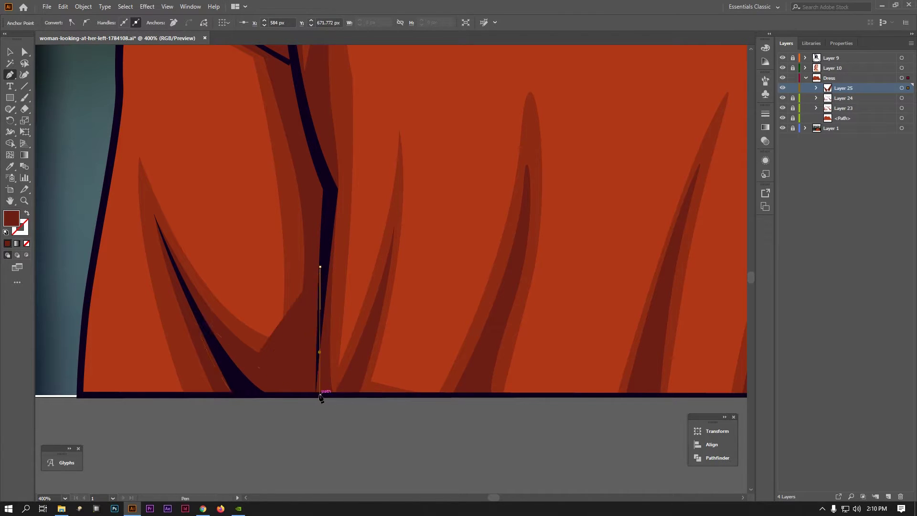
- Set the shadow's fill to deep maroon #5B1712
double_click(8, 221)
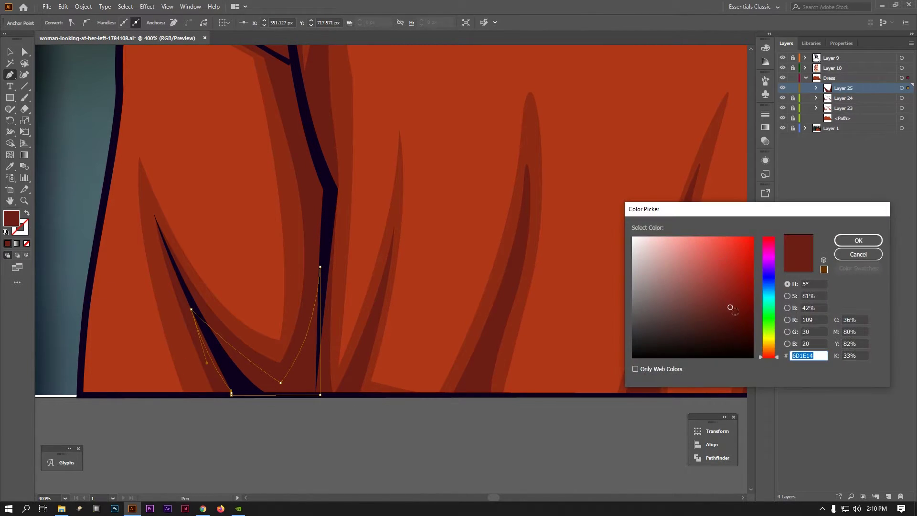
left_click(857, 240)
double_click(7, 221)
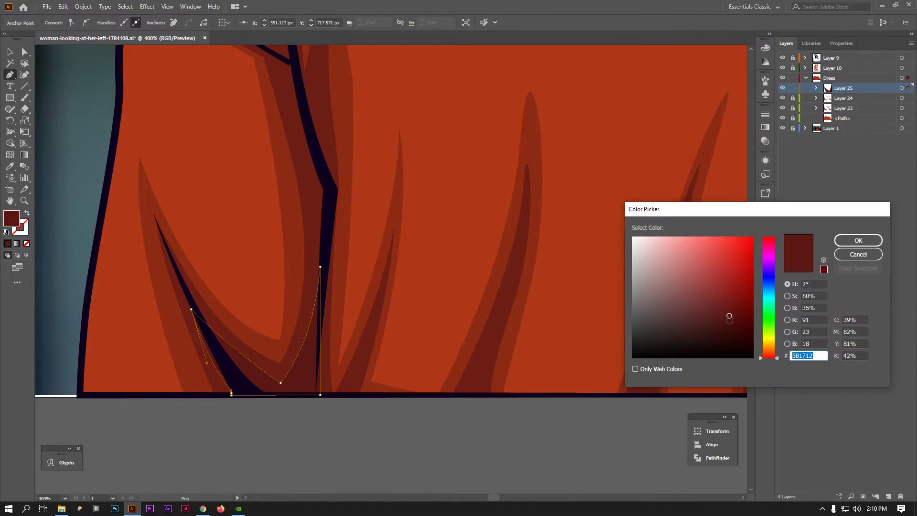
left_click(858, 240)
scroll(399, 425, "down", 5)
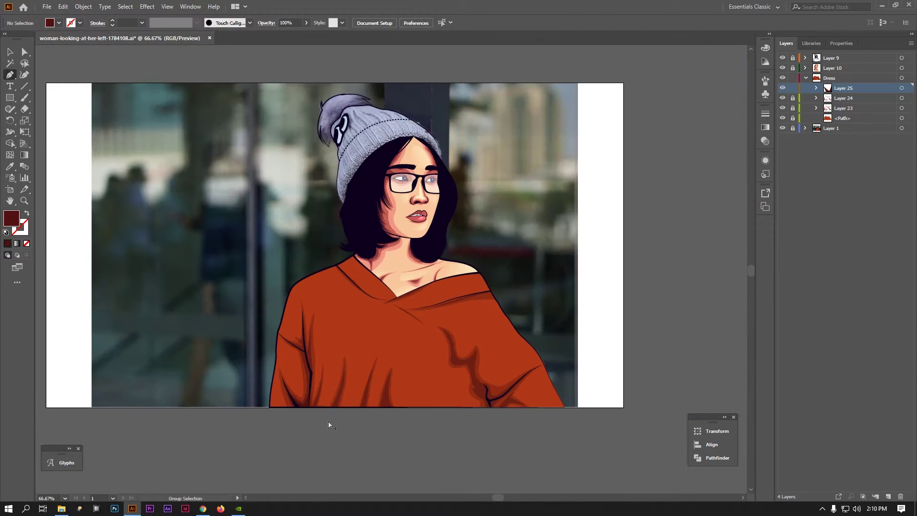
scroll(282, 392, "up", 4)
scroll(280, 391, "up", 1)
- Draw closed maroon shadow shapes inside each spike fold along the bottom hem
left_click(307, 371)
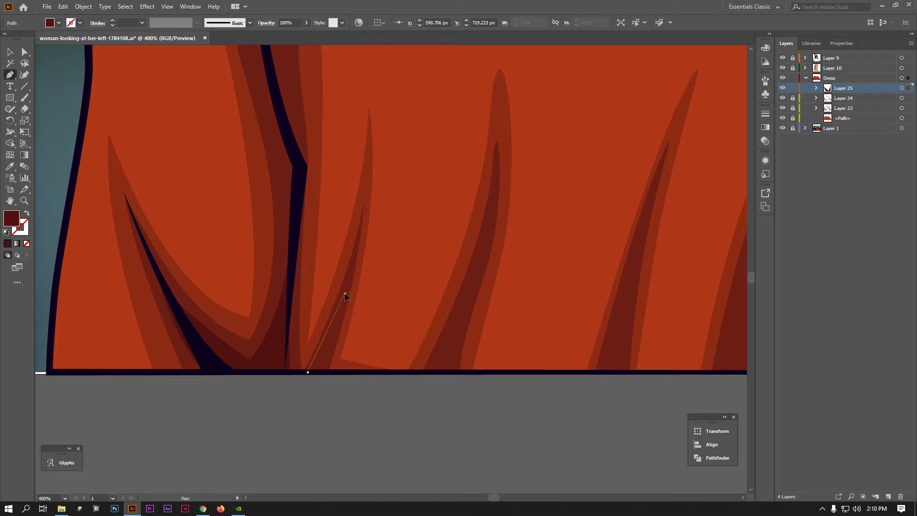
left_click(307, 371)
scroll(296, 374, "right", 3)
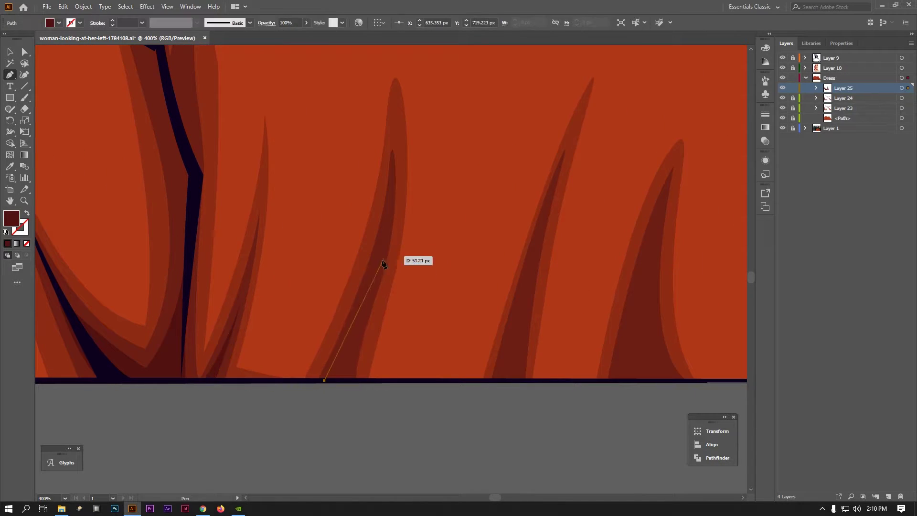
left_click_drag(380, 245, 395, 178)
left_click(324, 380)
scroll(327, 380, "right", 3)
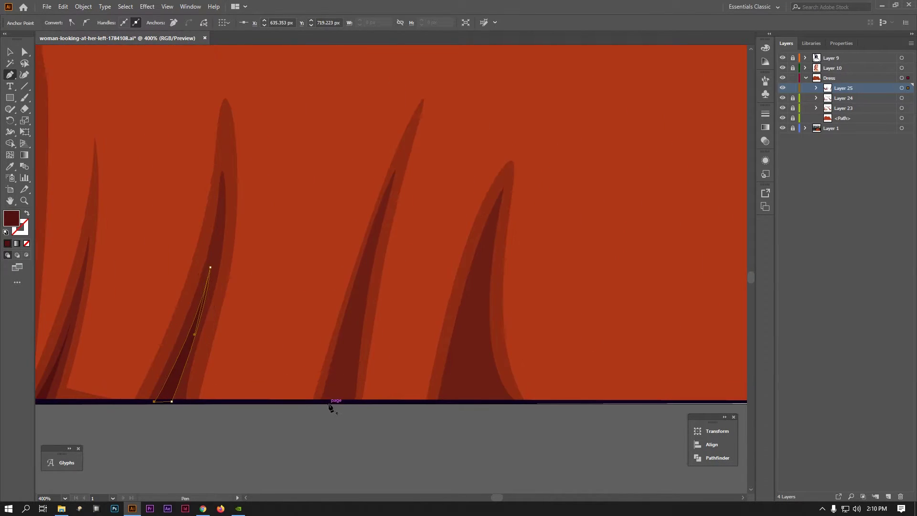
left_click(329, 401)
left_click_drag(365, 266, 395, 215)
left_click(328, 401)
scroll(463, 383, "right", 3)
left_click(331, 409)
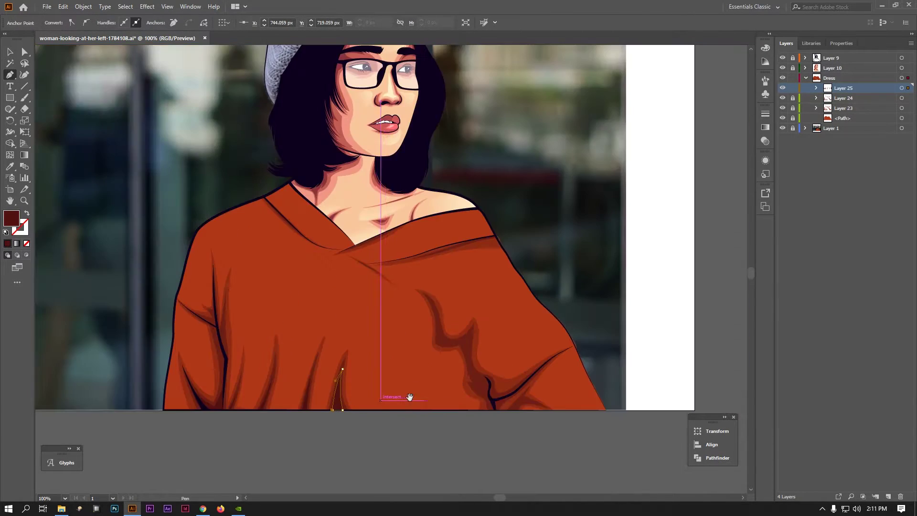
scroll(409, 395, "down", 5)
scroll(401, 377, "up", 5)
- In outline view, trace the right-side fold shadow with curved Pen points
key("ctrl+y")
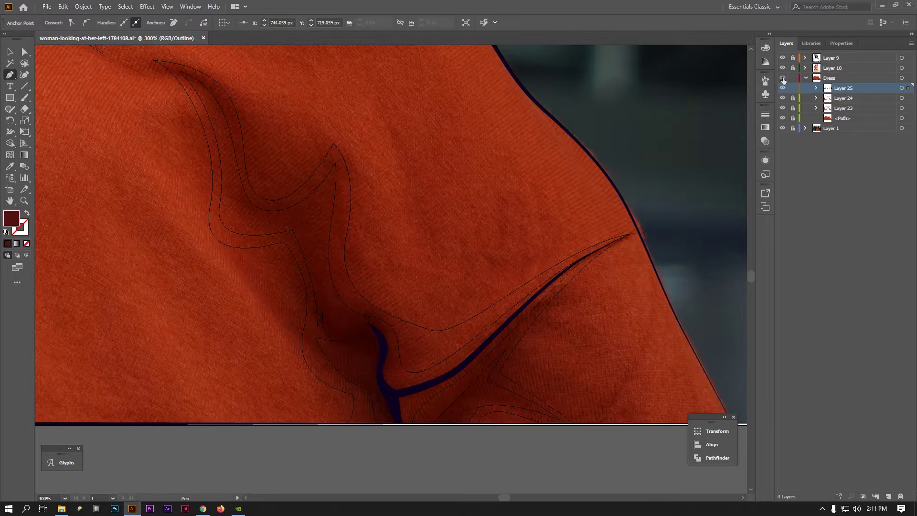
left_click(782, 78, "ctrl")
left_click(392, 423)
left_click(382, 405)
left_click(372, 382)
left_click(361, 362)
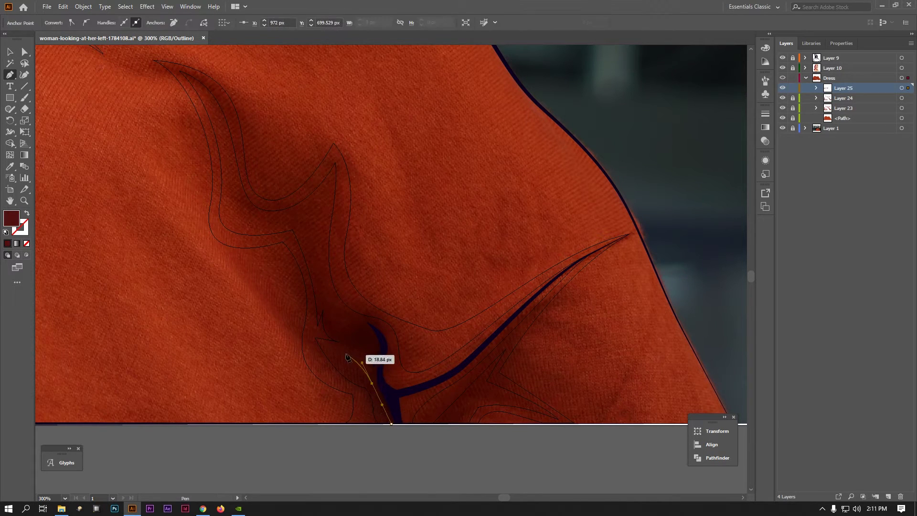
left_click_drag(354, 338, 306, 324)
left_click_drag(389, 338, 408, 347)
left_click_drag(385, 378, 458, 377)
left_click_drag(474, 348, 497, 324)
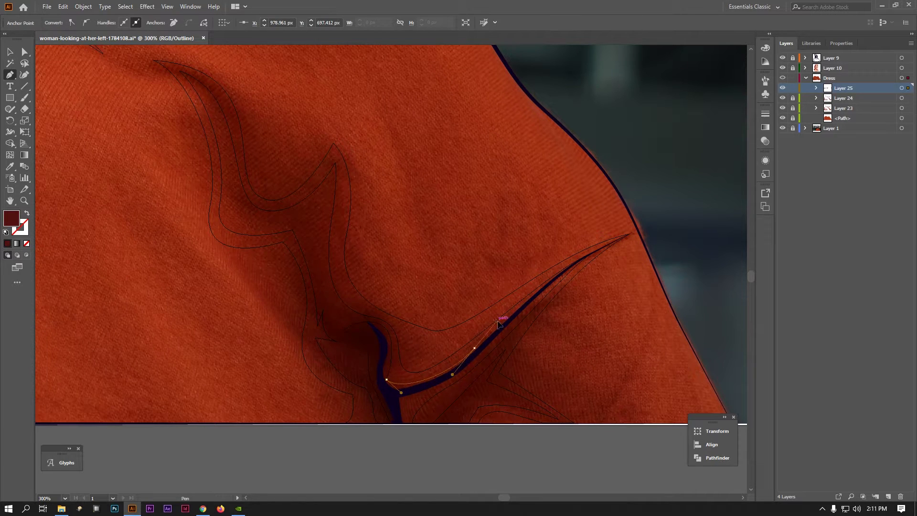
left_click(405, 401)
left_click(401, 423)
- Begin another shadow shape at the hem, then preview the filled sweater
key("ctrl+equal")
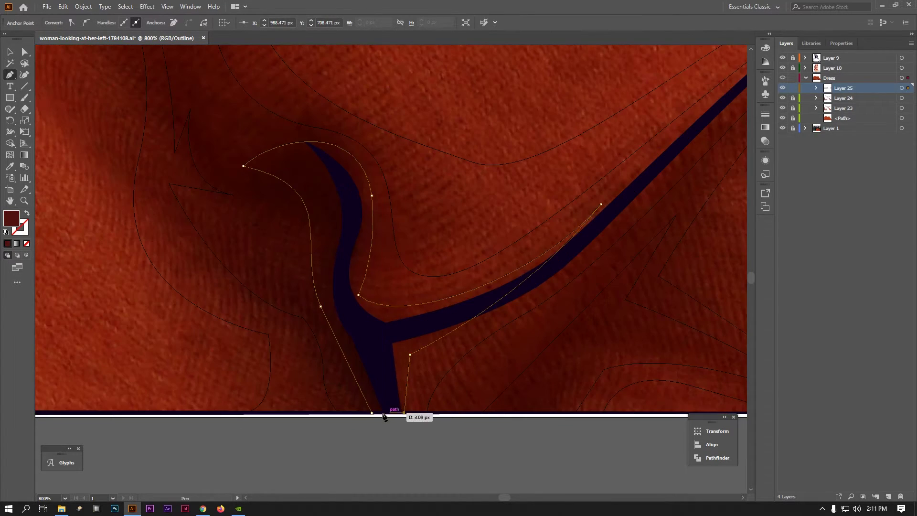
key("ctrl+equal")
left_click_drag(471, 373, 318, 378)
left_click(332, 408)
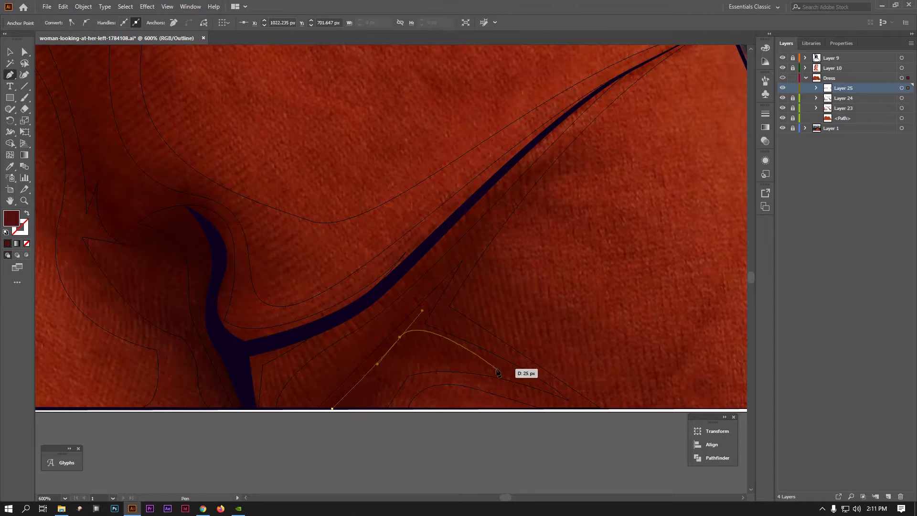
left_click_drag(393, 350, 409, 338)
left_click(479, 356)
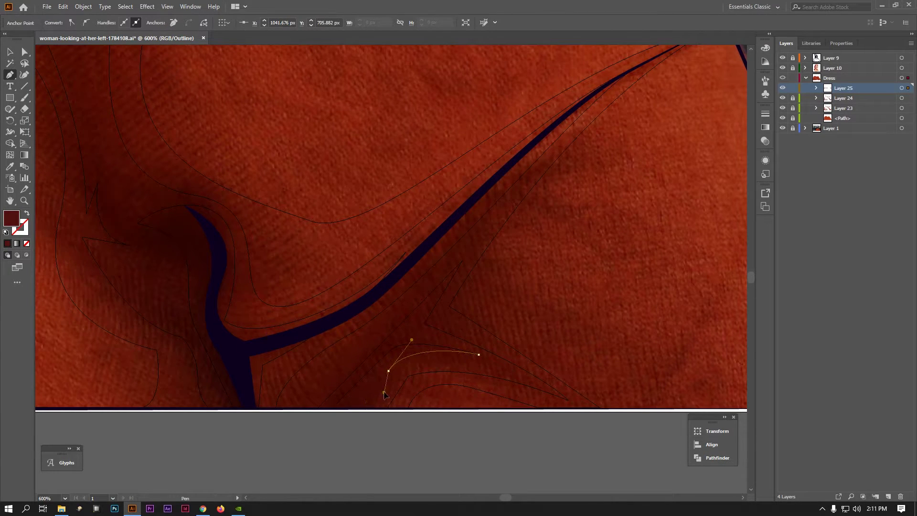
key("ctrl+1")
key("ctrl+y")
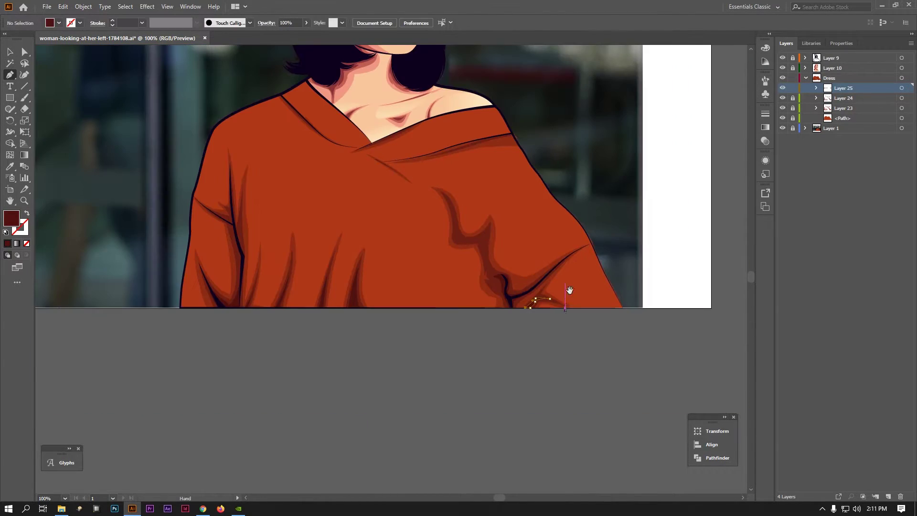
- Create Layer 26 for the collar ribbing and lock the sweater's base shape
scroll(549, 239, "up", 3)
scroll(485, 200, "up", 1)
scroll(569, 203, "down", 2)
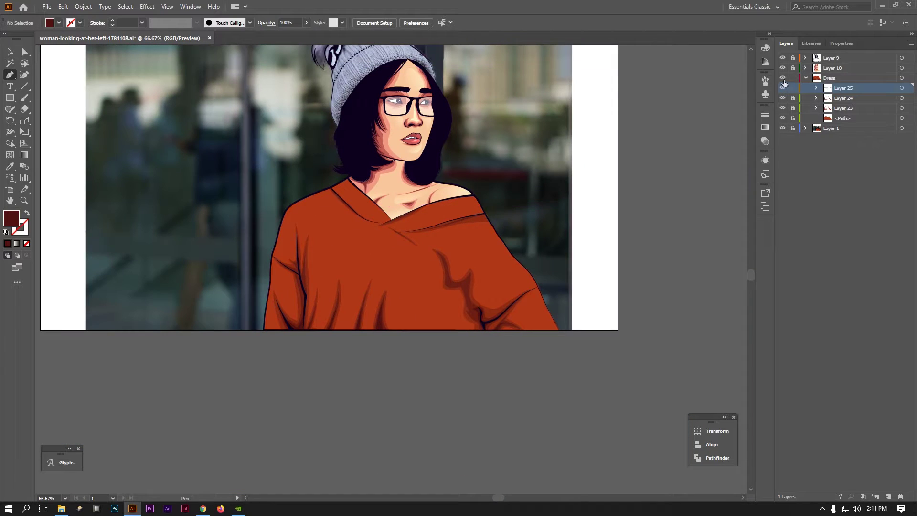
key("ctrl+y")
scroll(375, 233, "up", 3)
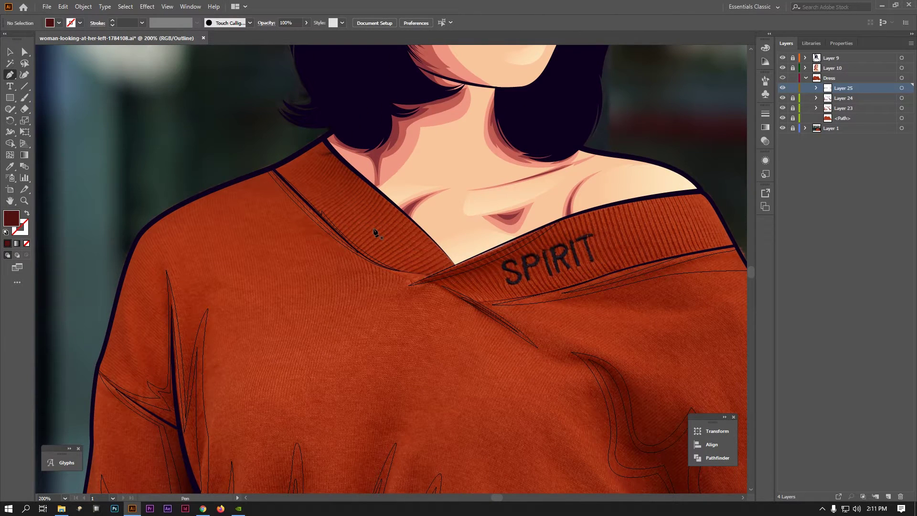
scroll(374, 233, "up", 1)
key("ctrl+l")
scroll(370, 258, "up", 1)
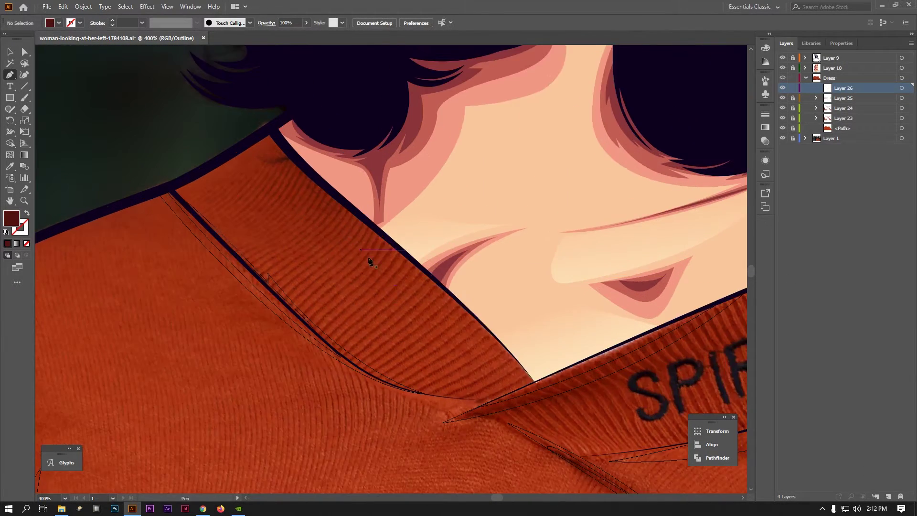
scroll(370, 262, "down", 1)
scroll(370, 262, "right", 1)
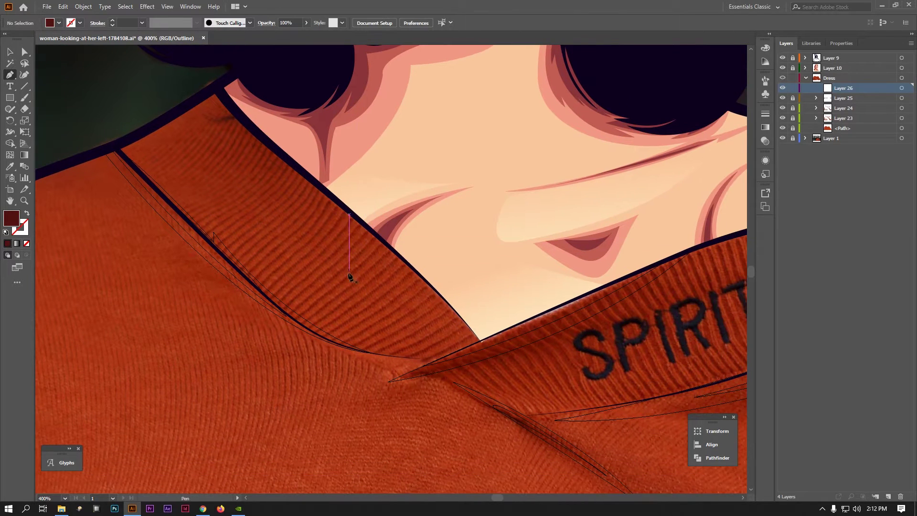
left_click(792, 128)
- Draw thin diagonal Pencil rib strokes across the left collar band
left_click_drag(240, 137, 269, 141)
left_click(262, 118)
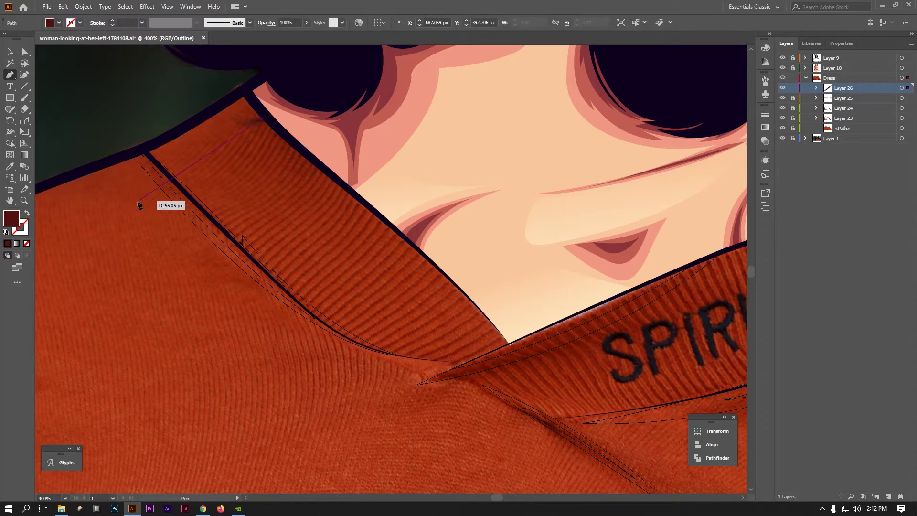
left_click_drag(10, 109, 38, 118)
left_click_drag(111, 151, 168, 182)
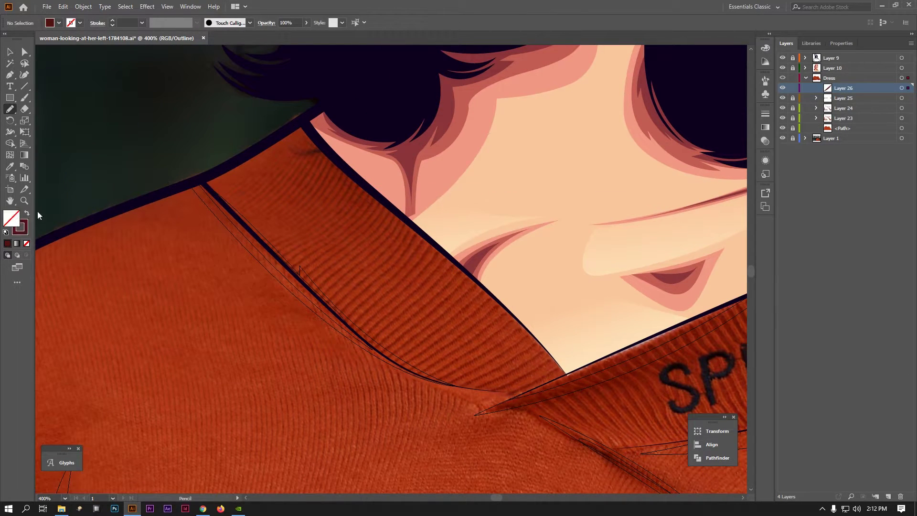
scroll(301, 148, "up", 1)
left_click_drag(239, 245, 321, 138)
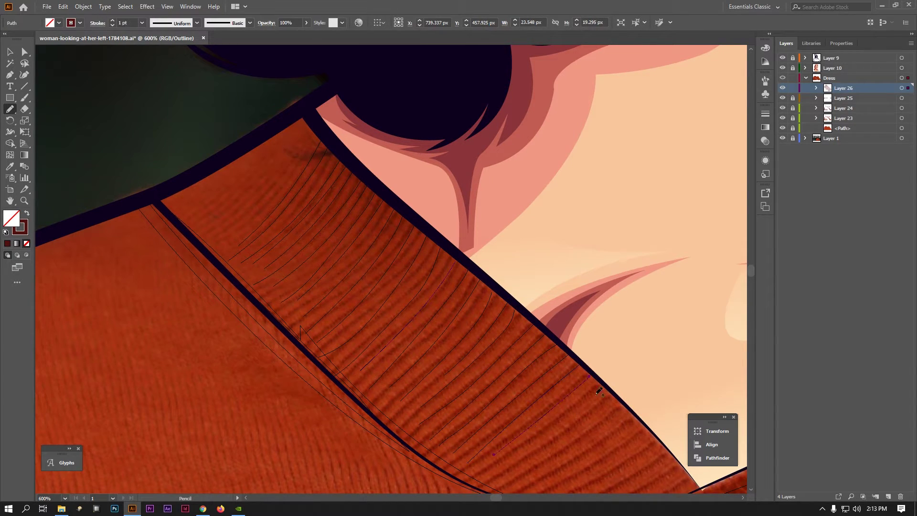
scroll(582, 433, "down", 3)
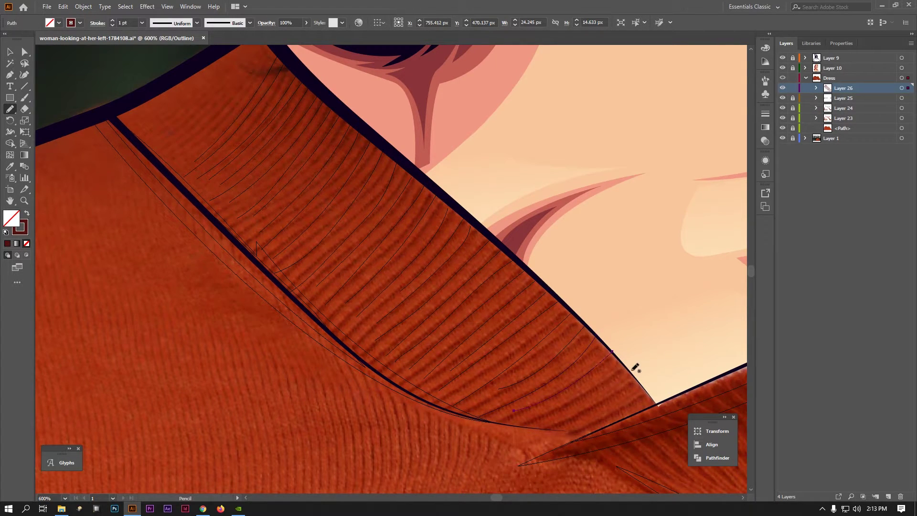
- Preview the collar rib strokes in colour, selecting and deselecting them all
key("ctrl+y")
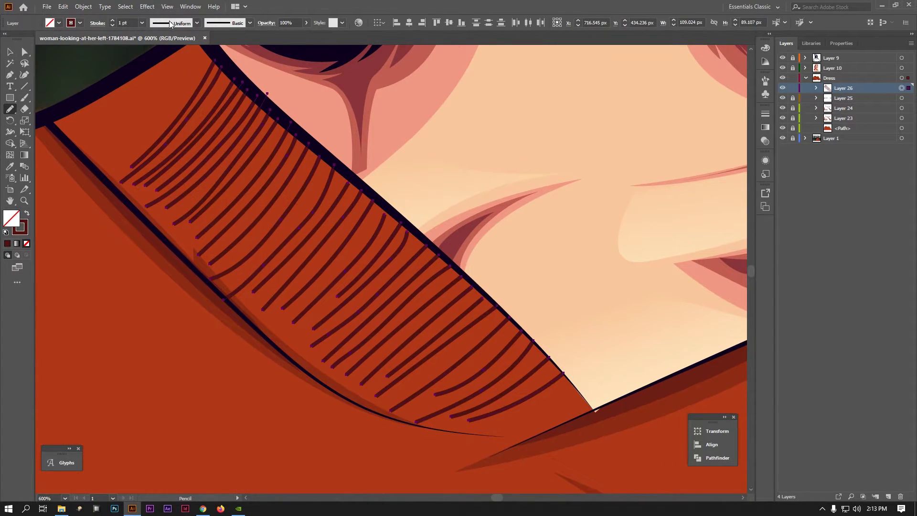
key("ctrl+a")
key("ctrl+shift+a")
scroll(383, 230, "down", 6, "alt")
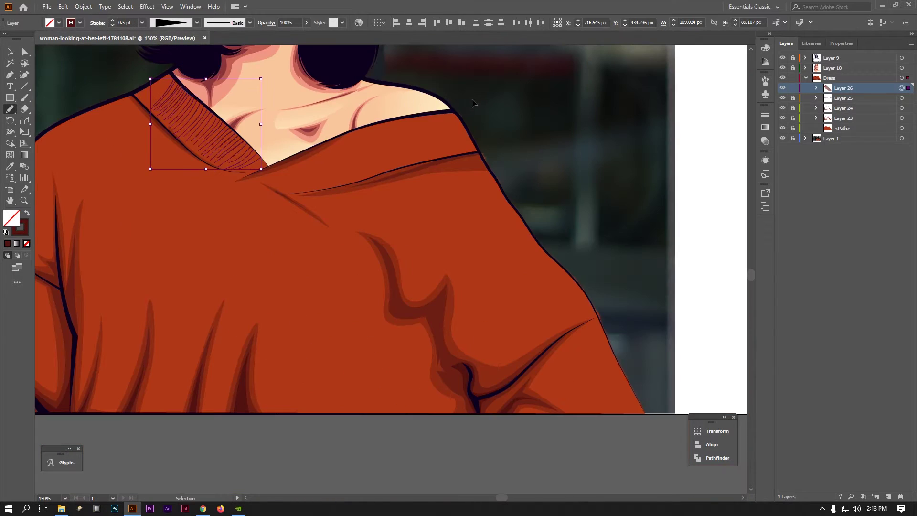
scroll(328, 246, "up", 4, "alt")
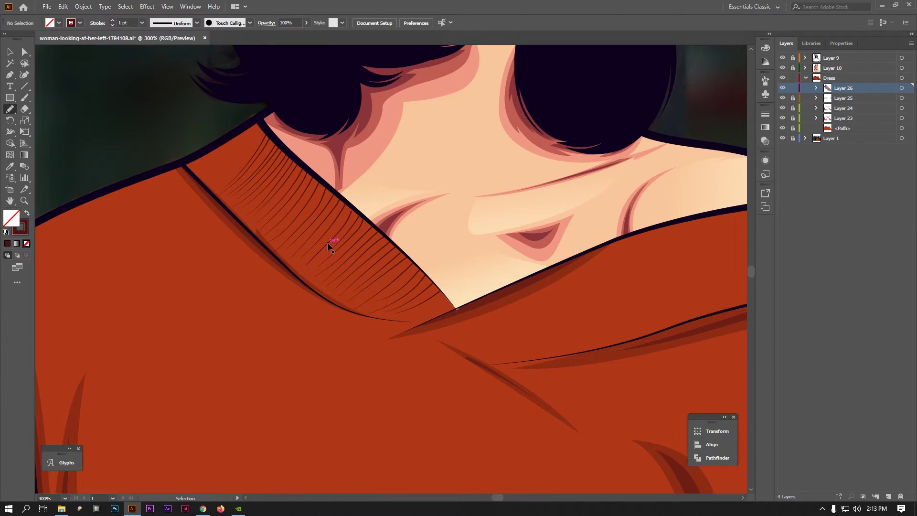
- Target Layer 26's ribbing strokes and set their stroke colour to rust #BE2B14
left_click(902, 89)
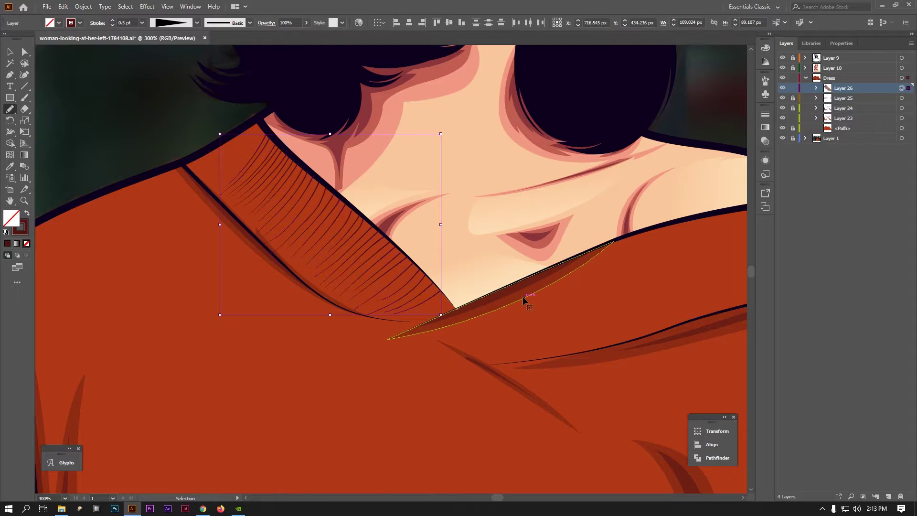
key("ctrl+shift+a")
left_click(843, 118)
left_click(900, 88)
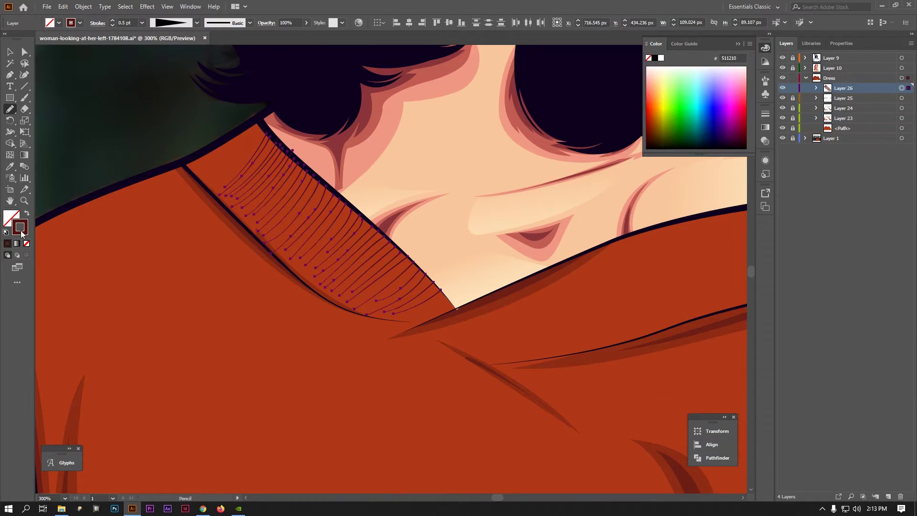
key("shift+x")
key("ctrl+1")
scroll(164, 165, "up", 3)
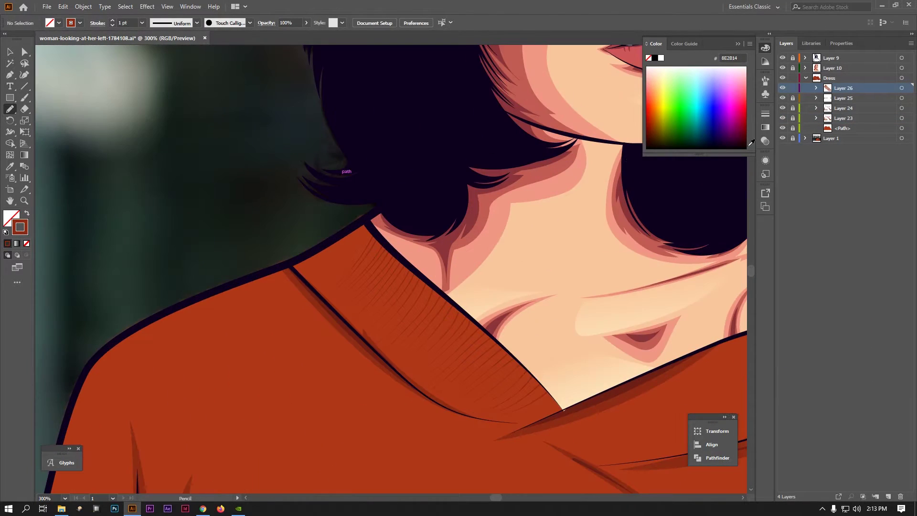
- Thicken all of Layer 26's collar strokes to 1 pt
key("ctrl+a")
left_click(113, 21)
key("ctrl+shift+a")
key("ctrl+1")
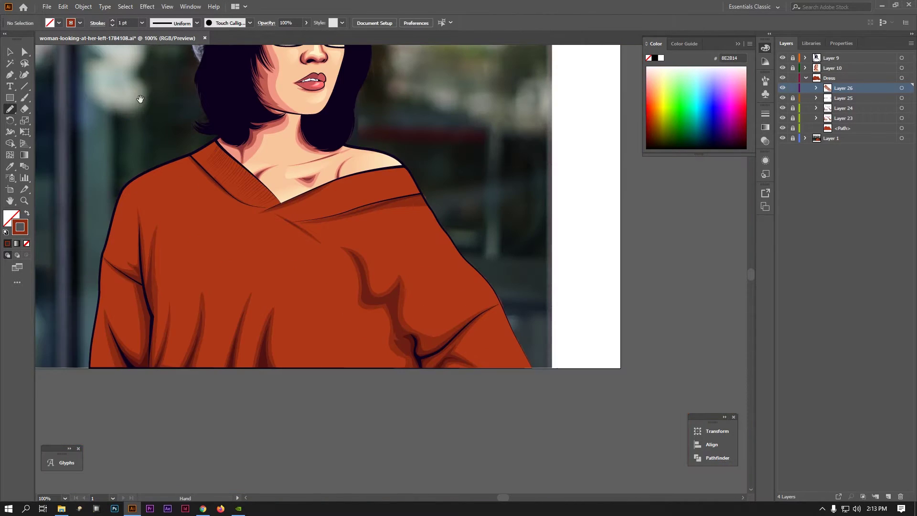
scroll(225, 167, "up", 3)
scroll(225, 168, "up", 3)
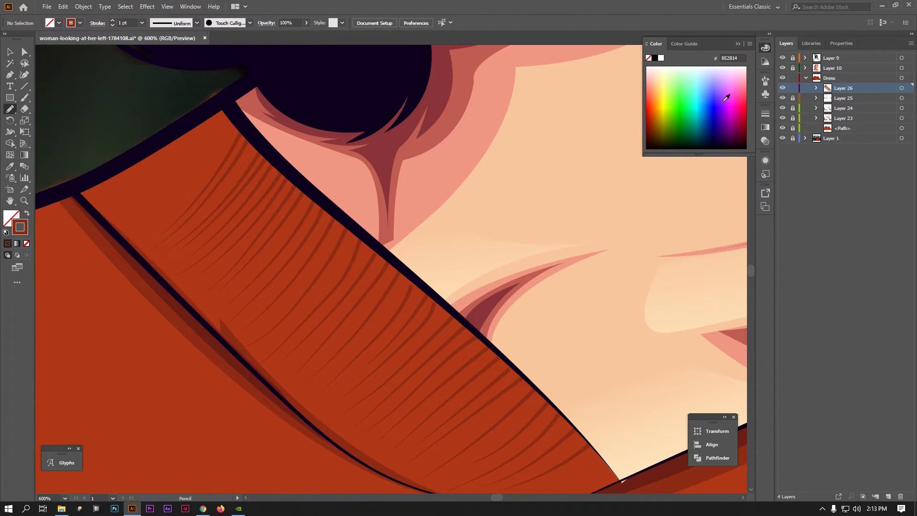
- Redraw a selected rib stroke more smoothly with the Pencil and reshape it along the collar
left_click(351, 271)
key("n")
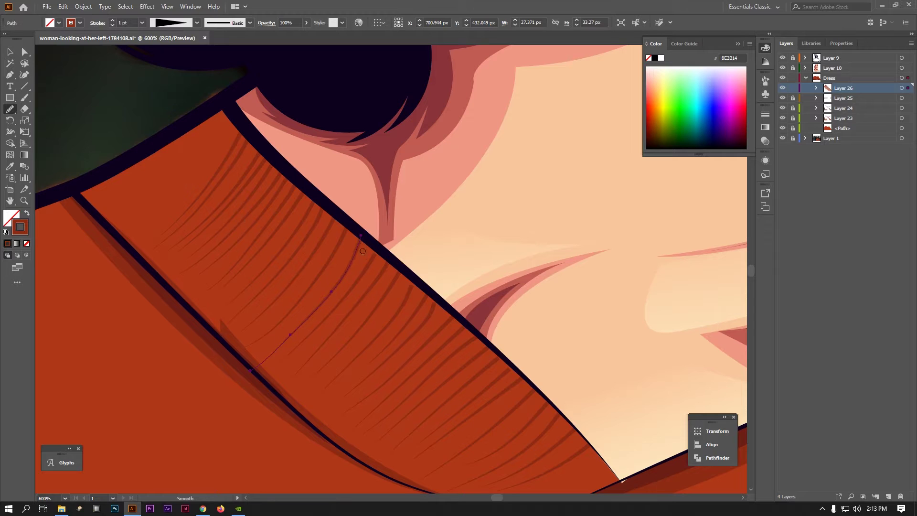
left_click_drag(279, 363, 375, 253)
scroll(329, 344, "up", 2)
scroll(415, 254, "down", 2)
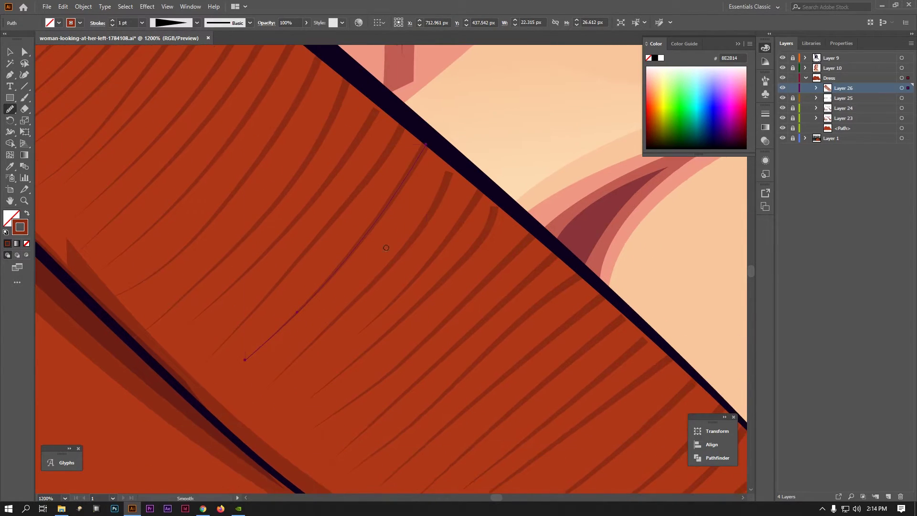
left_click_drag(484, 232, 481, 234)
left_click_drag(411, 310, 230, 211)
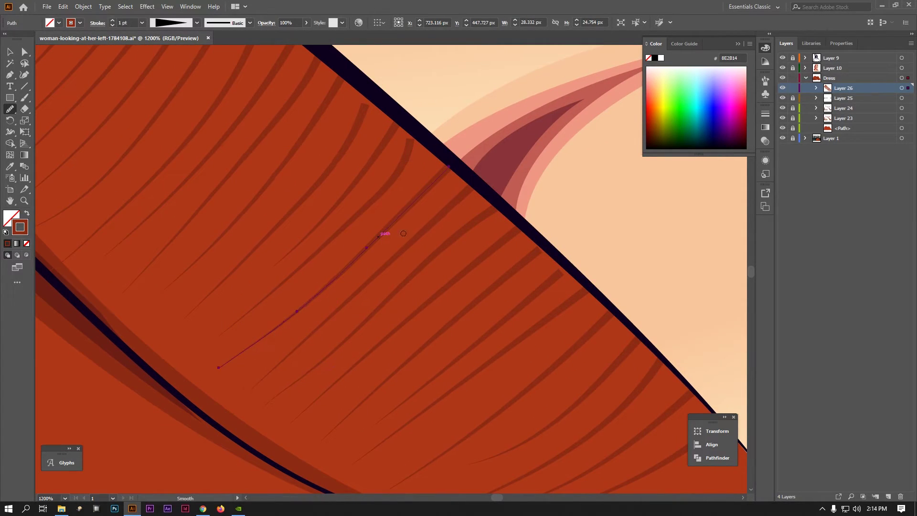
- Stretch another ribbing stroke longer, then zoom out to view the whole sweater
scroll(287, 201, "up", 5)
scroll(286, 201, "left", 5)
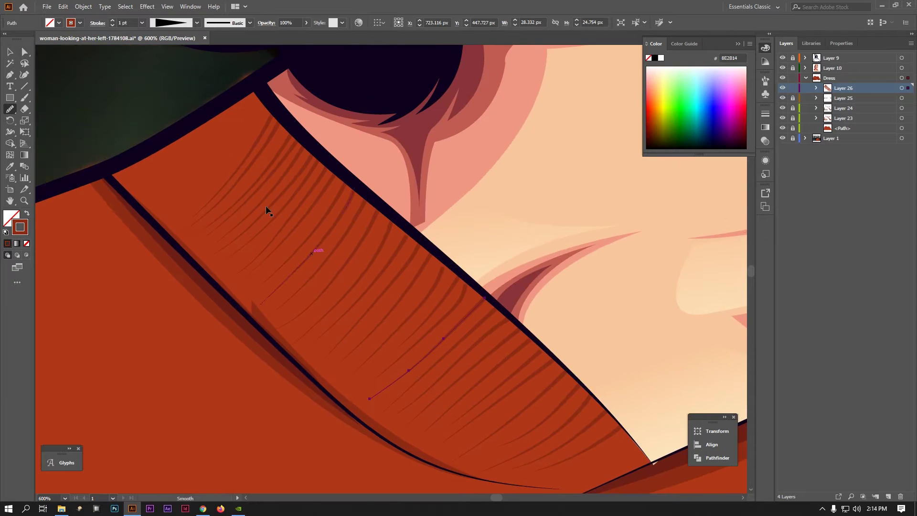
left_click(252, 139)
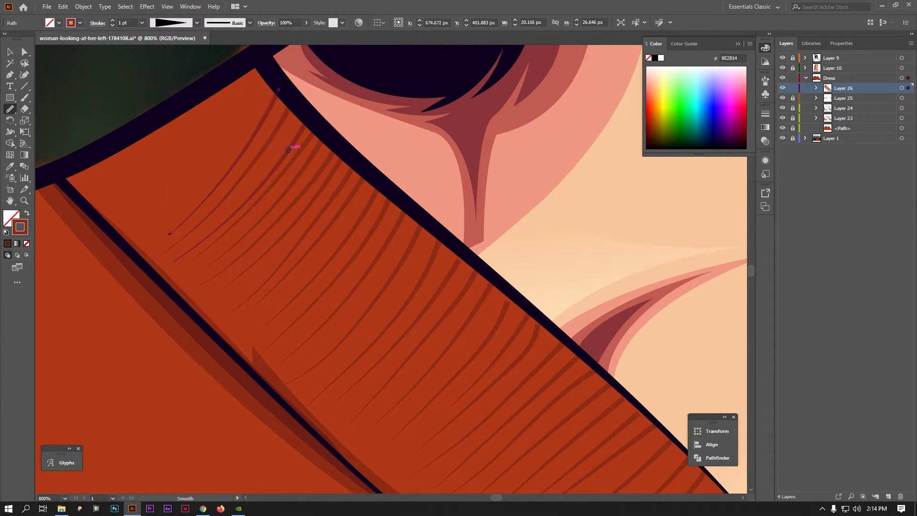
mouse_move(288, 142)
left_mouse_down()
mouse_move(319, 184)
mouse_move(276, 262)
left_mouse_up()
key("ctrl+minus")
key("ctrl+minus")
key("ctrl+minus")
key("ctrl+plus")
key("ctrl+minus")
key("ctrl+minus")
key("ctrl+minus")
key("ctrl+minus")
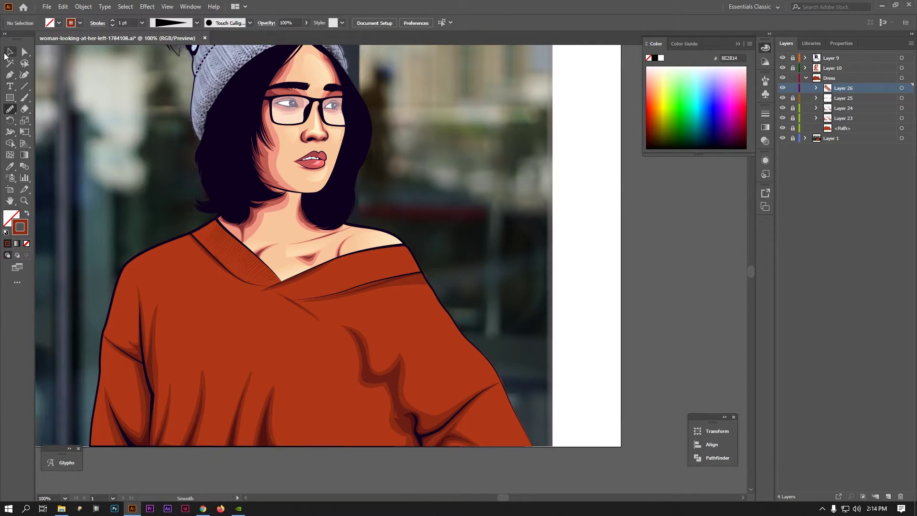
- Draw a neckline rib stroke and the first four ribbing lines down the right collar band
left_click_drag(277, 283, 203, 222)
key("ctrl+minus")
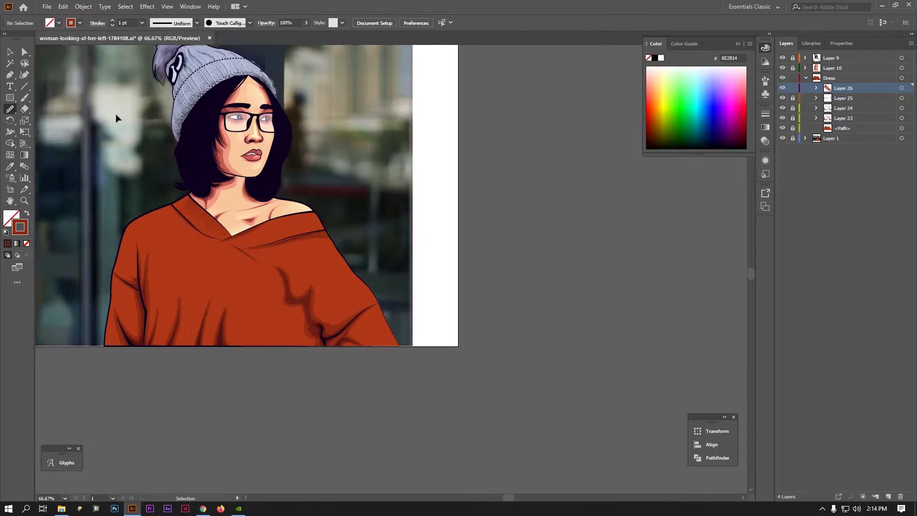
key("ctrl+plus")
scroll(313, 305, "up", 2)
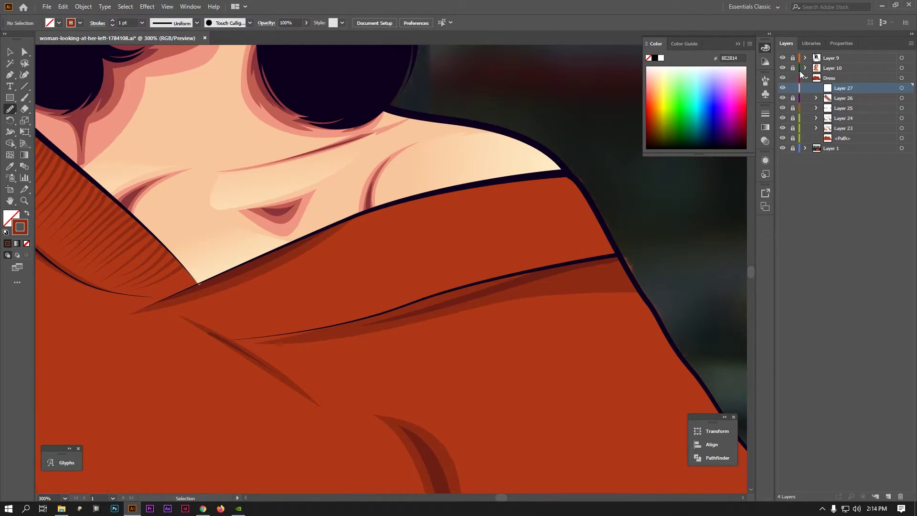
left_click_drag(553, 177, 580, 256)
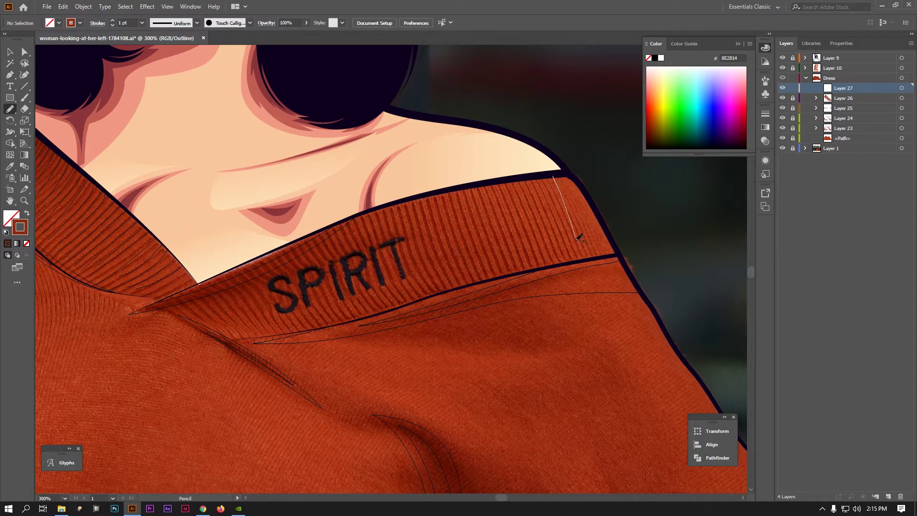
left_click_drag(540, 176, 566, 258)
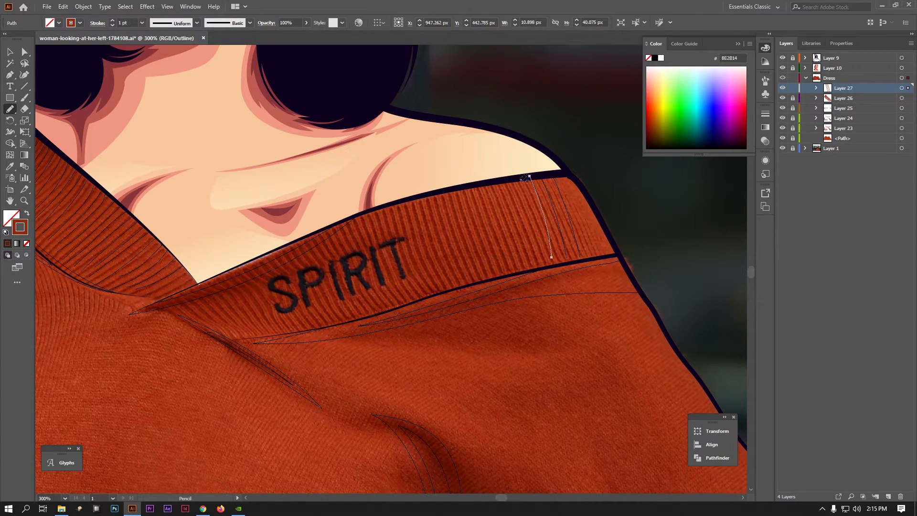
left_click_drag(531, 176, 551, 255)
left_click_drag(517, 178, 537, 260)
- Continue the row with six more ribbing lines leftward across the collar band
left_click_drag(482, 184, 514, 267)
left_click_drag(473, 185, 501, 262)
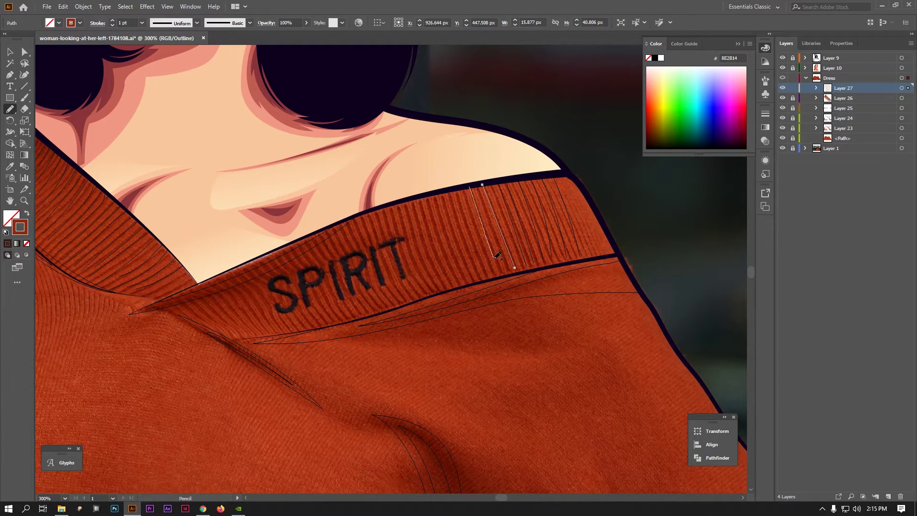
left_click_drag(457, 187, 478, 272)
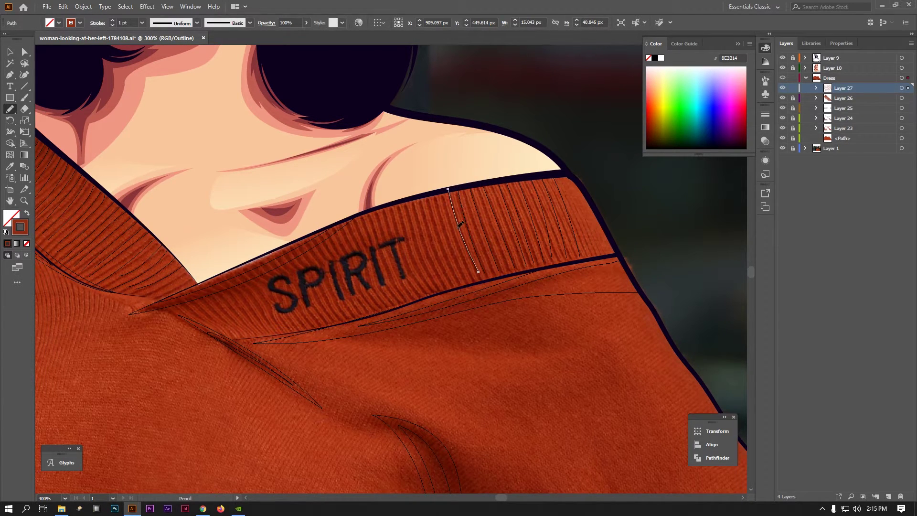
left_click_drag(422, 195, 446, 278)
mouse_move(412, 197)
left_mouse_down()
mouse_move(438, 275)
mouse_move(425, 288)
mouse_move(396, 217)
left_mouse_up()
left_click_drag(422, 288, 424, 289)
- Add three ribbing strokes on the collar near the V-neck, then review the shoulders
left_click_drag(221, 325, 241, 332)
left_click_drag(206, 278, 255, 333)
left_click_drag(234, 267, 275, 323)
key("ctrl+minus")
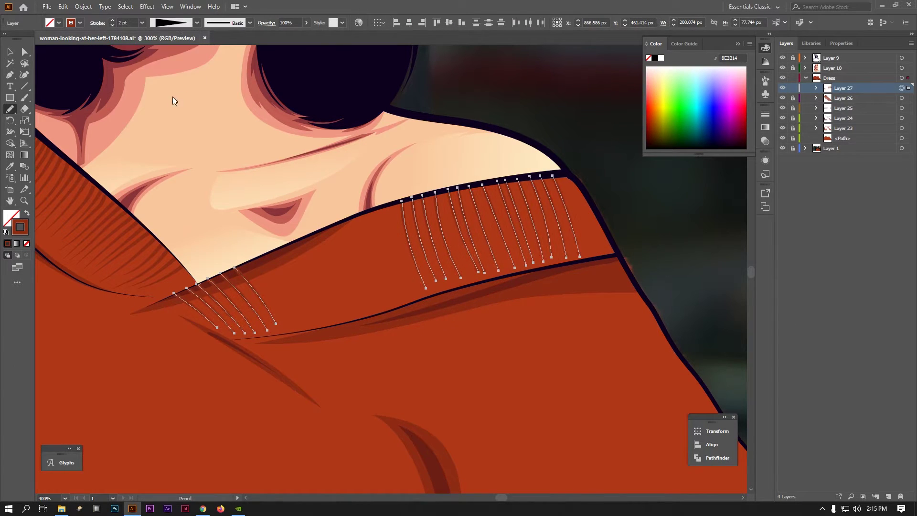
key("ctrl+shift+a")
key("ctrl+y")
key("ctrl+0")
key("ctrl+plus")
key("ctrl+plus")
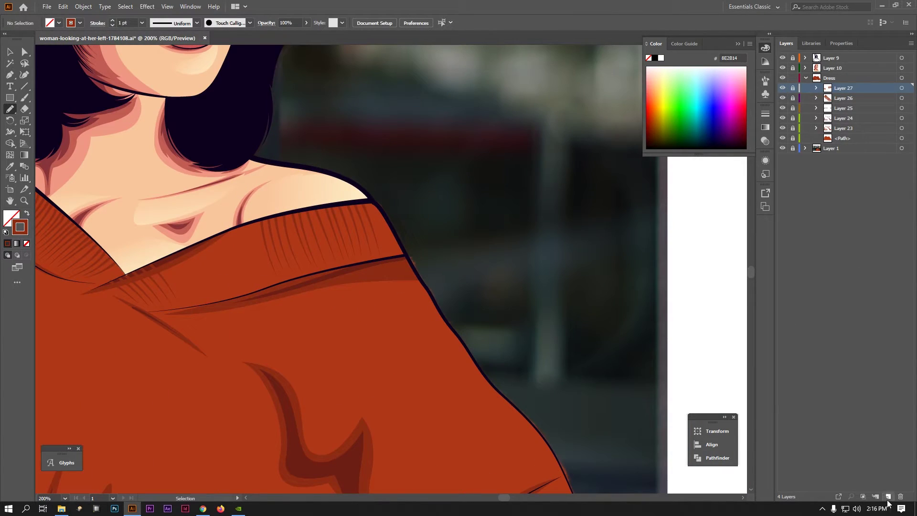
- Create a new sublayer in Dress and type 'SPIRIT' on the collar
left_click(887, 496)
left_click(782, 78, "ctrl")
key("t")
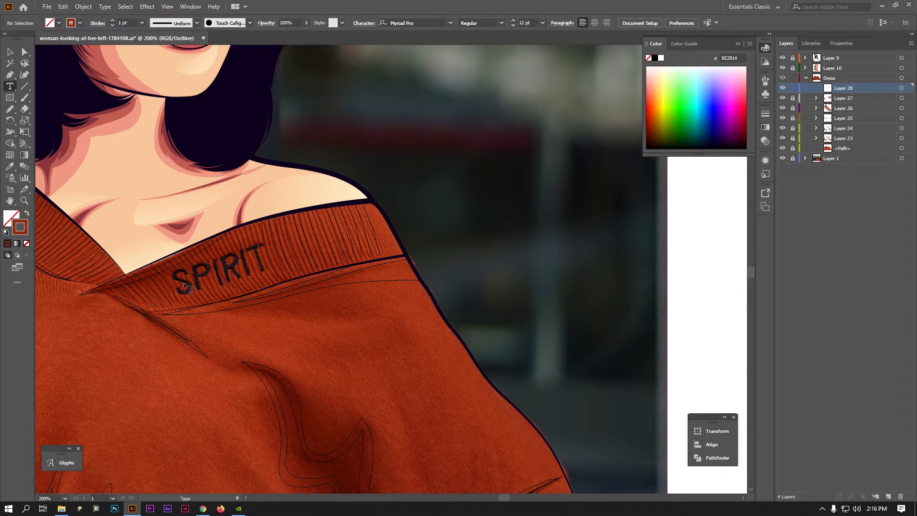
left_click(185, 282)
type("SPIRI")
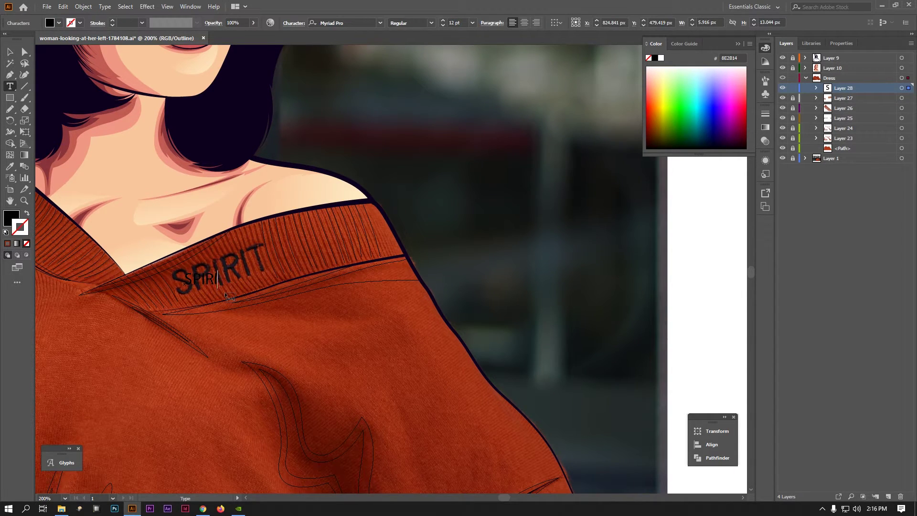
type("T")
key("Escape")
- Set SPIRIT in Frutiger LT 87 Extra Black Condensed, rotated and enlarged to match the collar
left_click(380, 23)
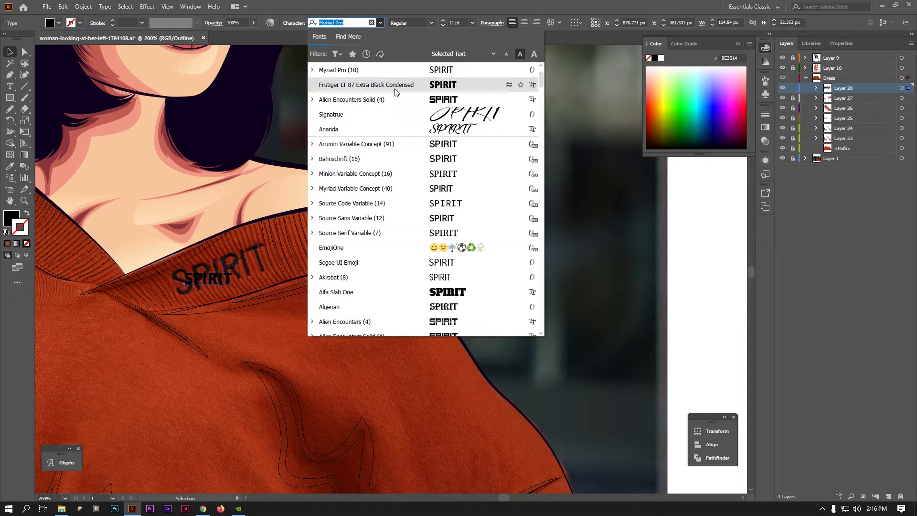
left_click(366, 84)
key("ctrl+plus")
key("ctrl+plus")
mouse_move(260, 279)
left_mouse_down()
mouse_move(253, 248)
mouse_move(329, 224)
left_mouse_up()
left_click_drag(260, 287, 337, 282)
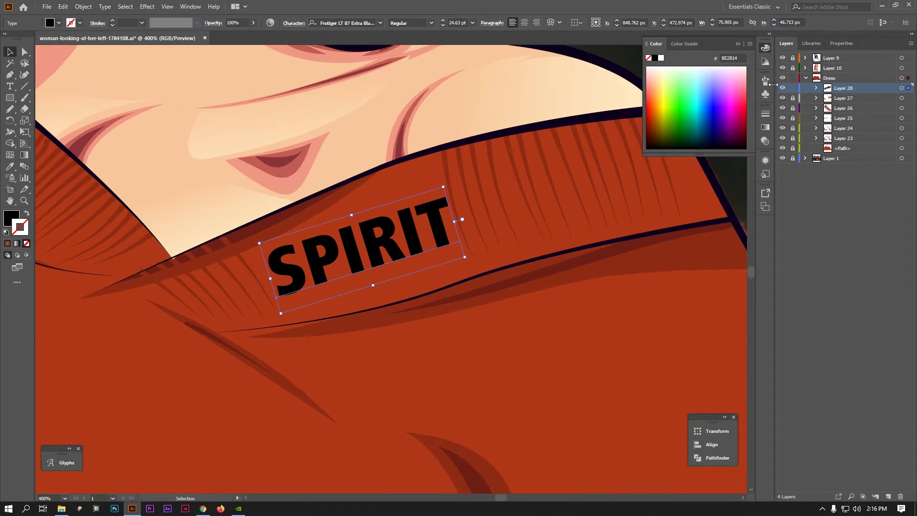
- Try the Alien Encounters font on SPIRIT and compare it with the photo's lettering
left_click(390, 23)
left_click(388, 79)
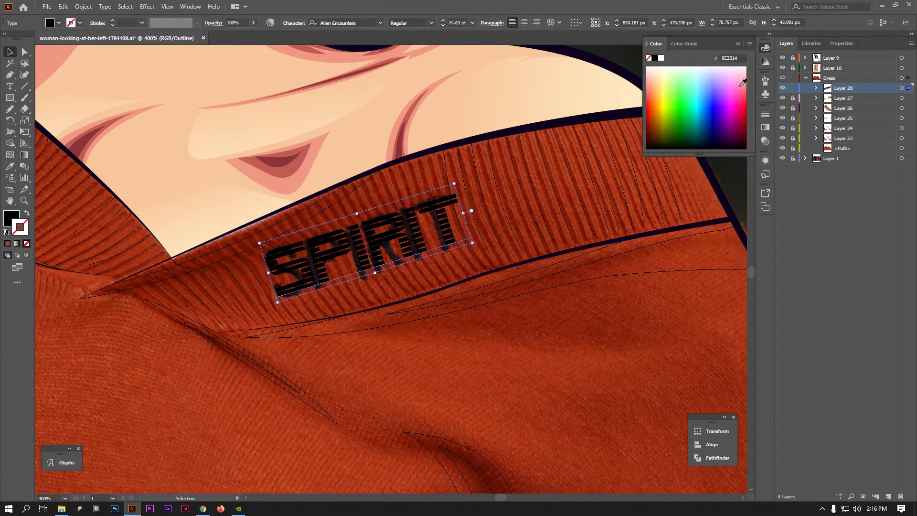
key("ctrl+y")
key("ctrl+minus")
key("ctrl+minus")
key("ctrl+minus")
key("ctrl+plus")
key("ctrl+plus")
key("ctrl+plus")
key("ctrl+y")
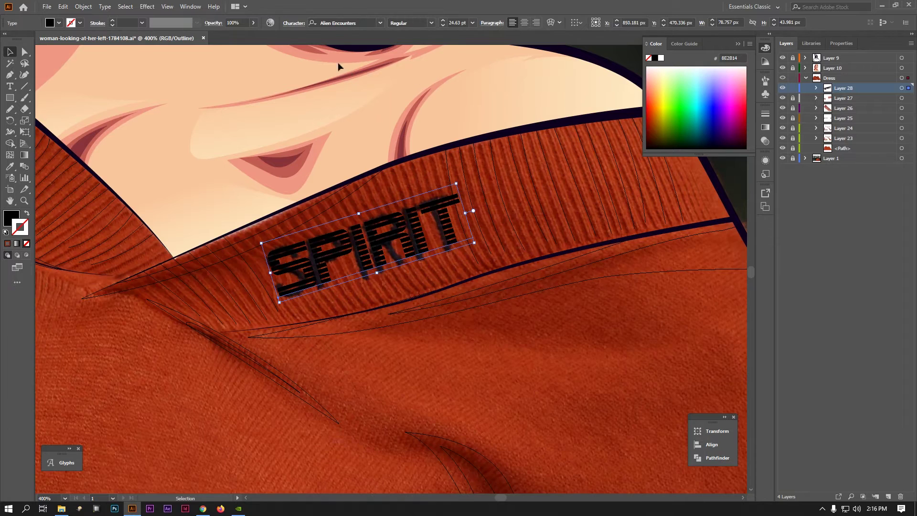
- Try Alien Encounters Solid, then switch SPIRIT to Bebas and resize it to the collar
left_click(381, 23)
left_click(372, 158)
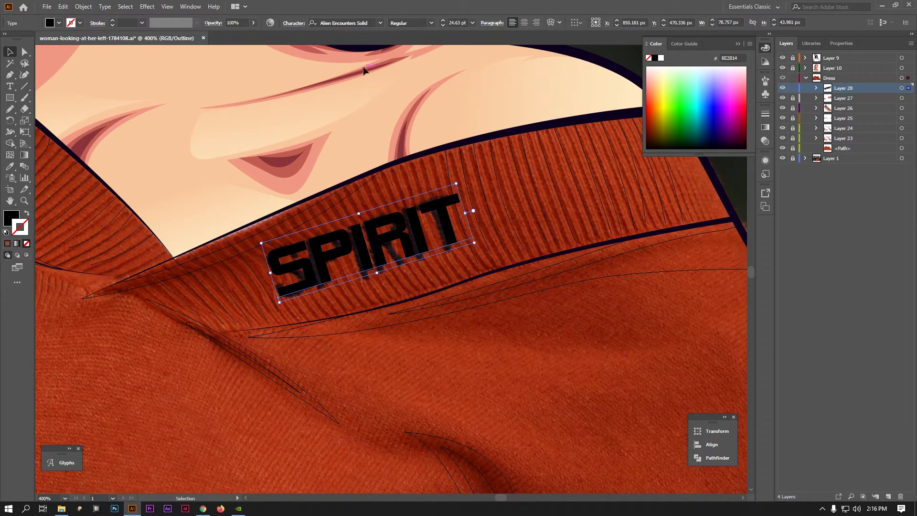
scroll(371, 213, "down", 4)
scroll(371, 213, "down", 5)
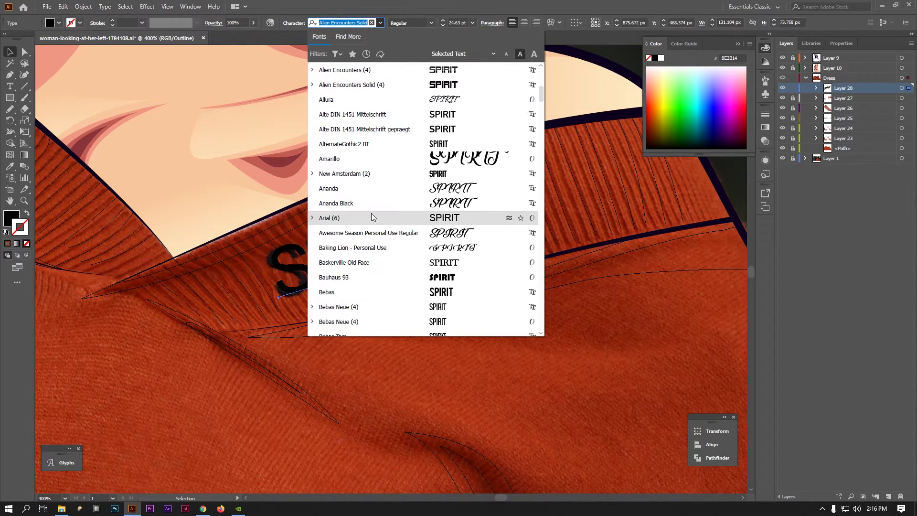
scroll(371, 216, "down", 2)
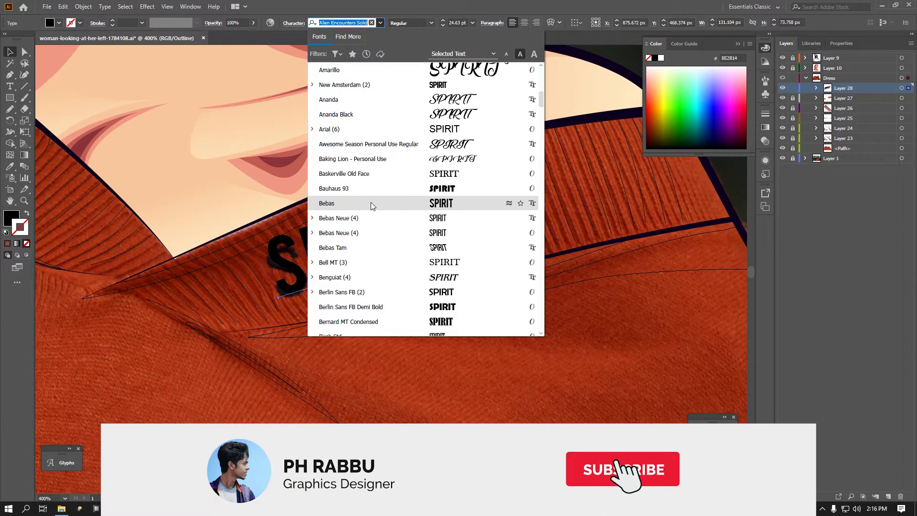
left_click(370, 203)
left_click_drag(432, 191, 423, 196)
- Stretch SPIRIT wider along the collar and fine-tune its size
left_click_drag(430, 228, 457, 220)
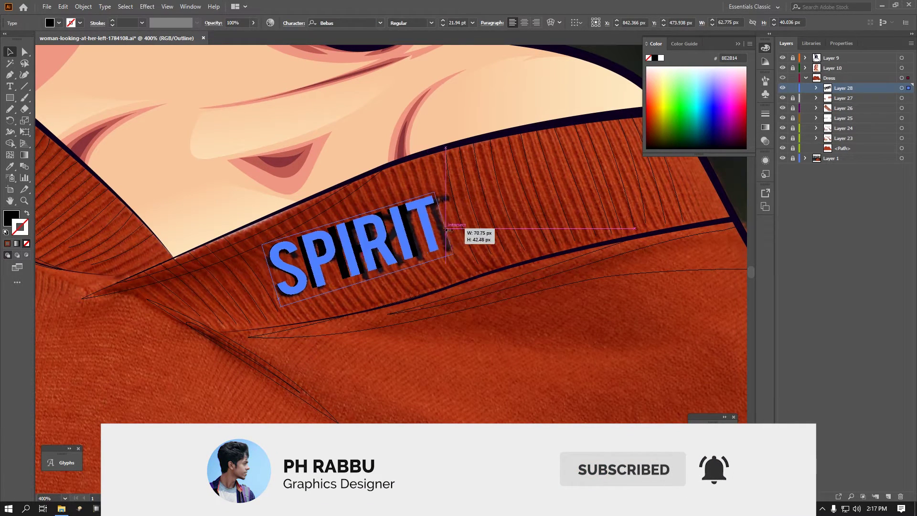
left_click_drag(353, 216, 368, 219)
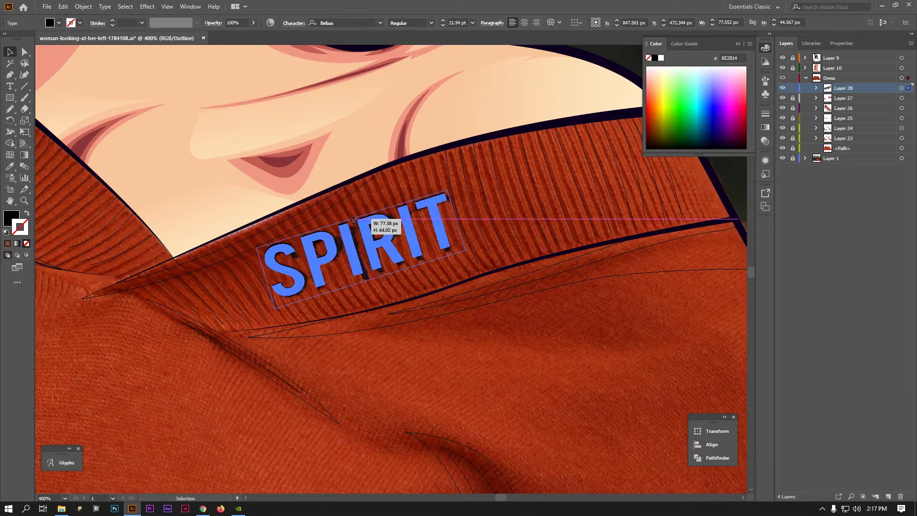
left_click_drag(373, 278, 377, 286)
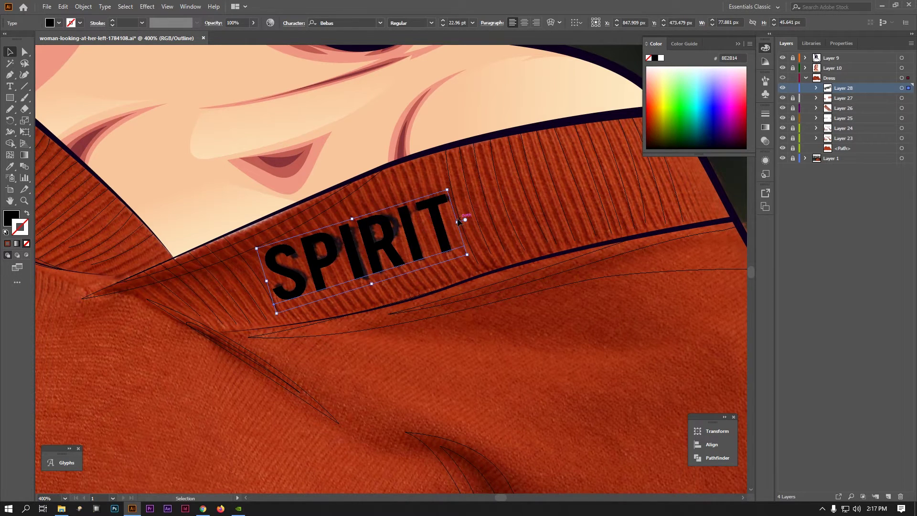
key("ctrl+y")
key("ctrl+0")
- Adjust SPIRIT's size and width so it sits on the collar band
left_click(554, 190)
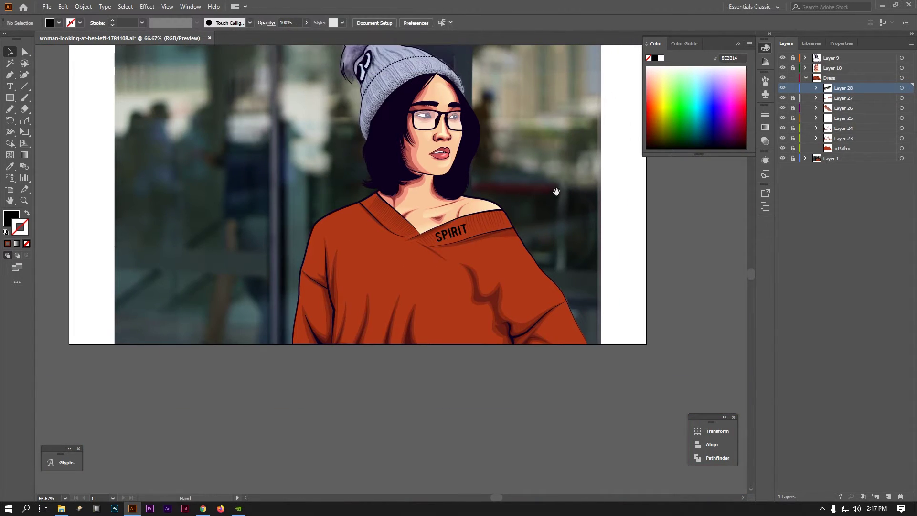
scroll(433, 250, "up", 5)
left_click(433, 250)
mouse_move(433, 249)
left_mouse_down()
mouse_move(425, 249)
mouse_move(437, 262)
left_mouse_up()
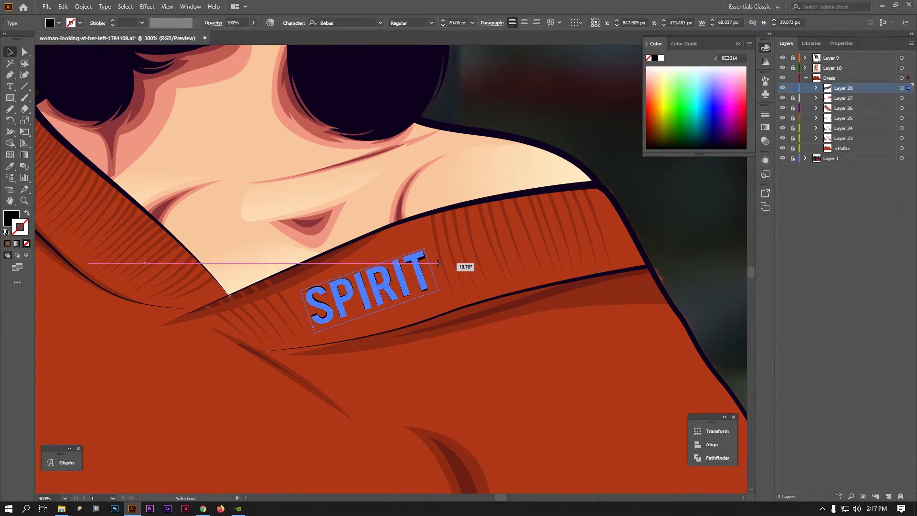
left_click_drag(364, 270, 387, 282)
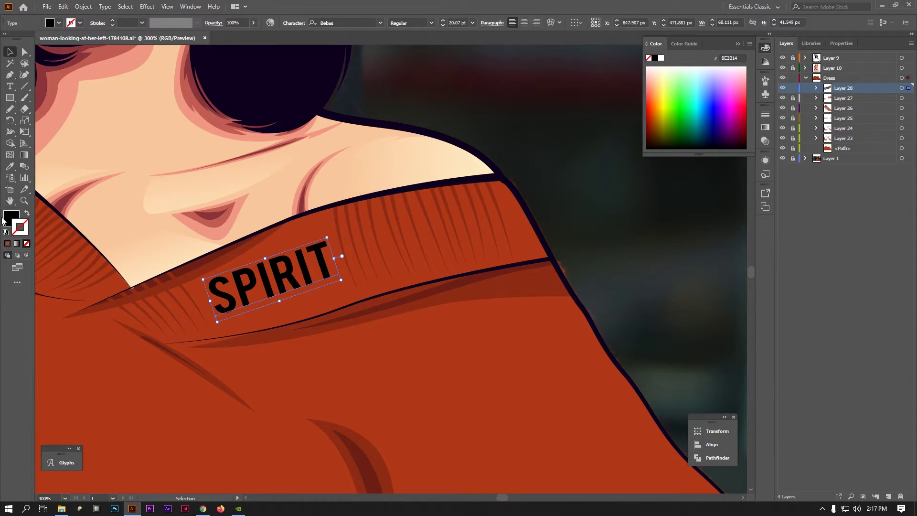
- Colour SPIRIT near-black 1c1c1c and compare with Layer 28 briefly hidden
double_click(11, 217)
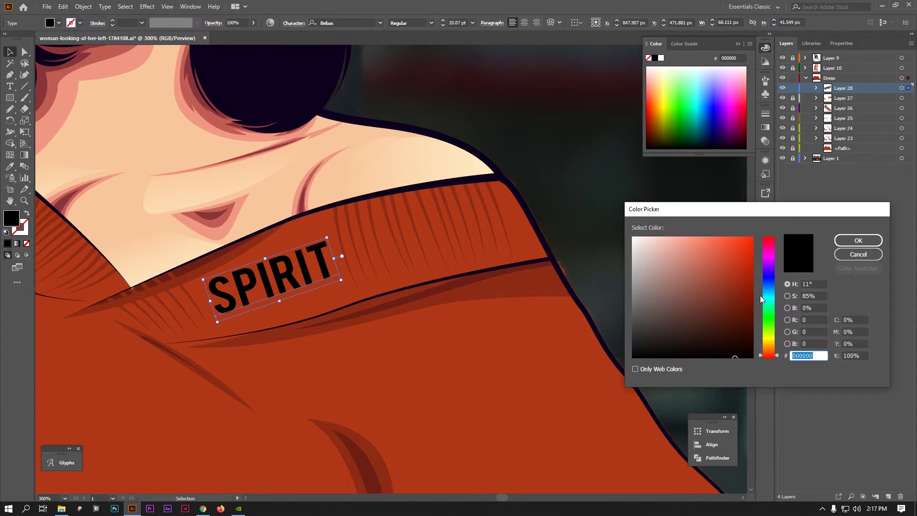
type("1c1c1c")
left_click(864, 213)
key("ctrl+shift+a")
key("ctrl+0")
left_click_drag(679, 273, 585, 281)
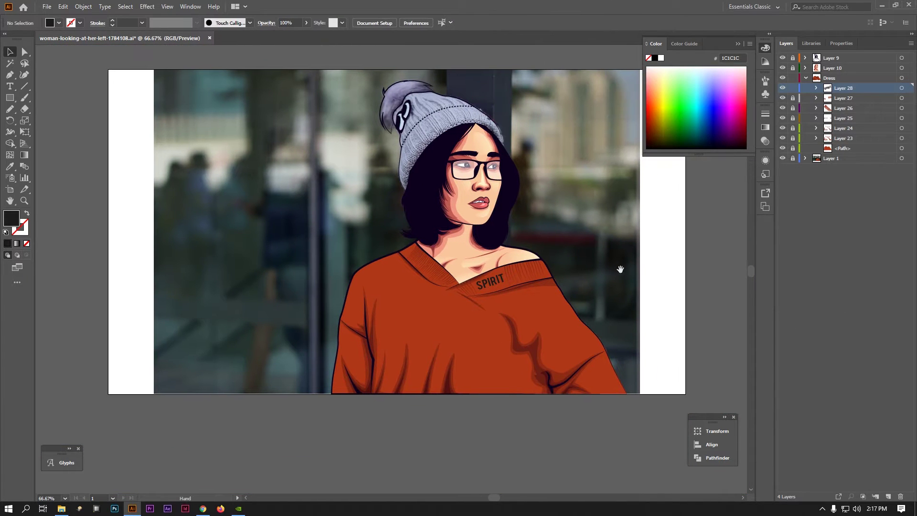
left_click_drag(623, 143, 586, 146)
left_click(783, 88)
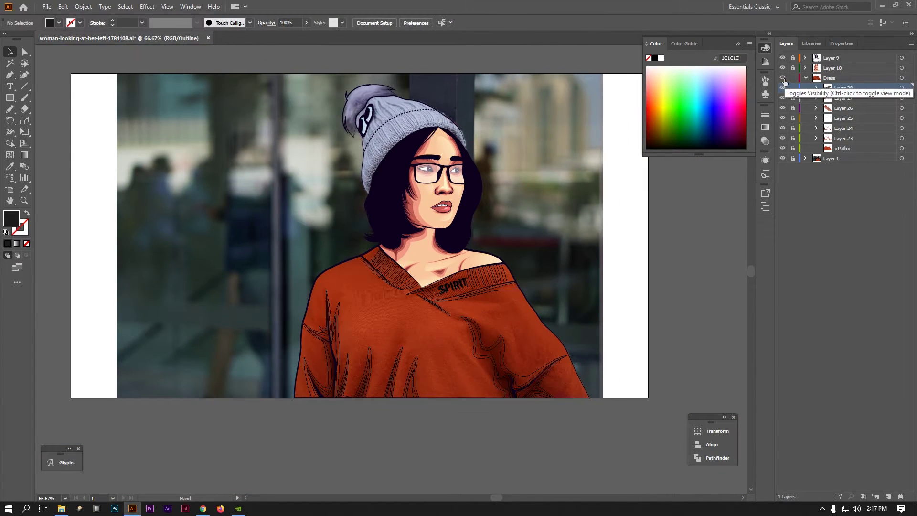
- Add a new layer and draw a closed highlight shape on the left sleeve
left_click(888, 497)
key("ctrl+y")
key("n")
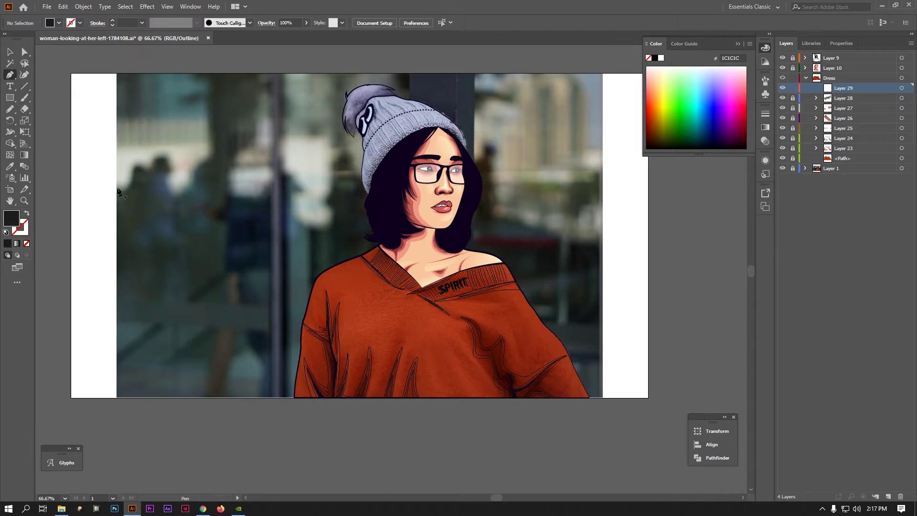
key("ctrl+plus")
key("ctrl+plus")
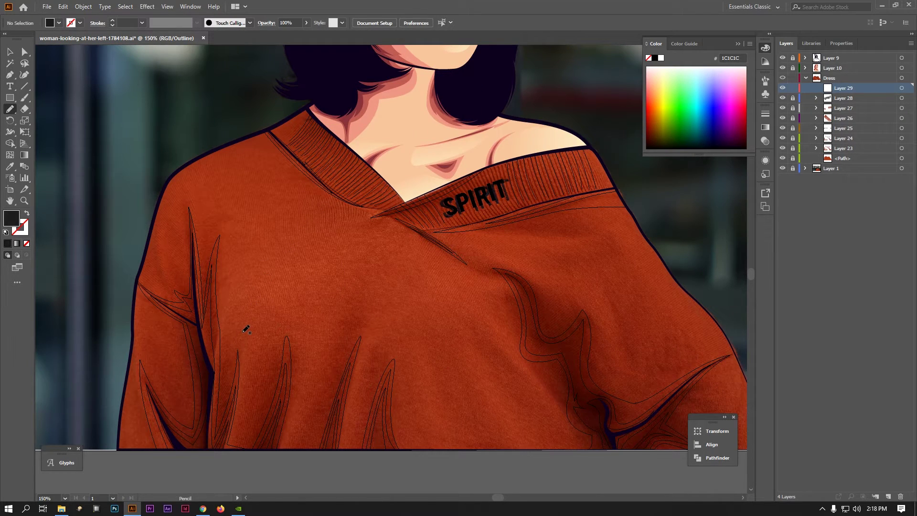
left_click_drag(210, 364, 222, 285)
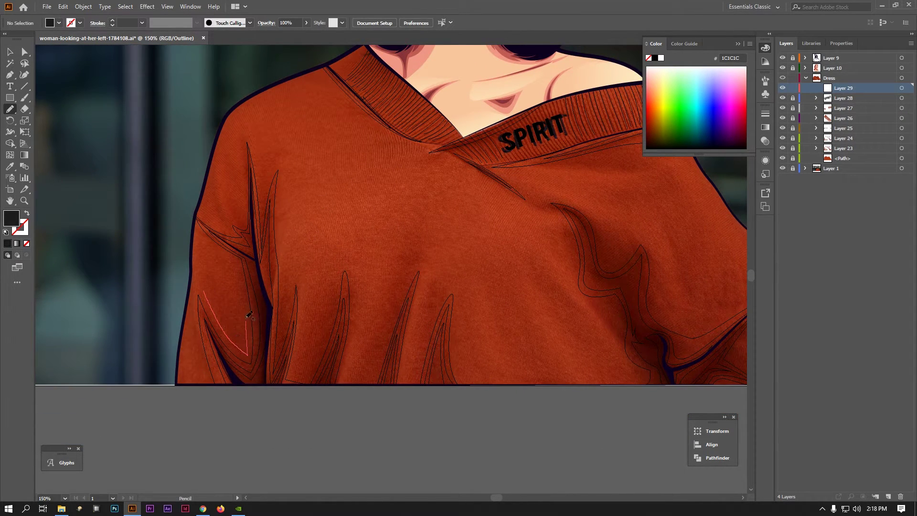
left_click_drag(204, 282, 247, 354)
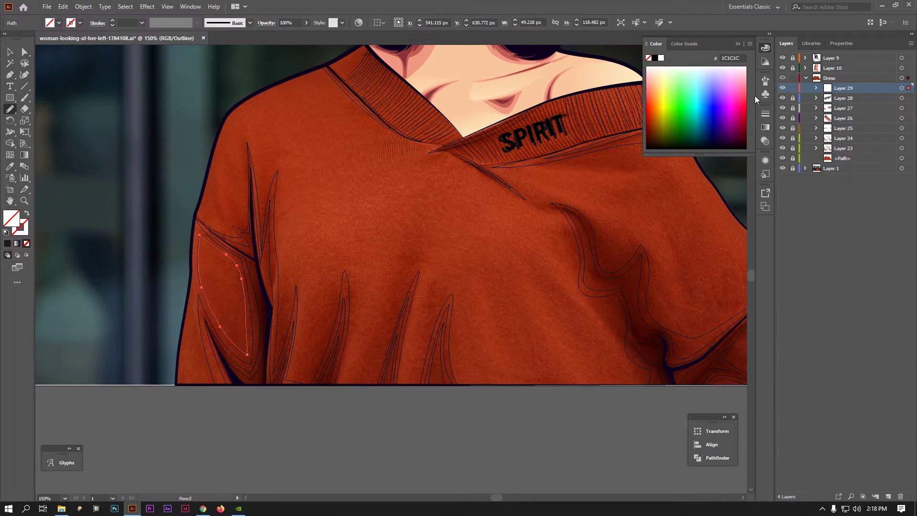
key("ctrl+y")
- Fill the sleeve shape with sampled sweater red C63D22, then give it a gradient fill
left_click(8, 243)
left_click(9, 166)
left_click(210, 267)
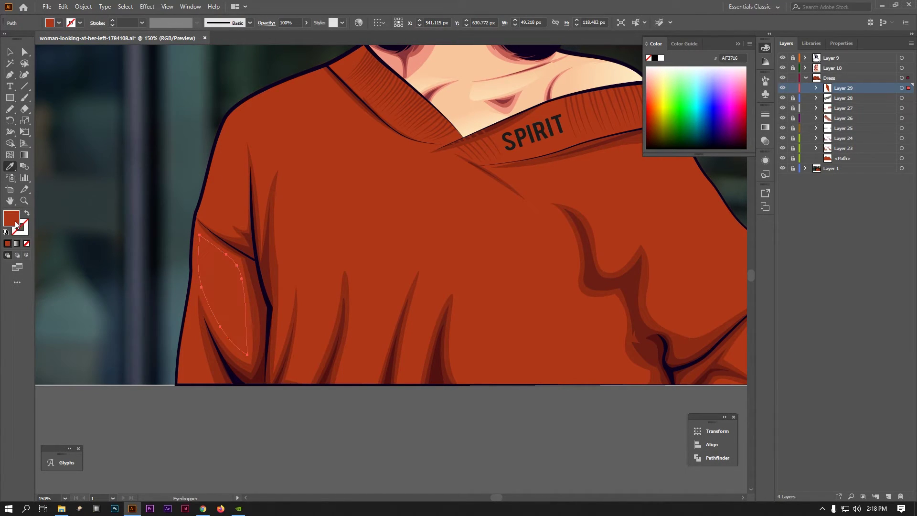
double_click(11, 218)
key("Return")
key("ctrl+minus")
key("ctrl+minus")
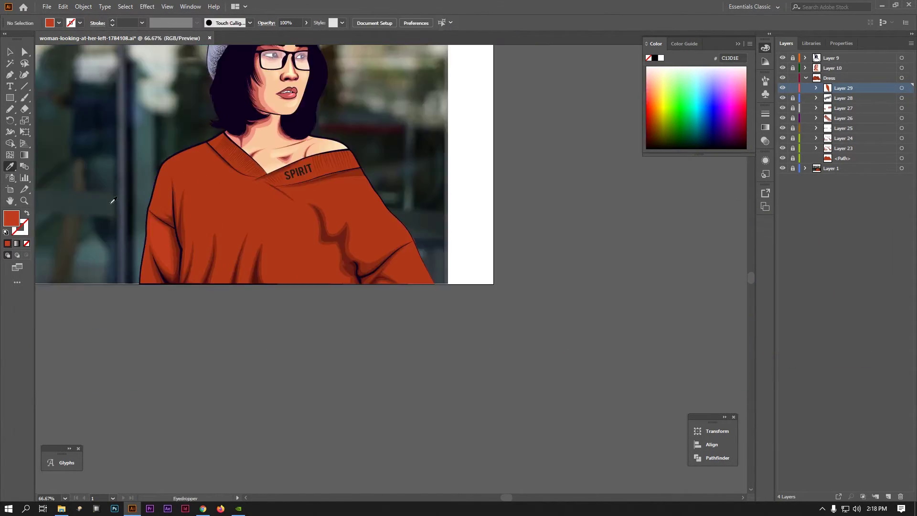
key("ctrl+plus")
left_click(731, 263)
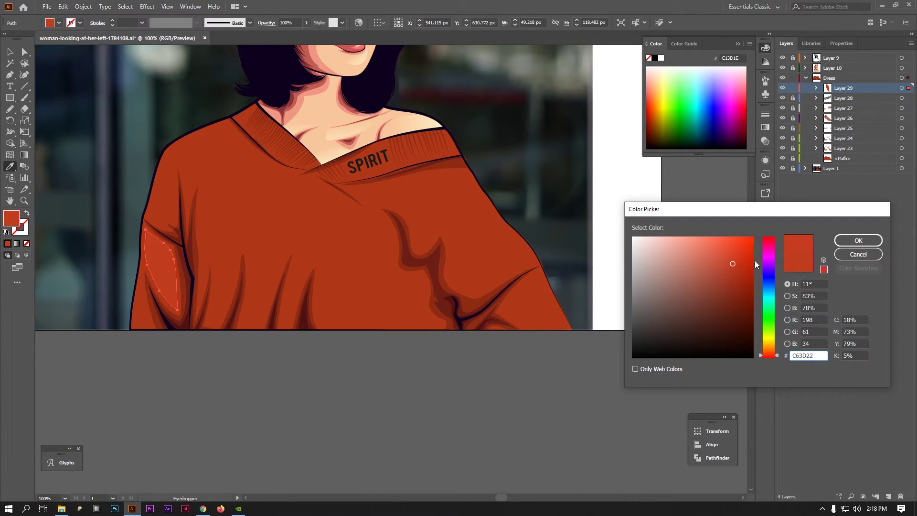
left_click(857, 240)
key("ctrl+plus")
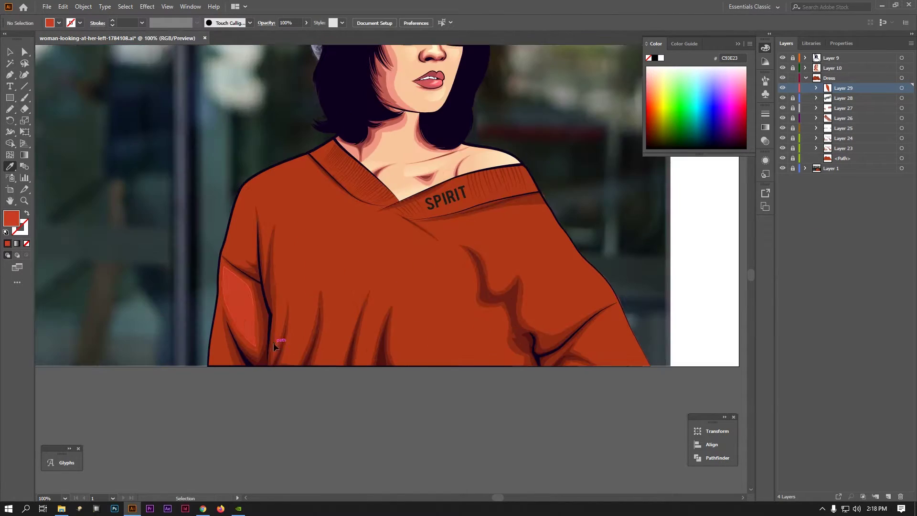
left_click(17, 243)
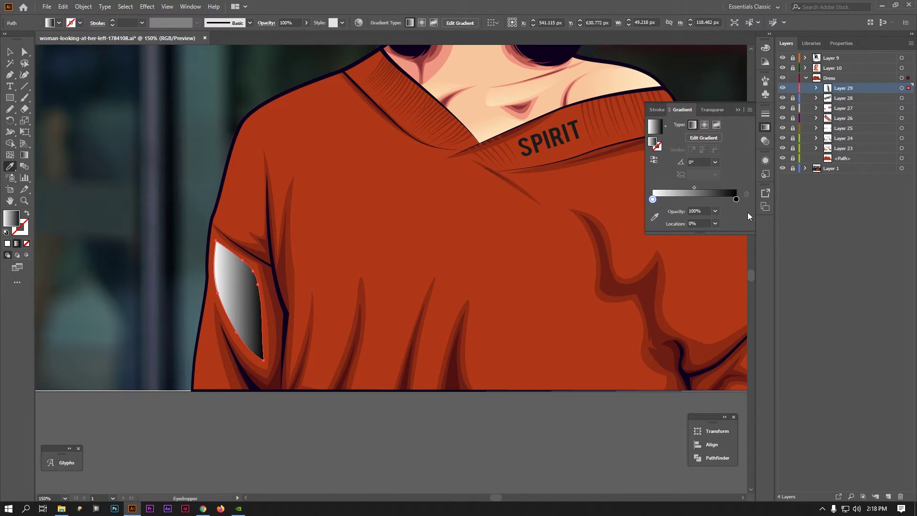
- Apply a gradient to the highlight and set one stop to red C93E23
key("ctrl+z")
double_click(11, 218)
key("Escape")
left_click(17, 243)
double_click(735, 199)
left_click(613, 232)
left_click(735, 209)
left_click(764, 222)
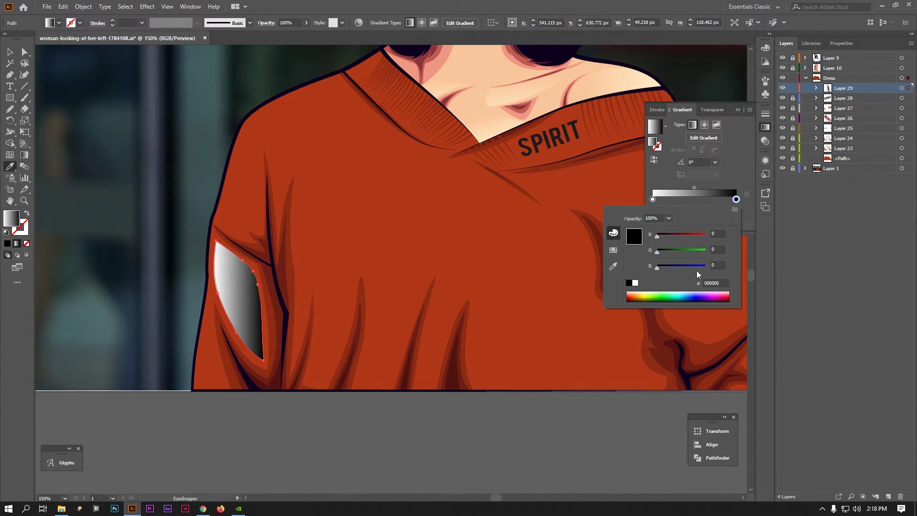
left_click(717, 282)
type("C93E23")
key("Return")
- Make the left stop the same red and angle the gradient upper-left to lower-right
double_click(652, 199)
left_click(613, 266)
left_click(504, 241)
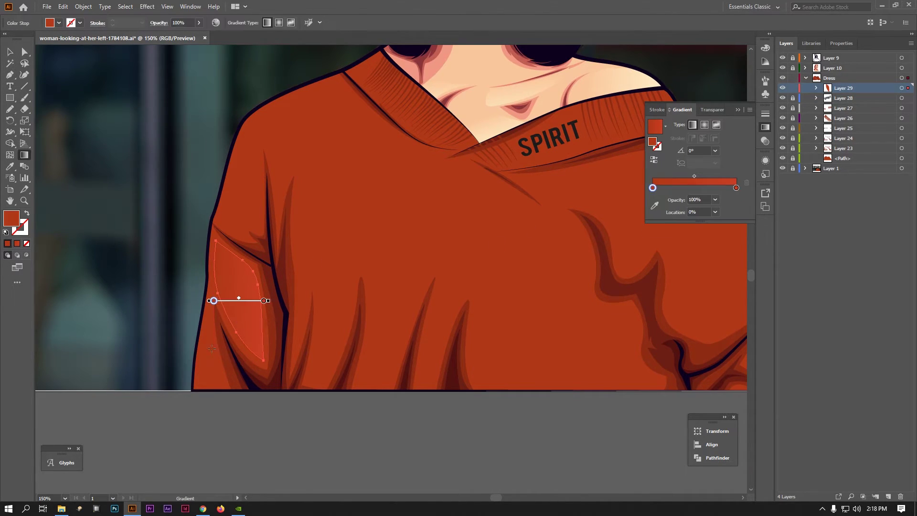
left_click_drag(194, 335, 273, 275)
left_click_drag(208, 267, 304, 361)
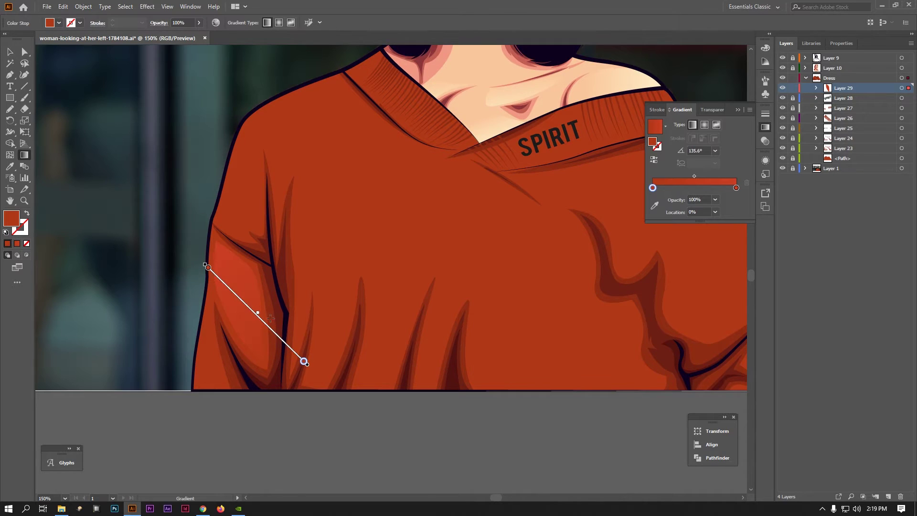
left_click(306, 437, "ctrl")
key("ctrl+0")
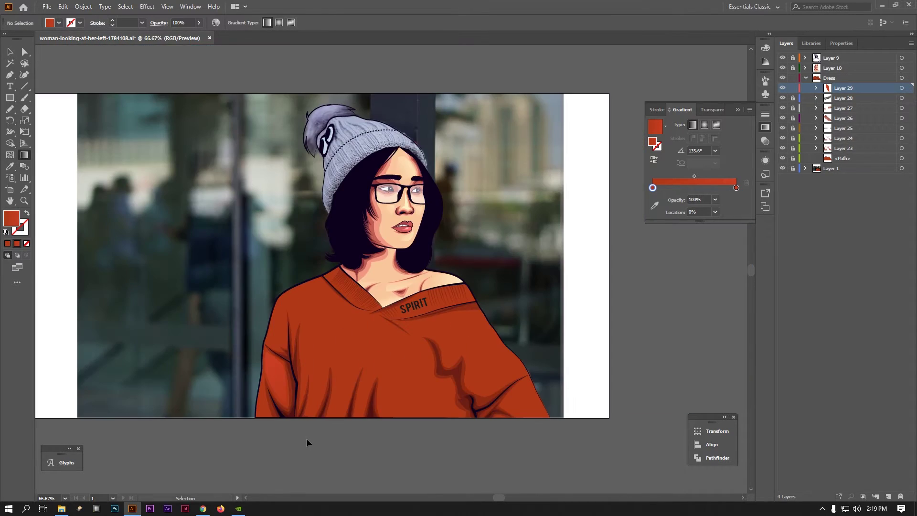
key("ctrl+equal")
key("ctrl+equal")
key("ctrl+equal")
- Move the left gradient stop to about 32% and lighten the right stop to orange C95723
left_click(247, 319)
double_click(736, 187)
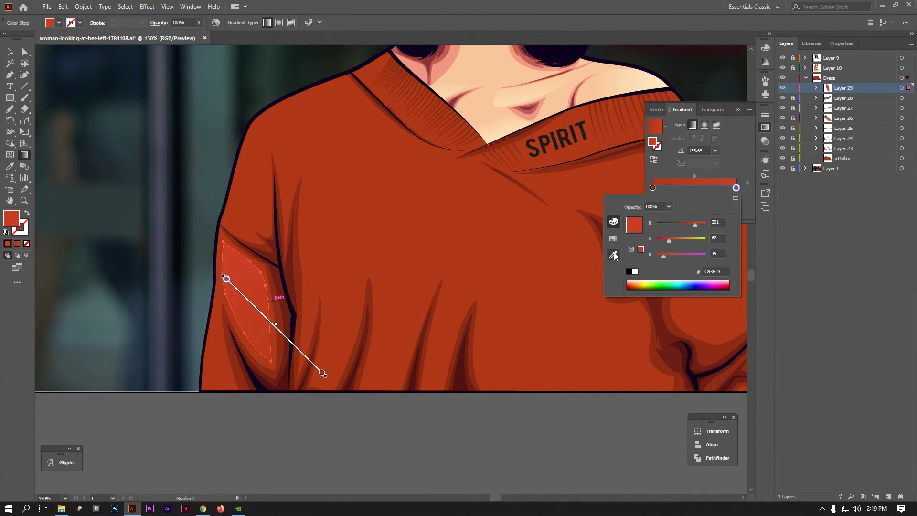
key("Escape")
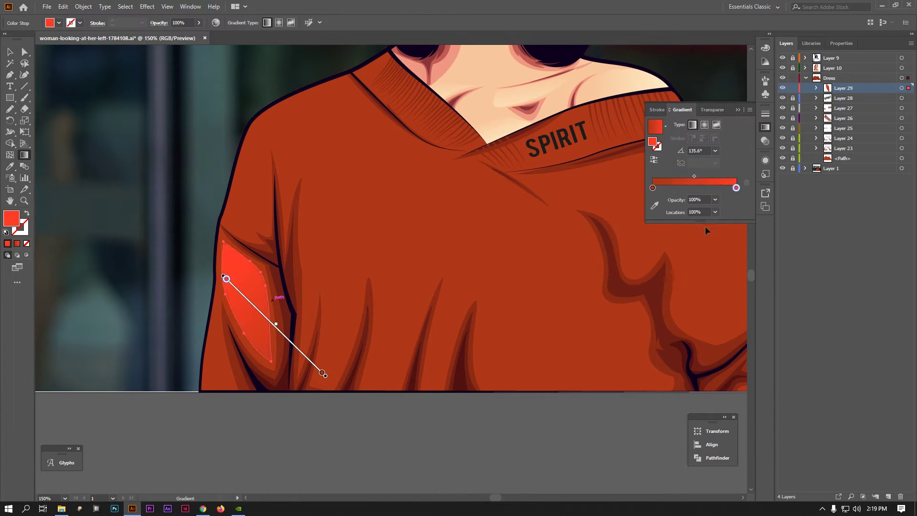
left_click_drag(652, 188, 679, 187)
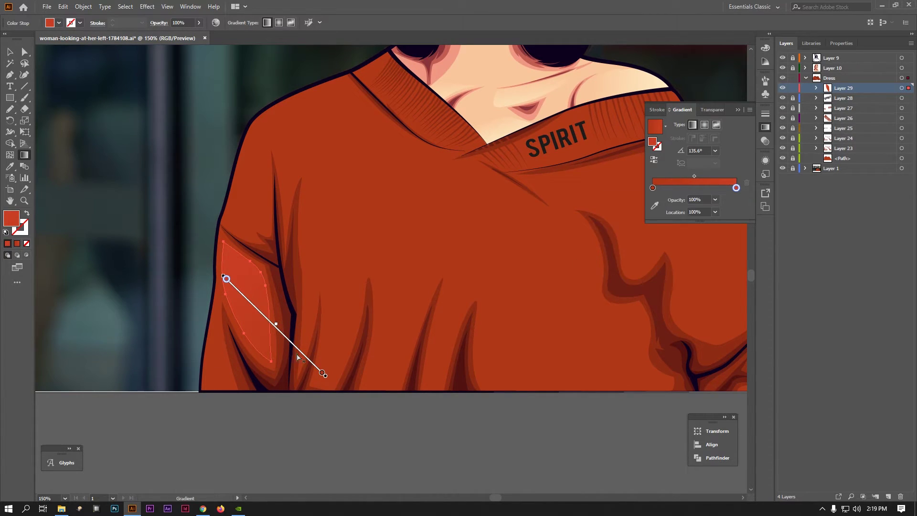
double_click(735, 187)
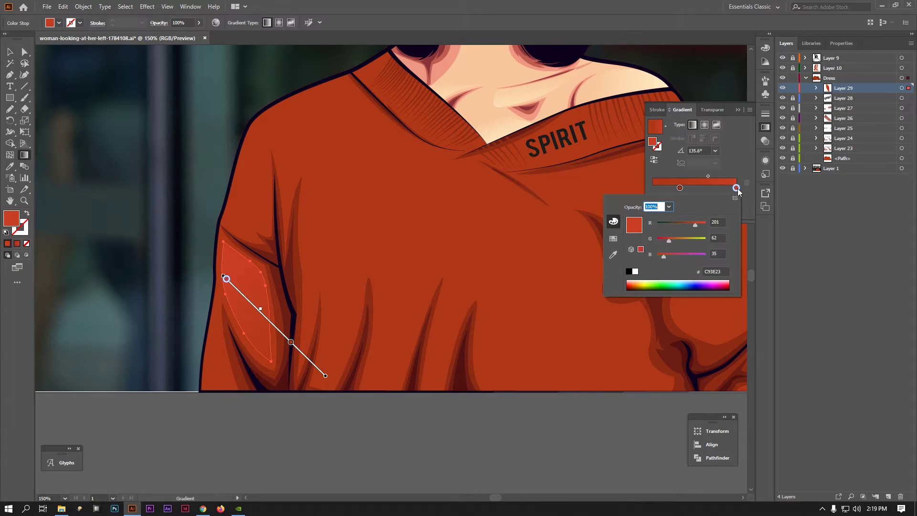
left_click_drag(669, 240, 673, 240)
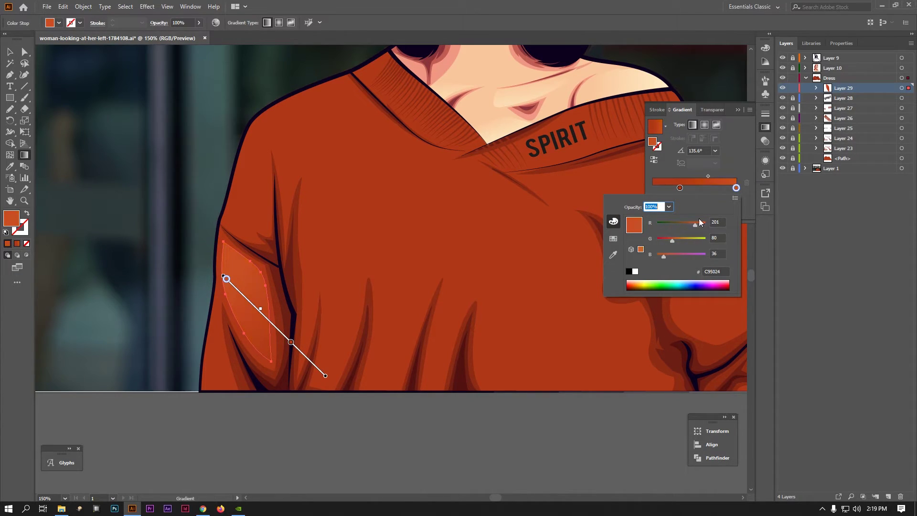
key("ctrl+shift+a")
- Shift the gradient stop to 40.32% and tilt the gradient angle to 138.6°
key("ctrl+minus")
key("ctrl+minus")
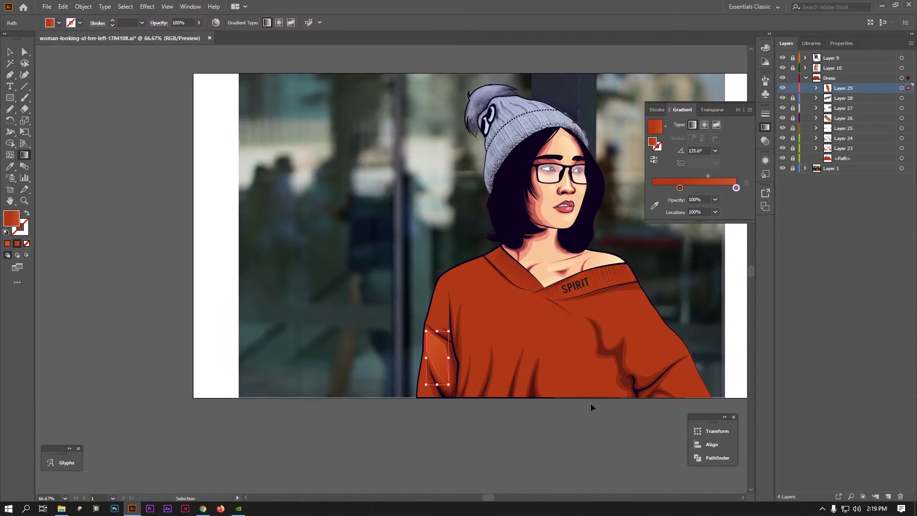
left_click_drag(590, 402, 457, 410)
scroll(359, 373, "up", 3)
left_click(242, 278)
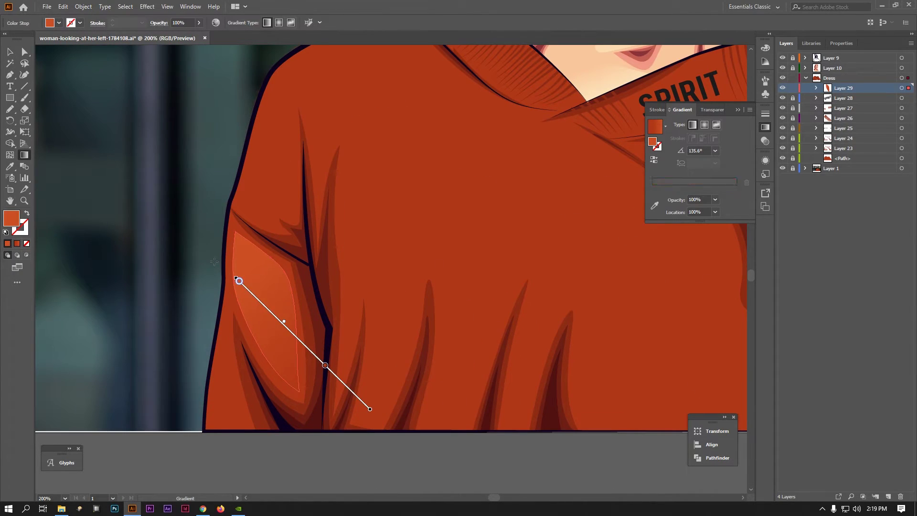
left_click_drag(325, 365, 316, 357)
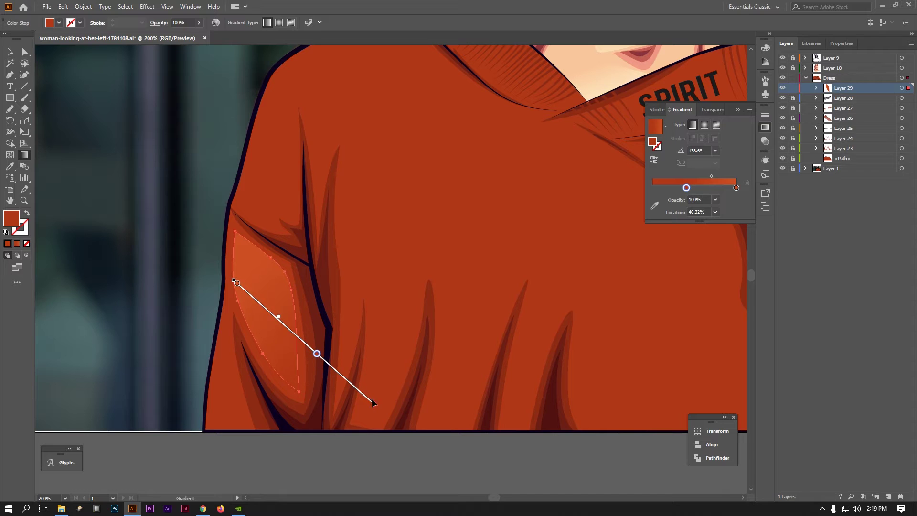
left_click_drag(370, 409, 354, 386)
key("ctrl+shift+a")
key("ctrl+minus")
key("ctrl+minus")
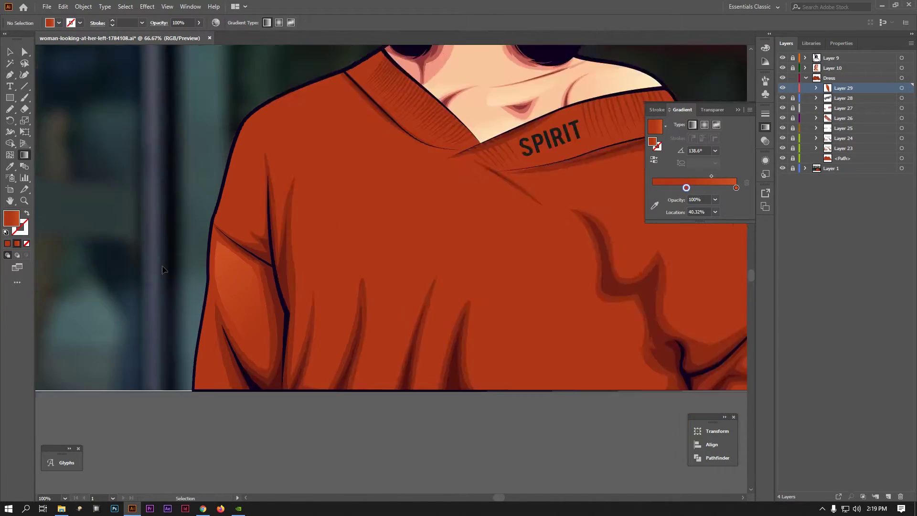
key("ctrl+minus")
key("ctrl+minus")
key("ctrl+plus")
- Pencil-draw a highlight shape just below the SPIRIT collar in Outline view
left_click(782, 78, "ctrl")
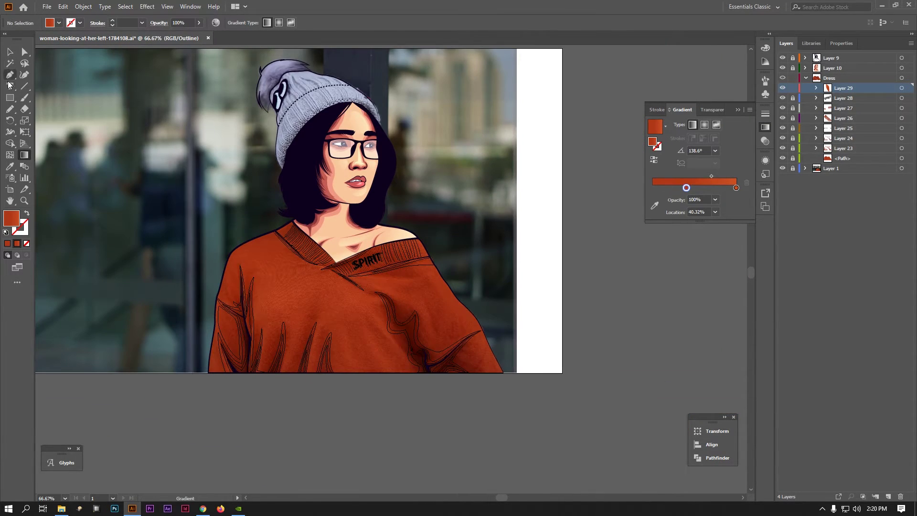
key("n")
key("ctrl+plus")
scroll(339, 264, "down", 2)
scroll(420, 217, "up", 1)
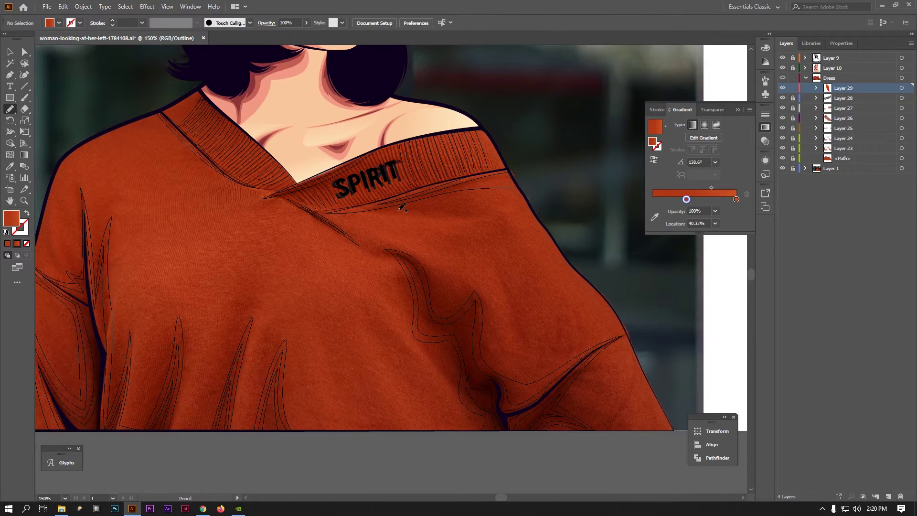
left_click_drag(390, 212, 486, 210)
left_click_drag(382, 212, 377, 214)
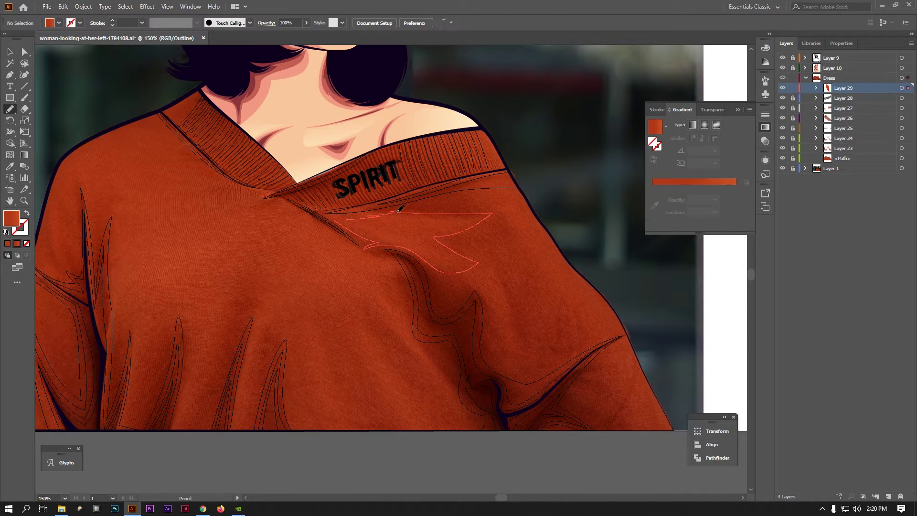
- Check the collar highlight in full-colour preview, then deselect it
key("v")
key("ctrl+y")
key("ctrl+minus")
key("ctrl+minus")
left_click(553, 174)
scroll(643, 258, "down", 1)
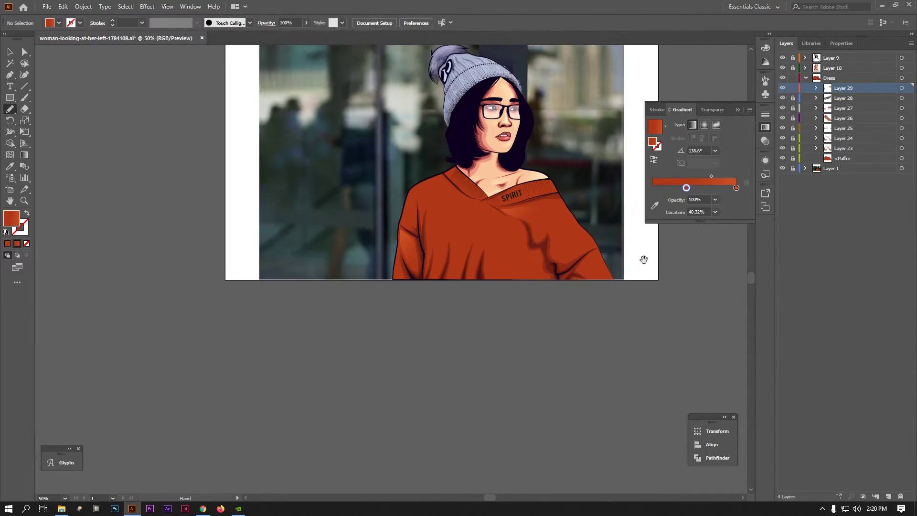
scroll(492, 248, "up", 3)
- Pencil-draw a second highlight shape along the right shoulder fold
key("ctrl+y")
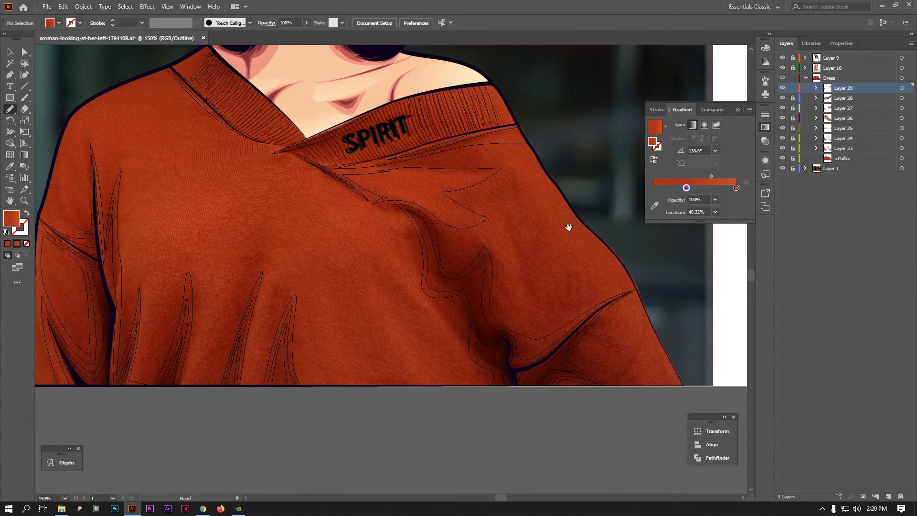
scroll(553, 223, "down", 3)
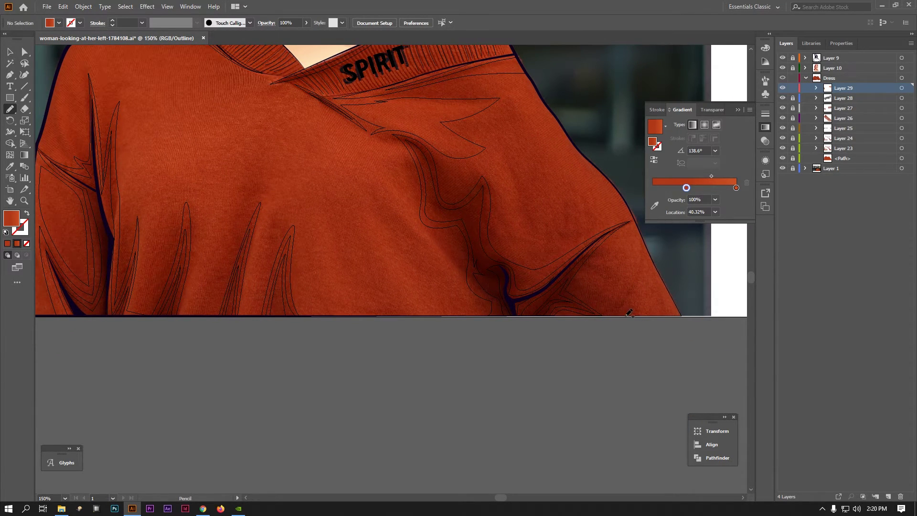
scroll(596, 278, "up", 2)
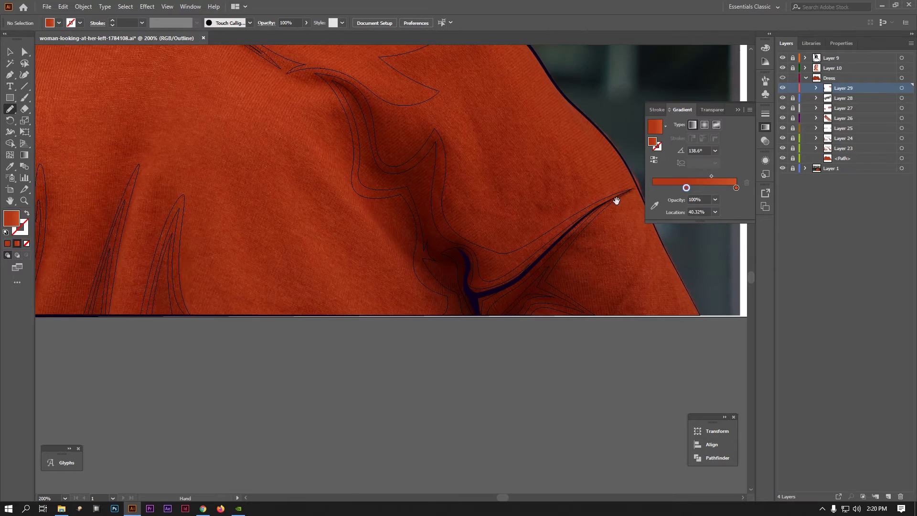
scroll(525, 296, "up", 1)
left_click_drag(492, 334, 428, 294)
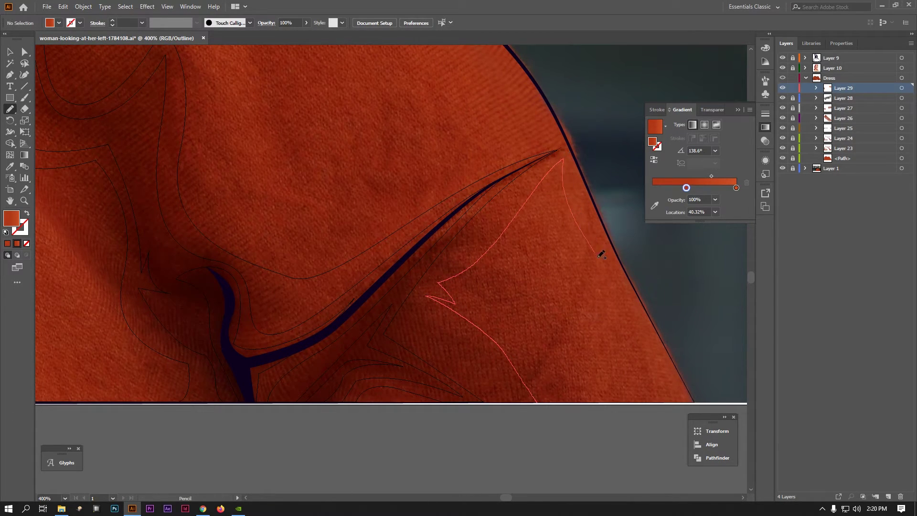
left_click_drag(636, 401, 539, 402)
- Fill the shoulder fold highlight with the gradient swatch
key("ctrl+y")
scroll(540, 204, "down", 1)
left_click(15, 246)
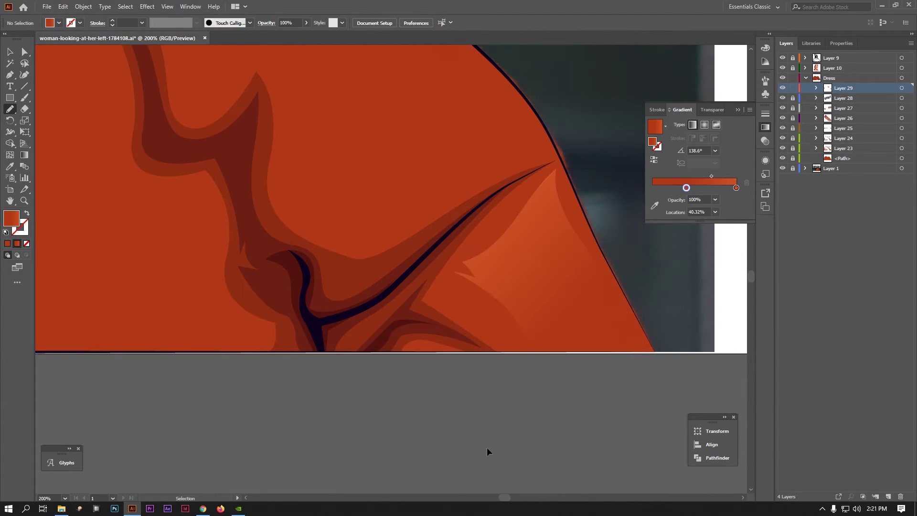
key("ctrl+0")
scroll(374, 311, "up", 2)
key("ctrl+y")
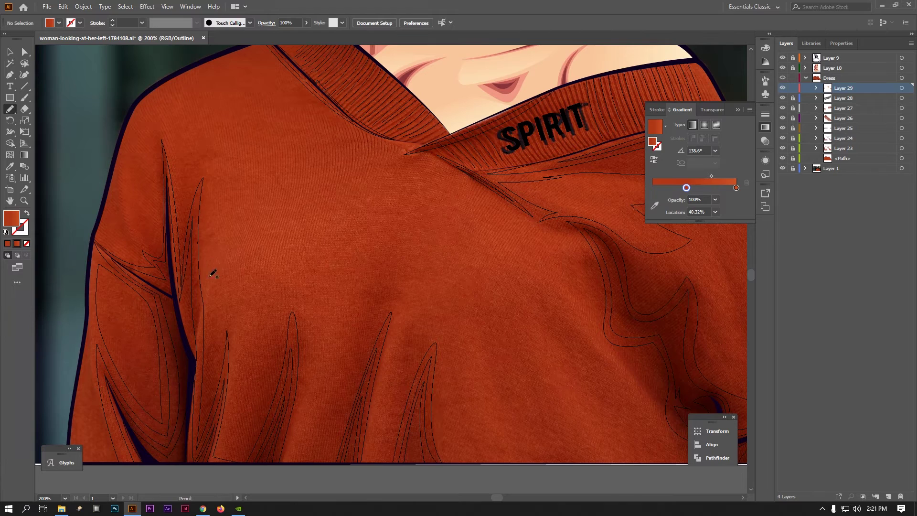
- Pencil-draw a highlight on the upper left shoulder and save the document
left_click_drag(139, 221, 160, 173)
left_click_drag(134, 123, 135, 121)
key("ctrl+y")
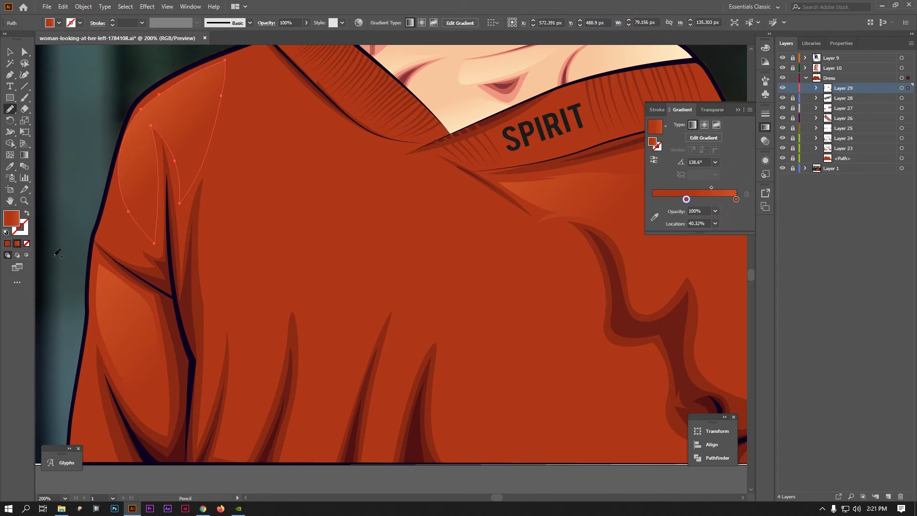
scroll(171, 254, "down", 3)
scroll(172, 254, "left", 4)
key("ctrl+s")
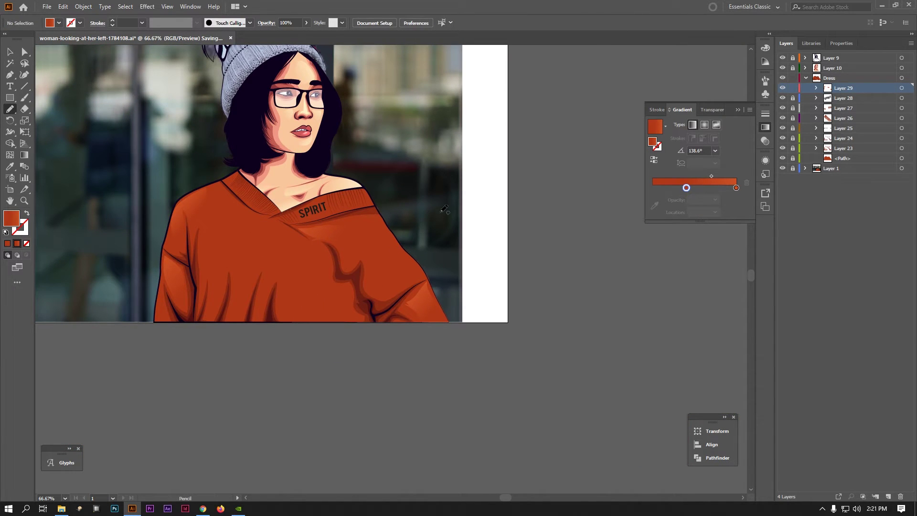
- Draw a flame-shaped highlight on the sweater's lower left front in Outline view
left_click(782, 77)
scroll(219, 310, "up", 2)
scroll(254, 254, "up", 1)
key("ctrl+y")
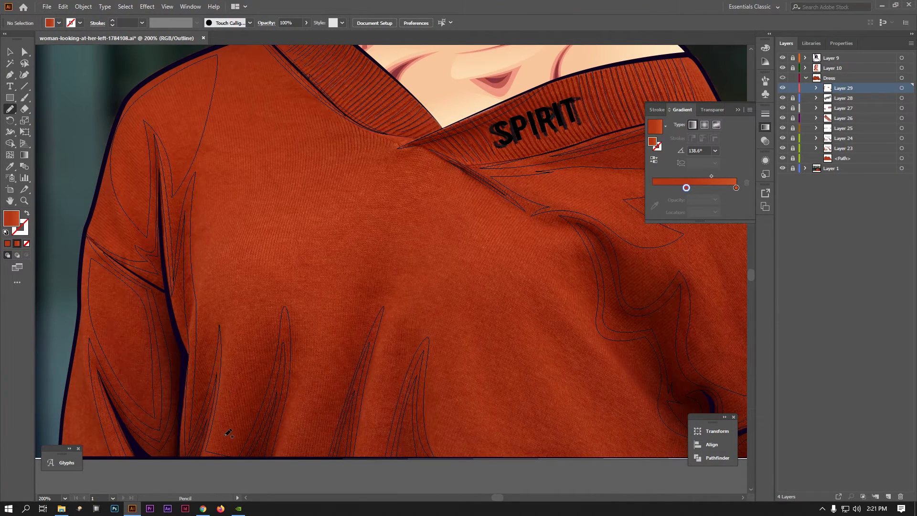
left_click_drag(233, 452, 249, 375)
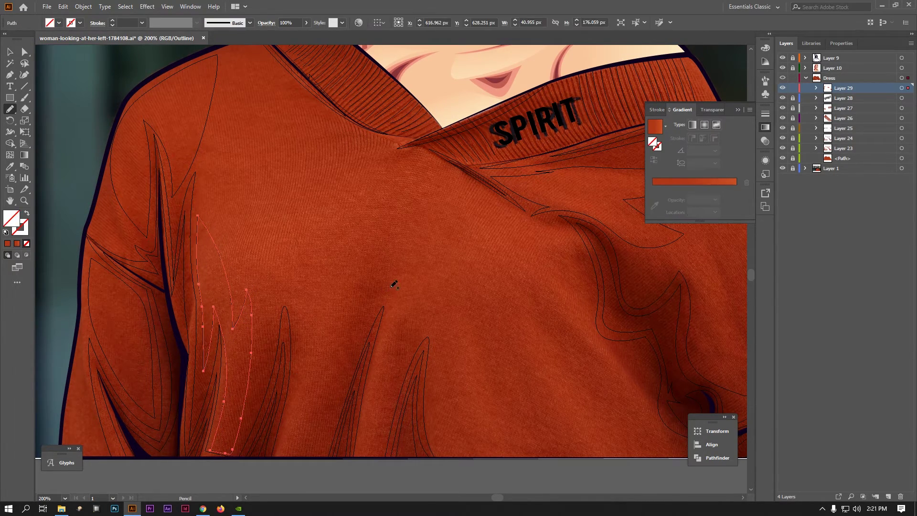
key("ctrl+y")
key("ctrl+minus")
key("ctrl+minus")
key("ctrl+minus")
- Lay the gradient across the flame highlight and angle it to 128.8°
key("g")
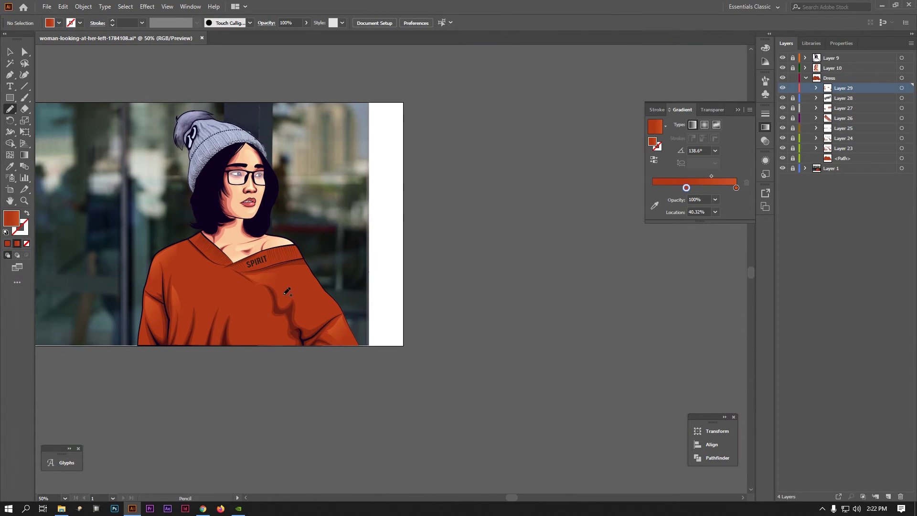
key("ctrl+1")
left_click_drag(137, 263, 215, 331)
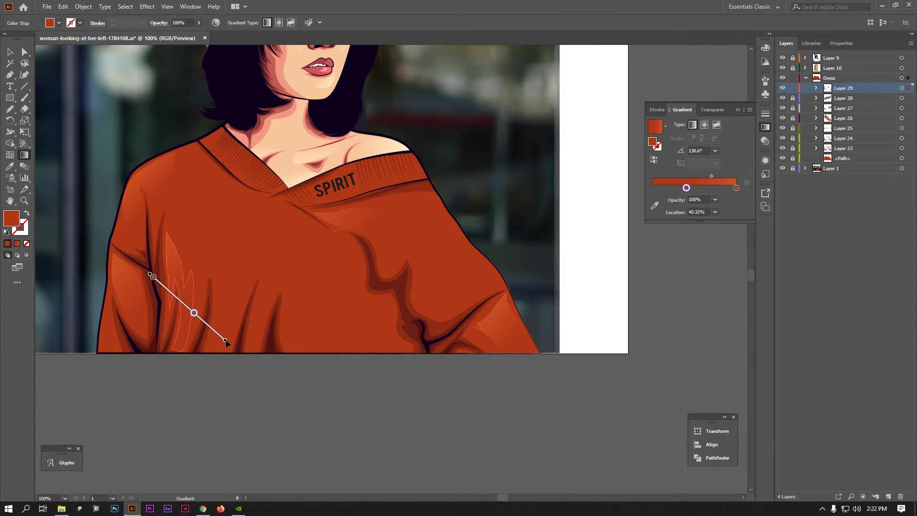
left_click_drag(150, 275, 129, 241)
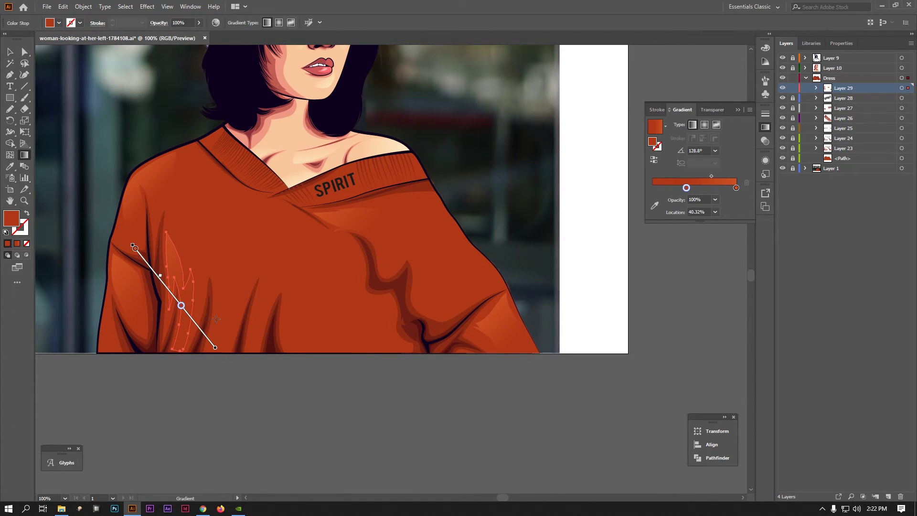
left_click_drag(225, 340, 220, 358)
key("ctrl+shift+a")
key("ctrl+minus")
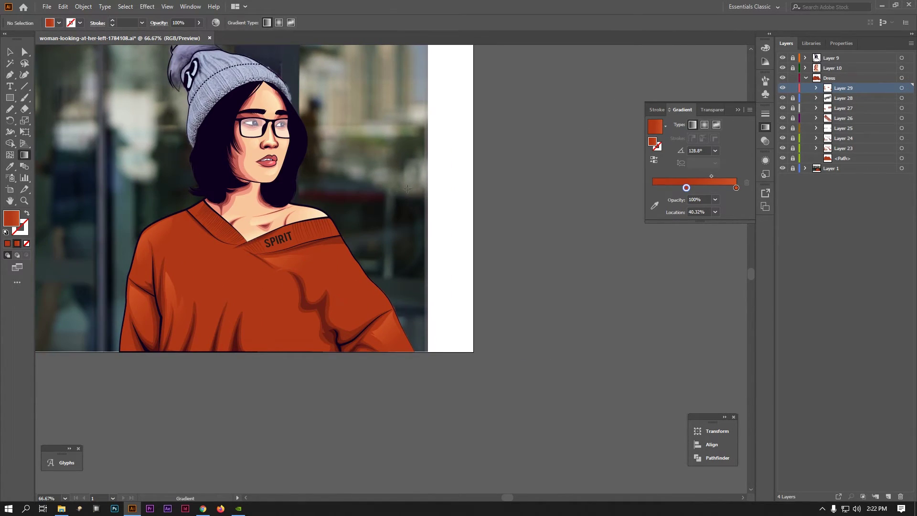
left_click(782, 78, "ctrl")
key("ctrl+plus")
key("ctrl+plus")
key("n")
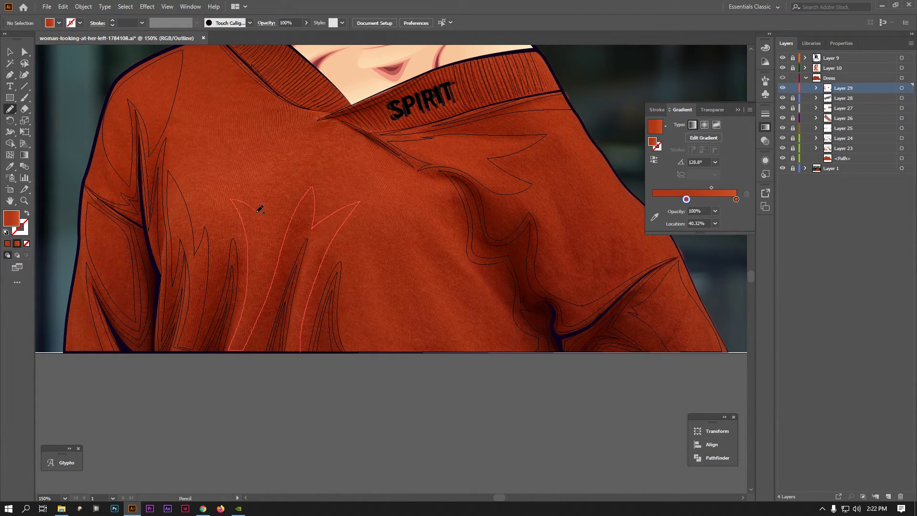
- Pencil-draw a two-stroke flame highlight on the lower chest and check it in preview
key("ctrl+z")
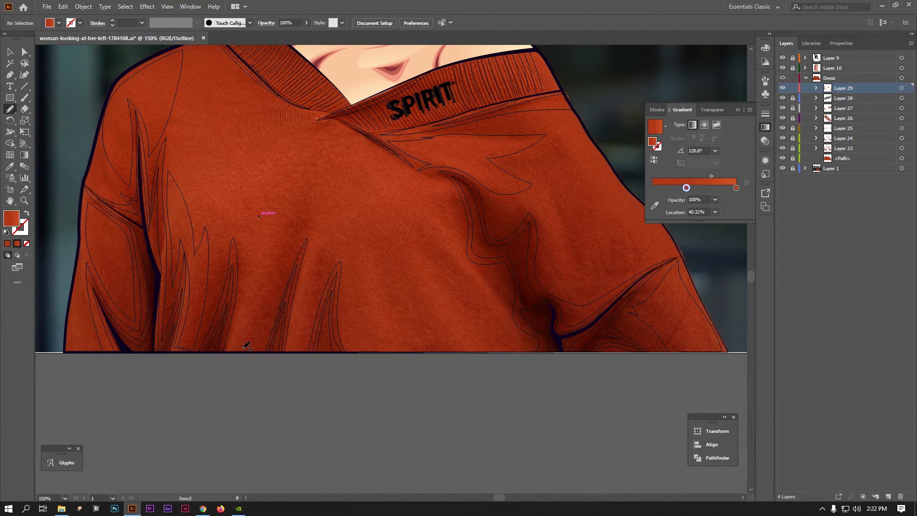
mouse_move(254, 323)
left_mouse_down()
mouse_move(280, 215)
mouse_move(218, 249)
mouse_move(244, 347)
left_mouse_up()
mouse_move(311, 312)
left_mouse_down()
mouse_move(360, 216)
mouse_move(334, 339)
left_mouse_up()
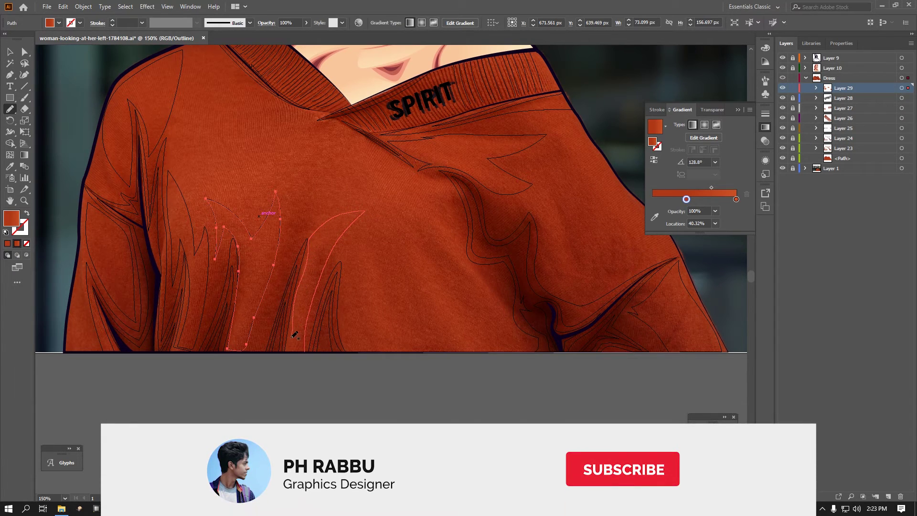
key("ctrl+shift+a")
key("ctrl+y")
key("ctrl+minus")
key("ctrl+minus")
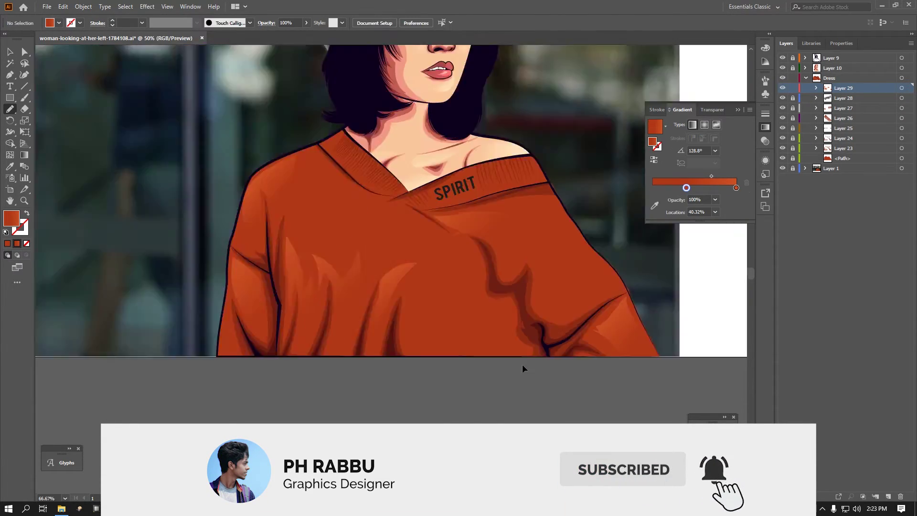
key("ctrl+minus")
key("ctrl+plus")
key("ctrl+plus")
key("ctrl+plus")
key("ctrl+y")
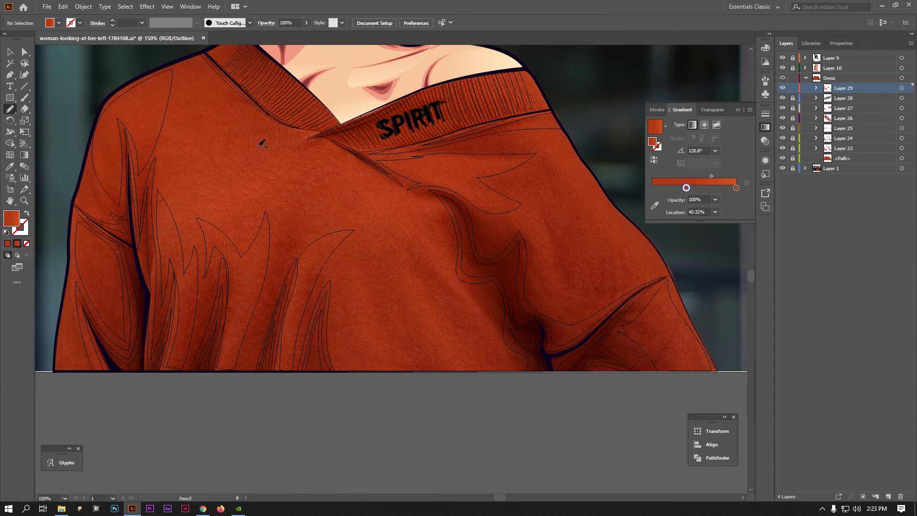
scroll(199, 199, "up", 1)
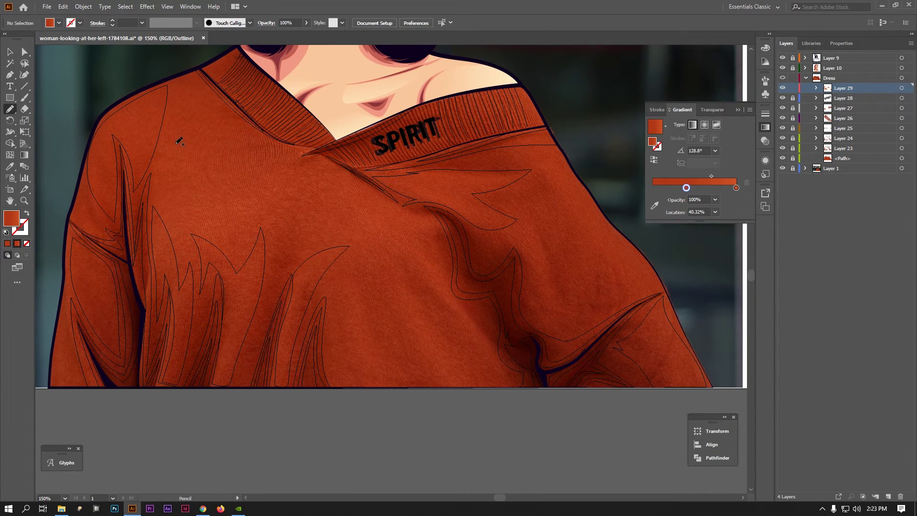
key("ctrl+y")
- Move the flame gradient's start up-left and shift its colour stop to 24.34%
key("g")
left_click(345, 250, "ctrl")
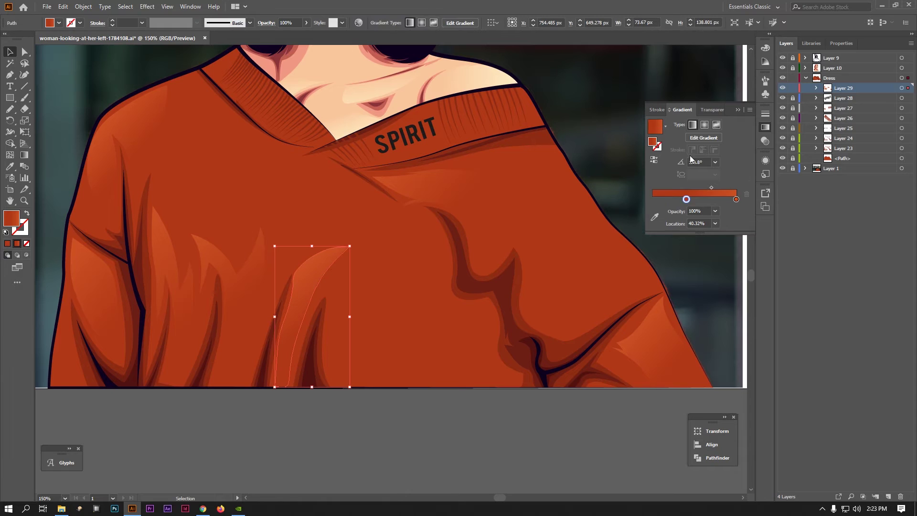
left_click_drag(281, 277, 238, 224)
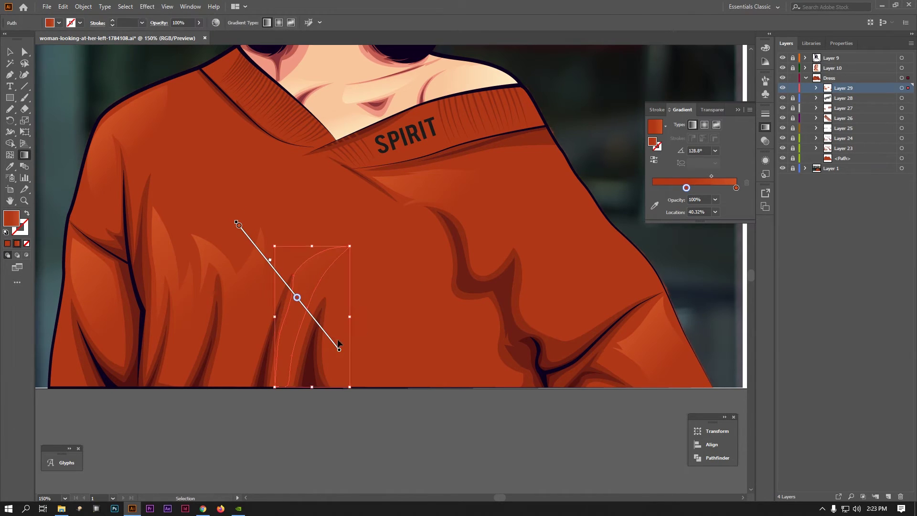
left_click_drag(297, 296, 312, 317)
key("ctrl+minus")
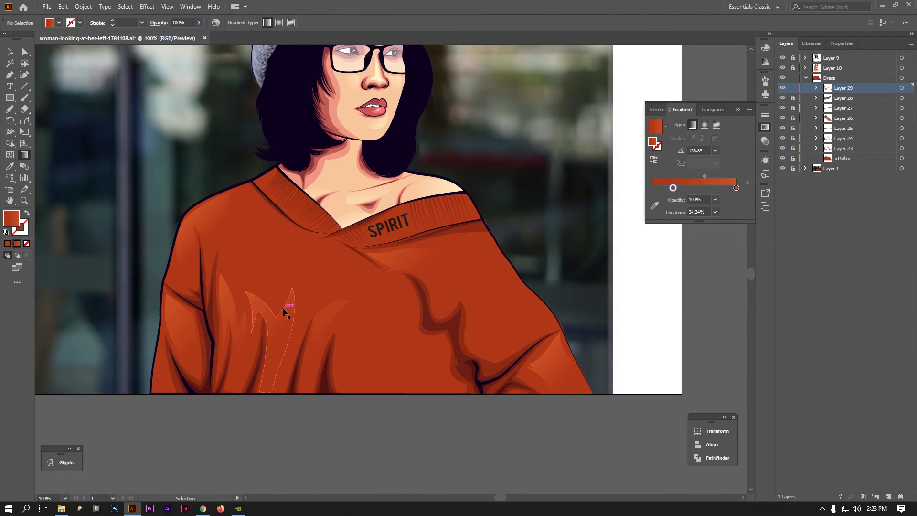
scroll(220, 270, "down", 3, "alt")
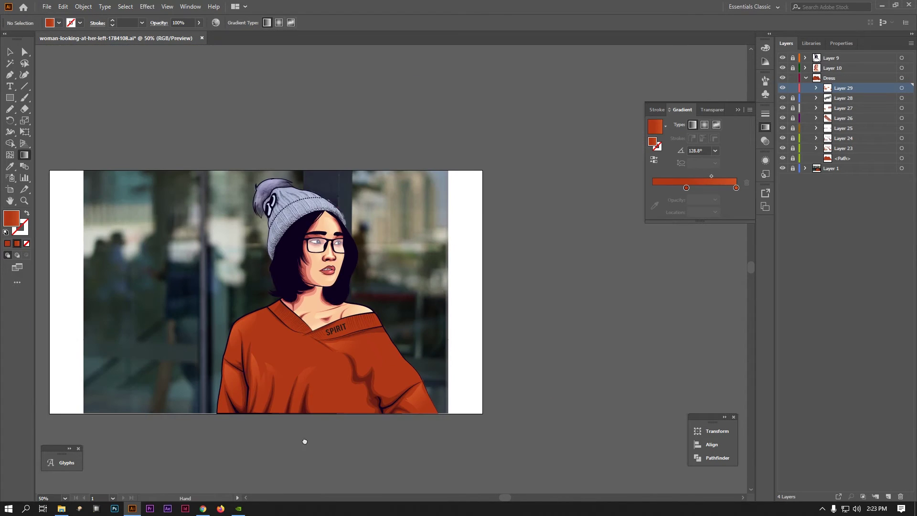
scroll(220, 270, "up", 4, "alt")
- Select a sweater shading path with Direct Selection to reshape its anchor points
key("a")
key("ctrl+shift+a")
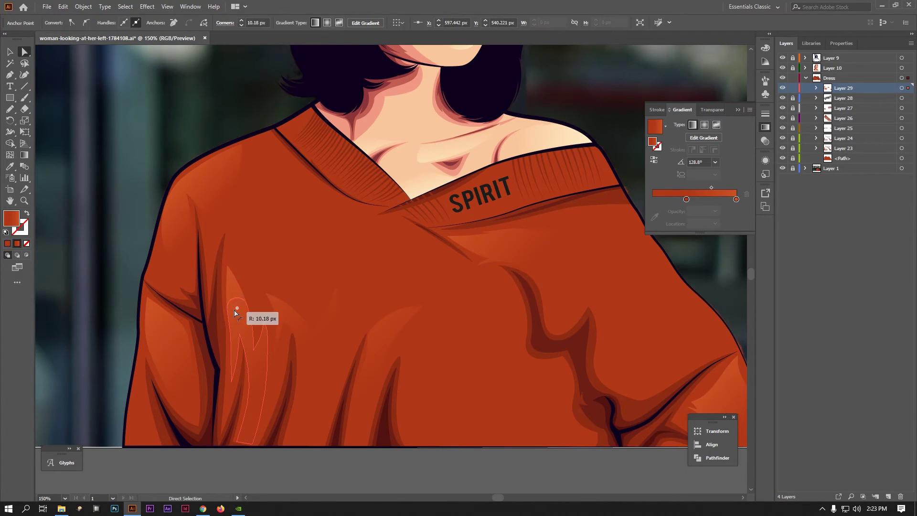
scroll(282, 450, "down", 2, "alt")
scroll(282, 450, "down", 3)
left_click(244, 297)
scroll(245, 313, "up", 3, "alt")
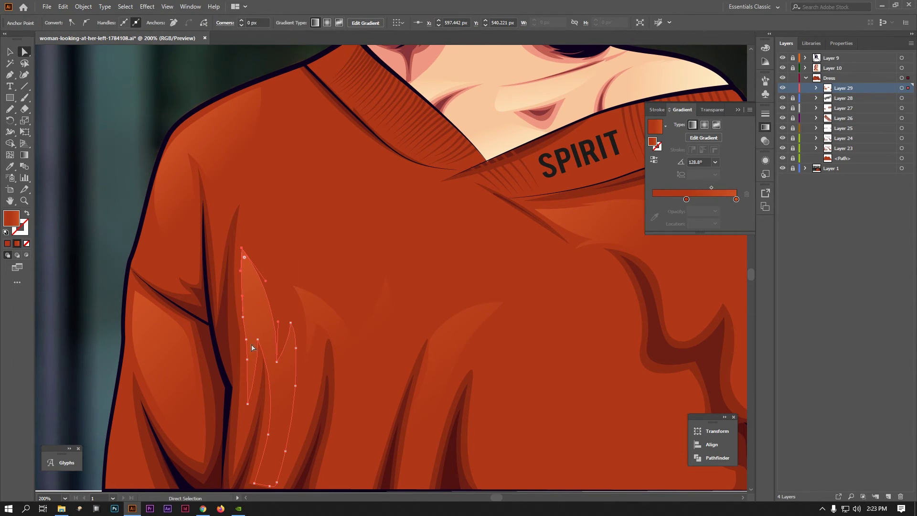
key("g")
key("ctrl+shift+a")
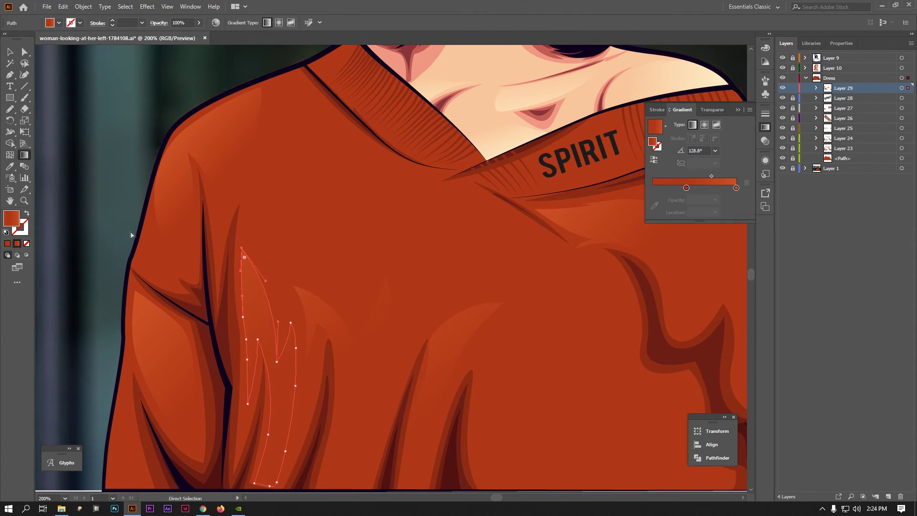
scroll(192, 297, "down", 3, "alt")
left_click_drag(343, 268, 367, 342)
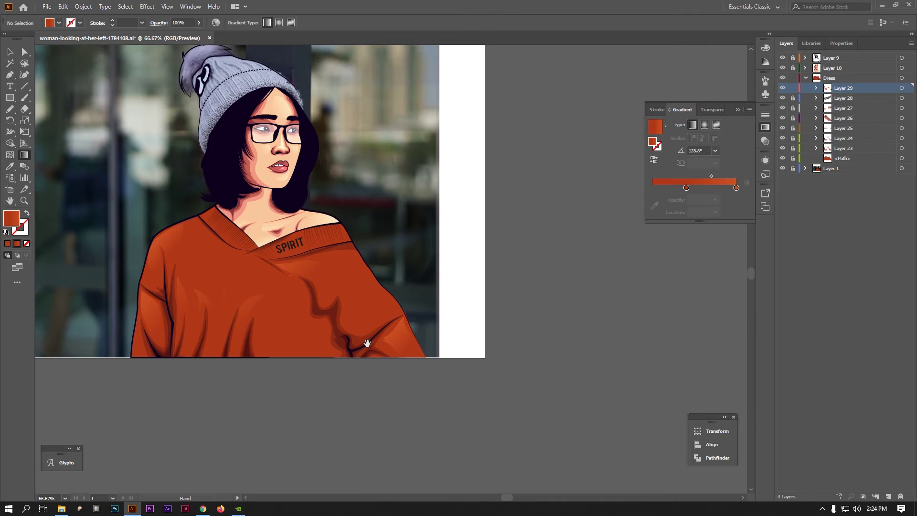
- Place the first Pen point of a new highlight near the collar in Outline view
left_click(782, 78, "ctrl")
key("p")
scroll(210, 257, "up", 1, "alt")
left_click(223, 221)
- Pen-draw the highlight outline's curves across the chest and down its lower edge
scroll(268, 261, "up", 1, "alt")
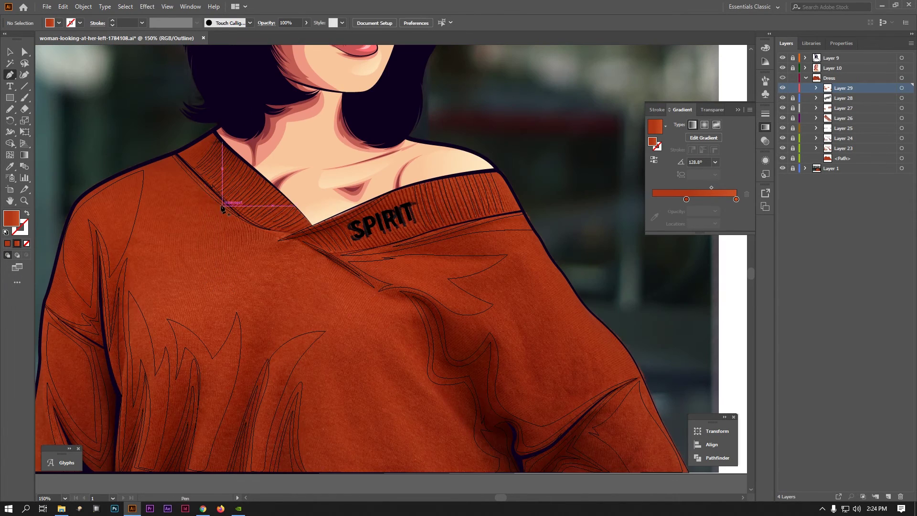
left_click_drag(282, 233, 259, 246)
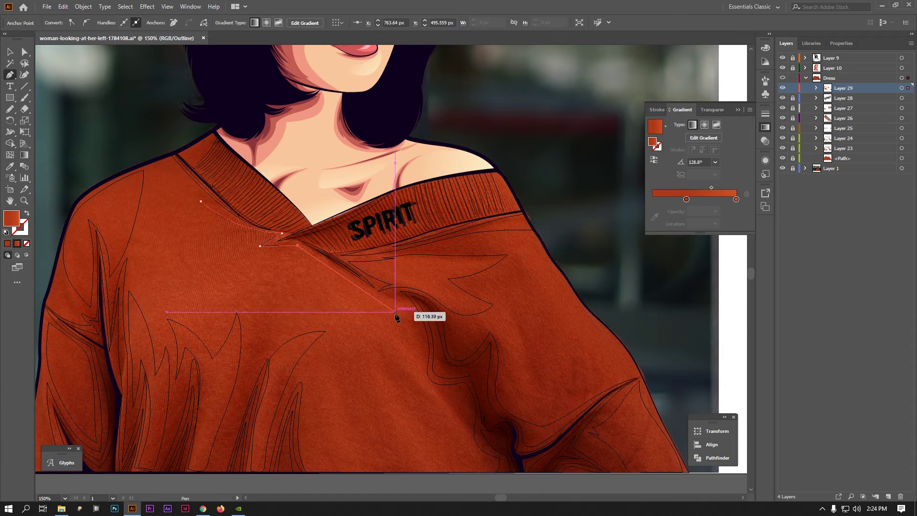
left_click_drag(412, 307, 418, 288)
mouse_move(276, 315)
left_mouse_down()
mouse_move(211, 297)
mouse_move(303, 323)
left_mouse_up()
mouse_move(258, 360)
left_mouse_down()
mouse_move(248, 309)
mouse_move(194, 289)
left_mouse_up()
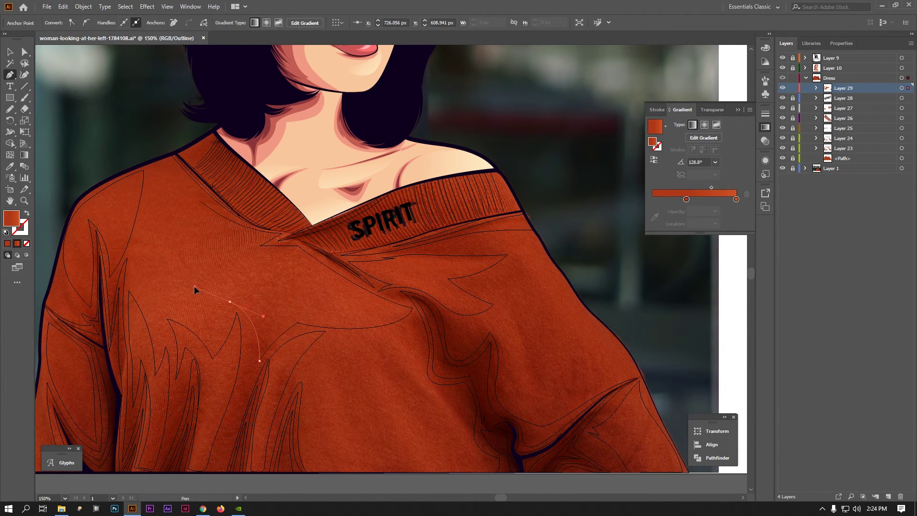
left_click_drag(212, 342, 215, 334)
left_click(191, 311)
- Continue the outline up the left shoulder to the collar and close the shape
left_click_drag(158, 311, 162, 330)
left_click_drag(118, 275, 164, 171)
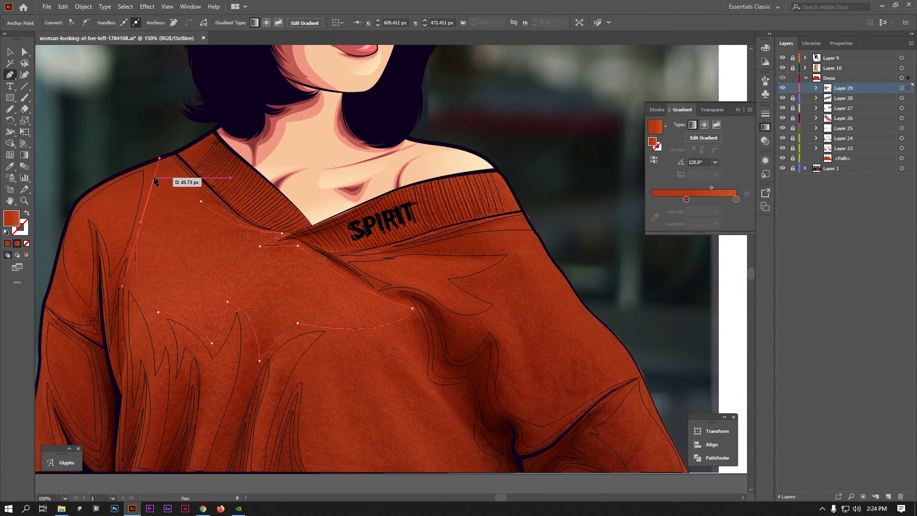
left_click(172, 162)
left_click_drag(201, 201, 219, 215)
left_click(282, 233)
key("ctrl+y")
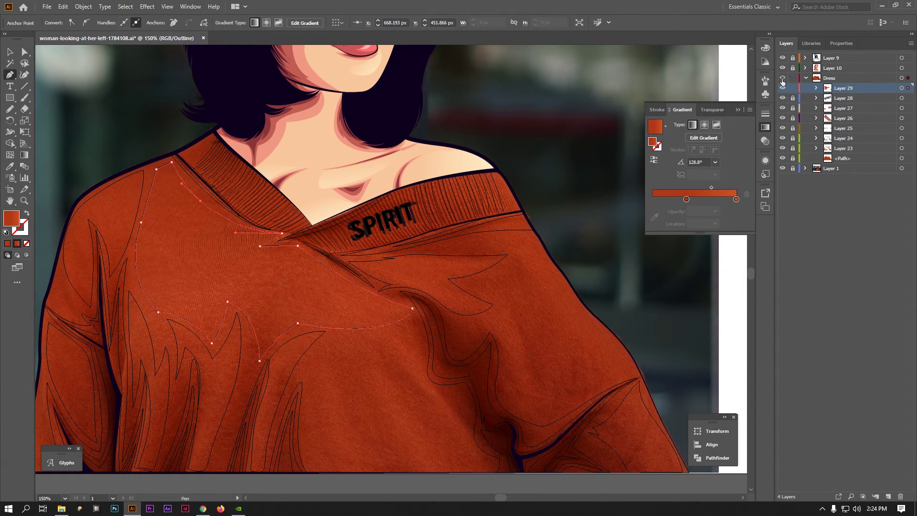
key("ctrl+shift+a")
key("ctrl+1")
- Slide the chest highlight's end stop to 82.88% and turn the gradient vertical
left_click(253, 259, "ctrl")
key("g")
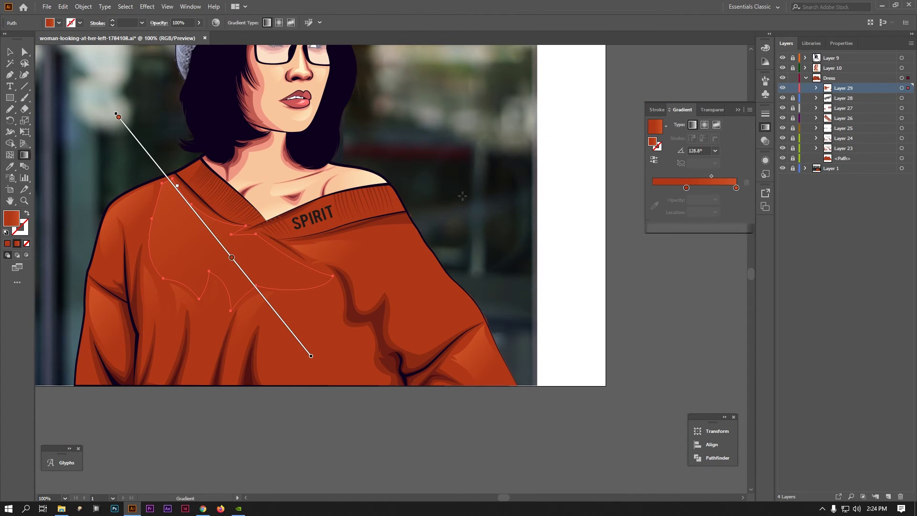
left_click_drag(308, 353, 276, 311)
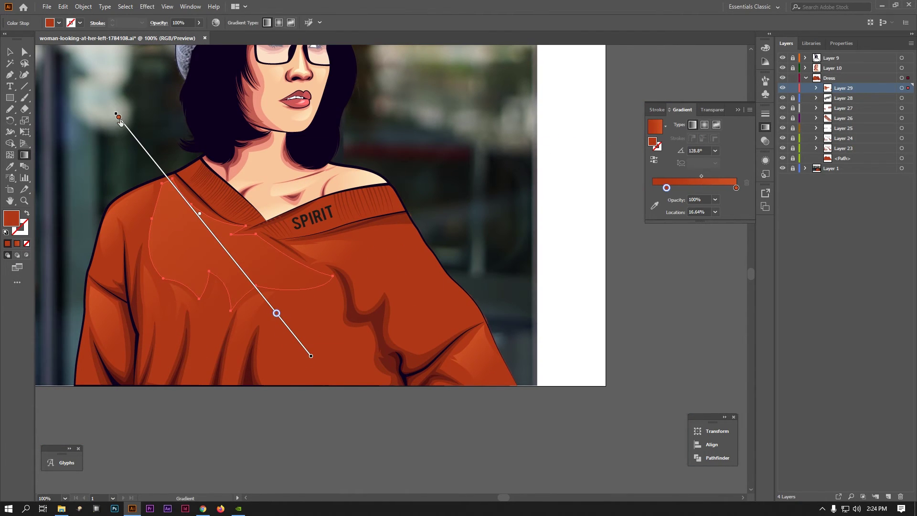
left_click_drag(736, 187, 721, 188)
key("ctrl+minus")
key("ctrl+minus")
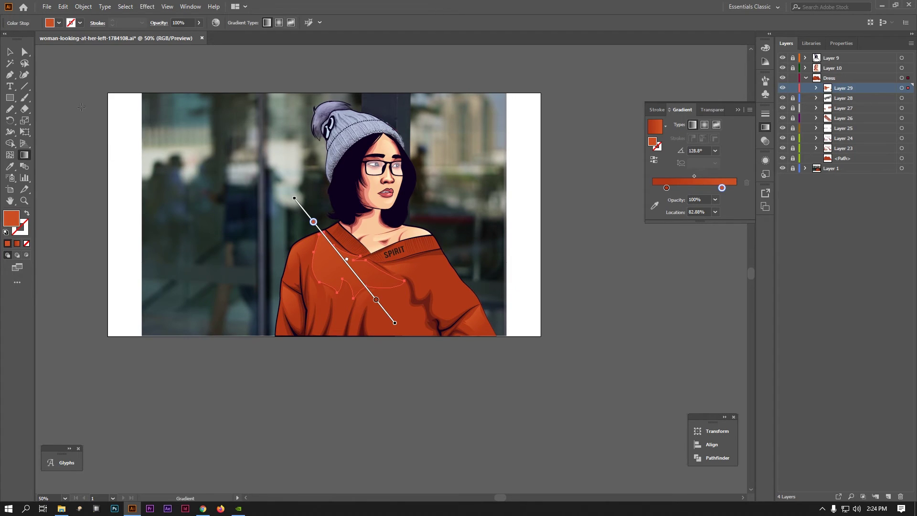
mouse_move(347, 324)
left_mouse_down()
mouse_move(346, 223)
mouse_move(358, 243)
mouse_move(359, 287)
left_mouse_up()
scroll(344, 251, "up", 1)
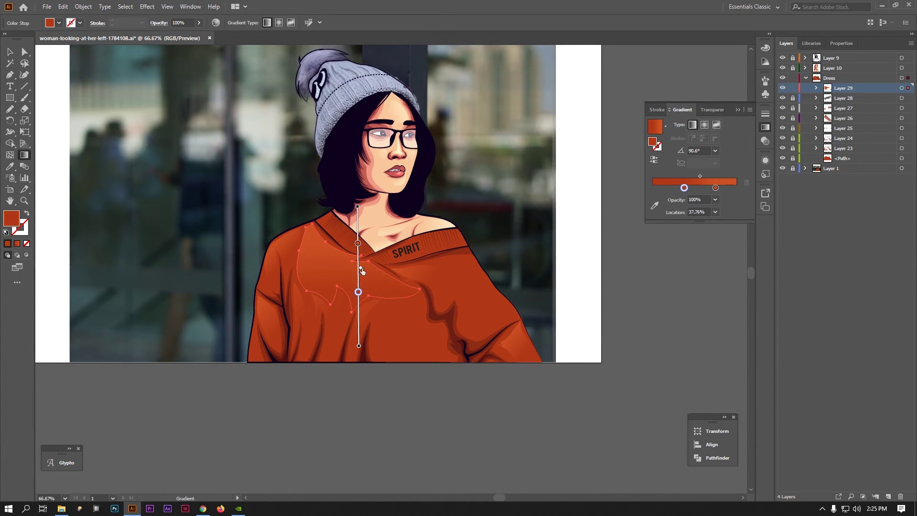
- Restore the gradient stops to 0% and 100%, then review the portrait
key("ctrl+shift+a")
key("ctrl+minus")
key("ctrl+minus")
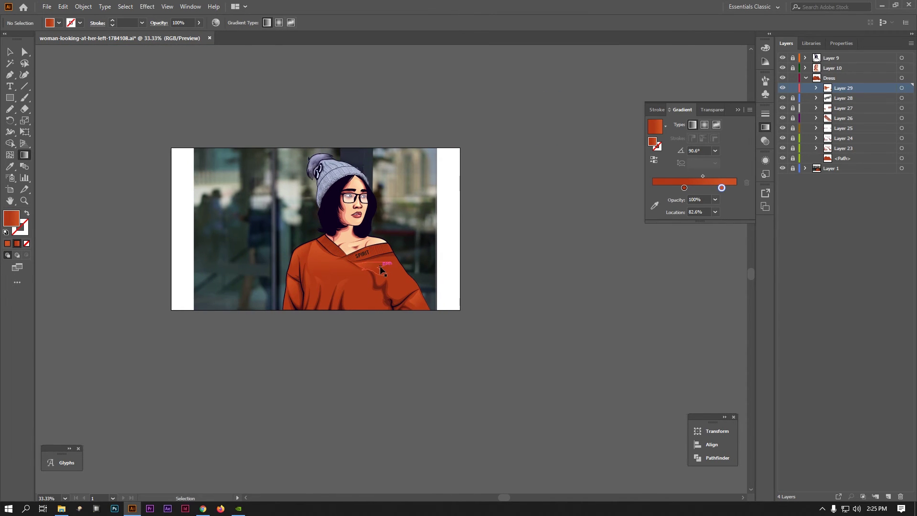
key("ctrl+plus")
key("ctrl+plus")
key("ctrl+plus")
left_click(653, 188)
key("ctrl+z")
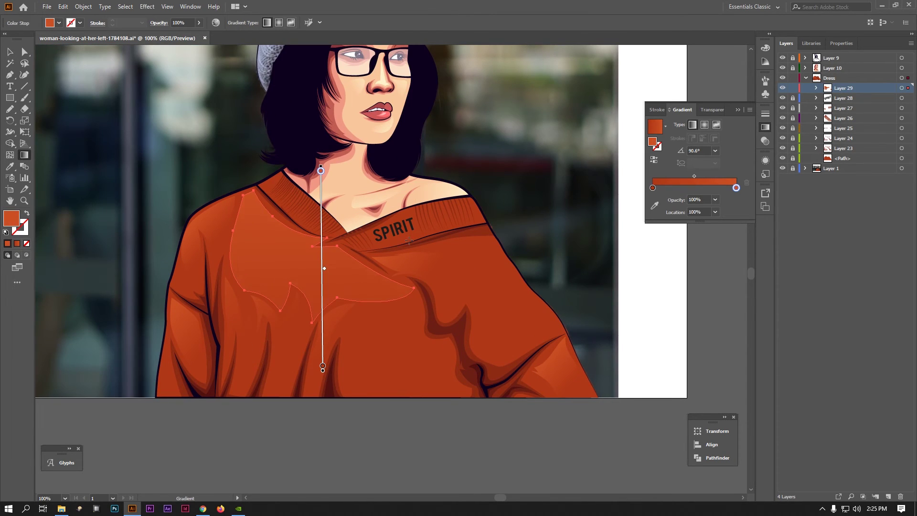
key("v")
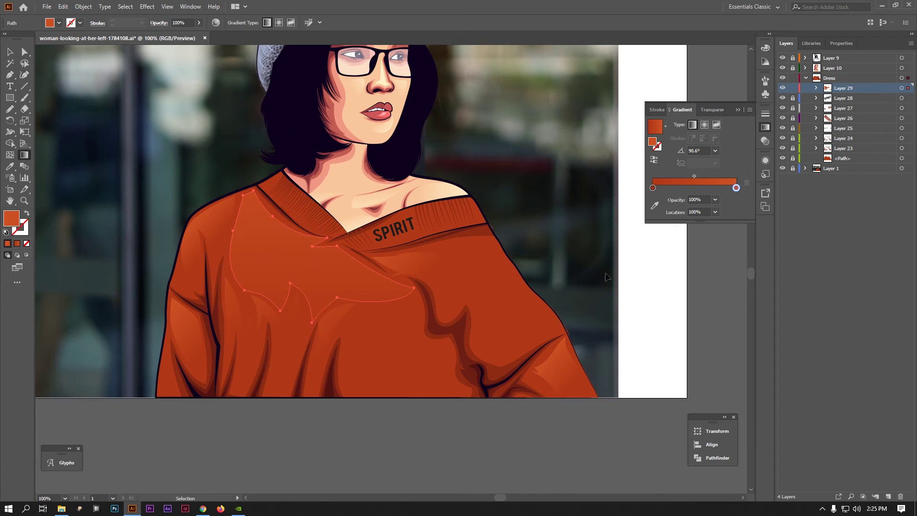
key("ctrl+minus")
key("ctrl+minus")
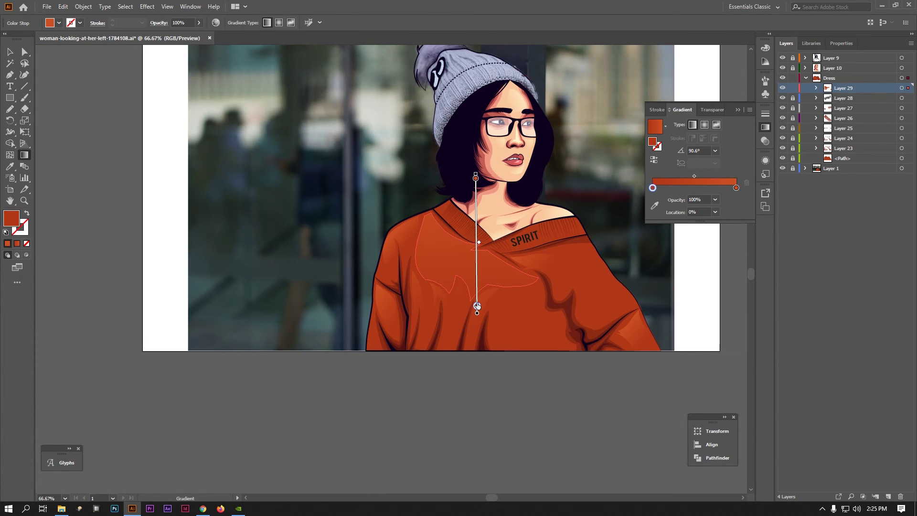
left_click_drag(538, 276, 583, 274)
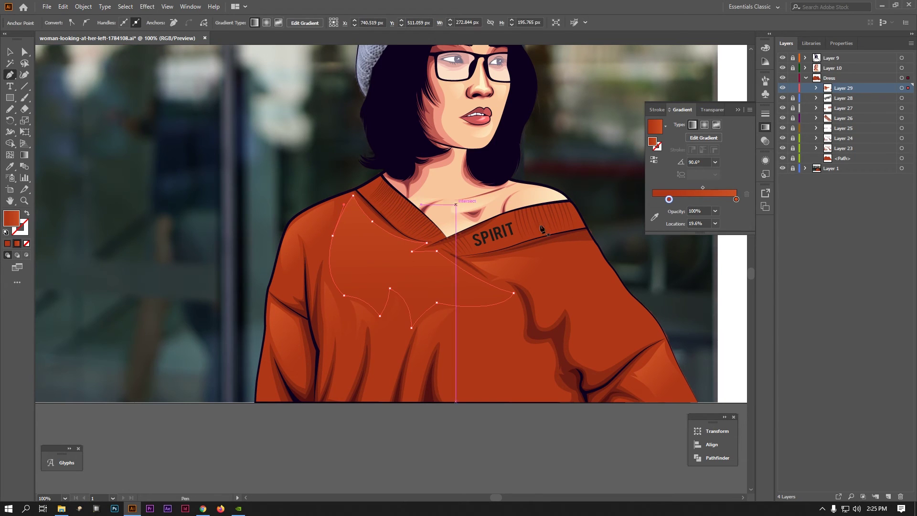
key("ctrl+minus")
mouse_move(579, 220)
left_mouse_down()
mouse_move(531, 254)
mouse_move(538, 276)
left_mouse_up()
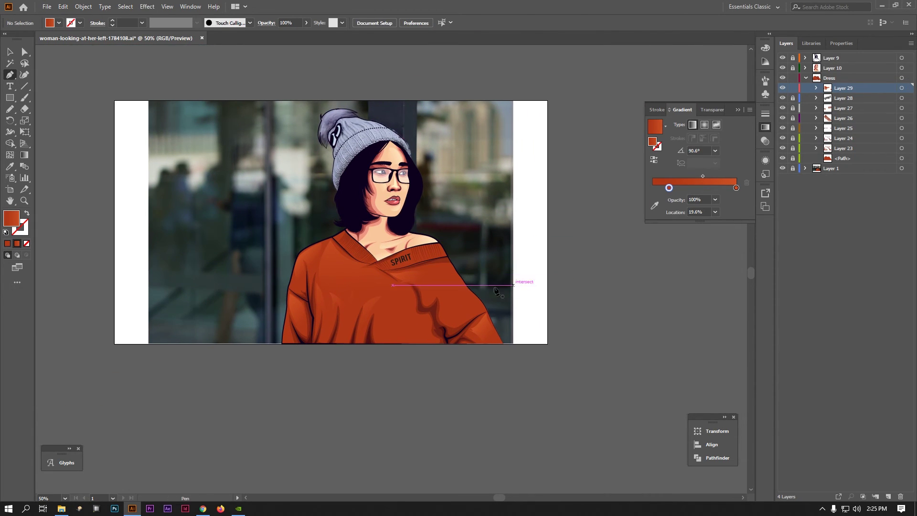
- Pencil-draw a closed highlight running down the right shoulder edge below SPIRIT
key("ctrl+plus")
key("ctrl+plus")
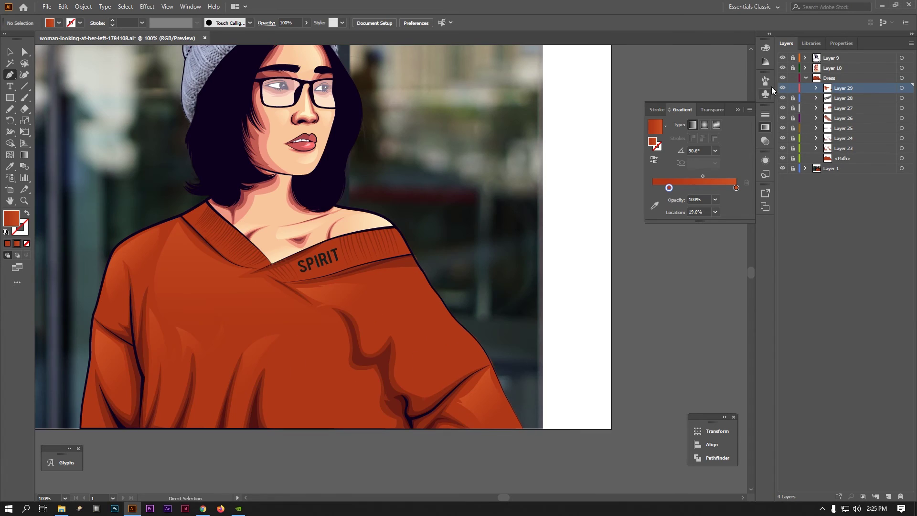
key("ctrl+y")
key("ctrl+plus")
key("n")
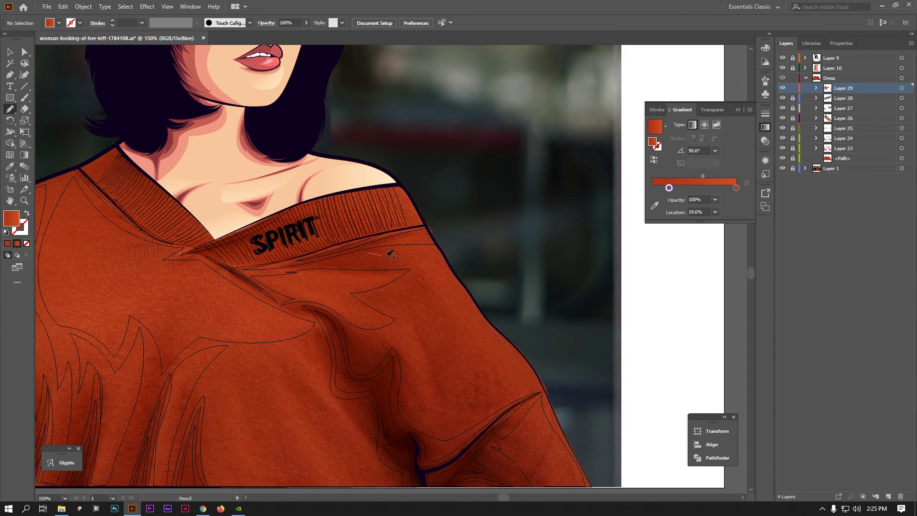
left_click_drag(387, 256, 492, 356)
left_click_drag(543, 385, 490, 321)
left_click_drag(361, 250, 363, 251)
key("ctrl+y")
key("ctrl+0")
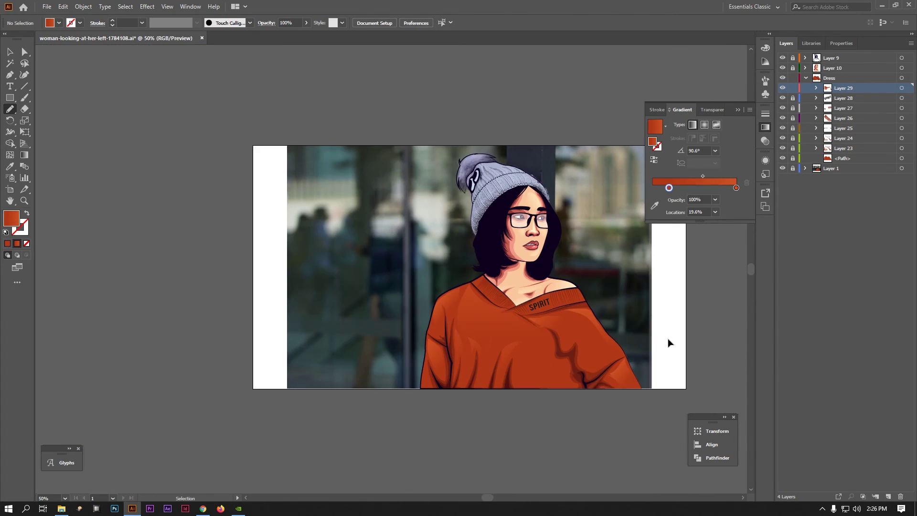
scroll(537, 319, "up", 2)
- Angle the shoulder highlight's gradient diagonally to about 60.7°
key("g")
left_click(396, 299)
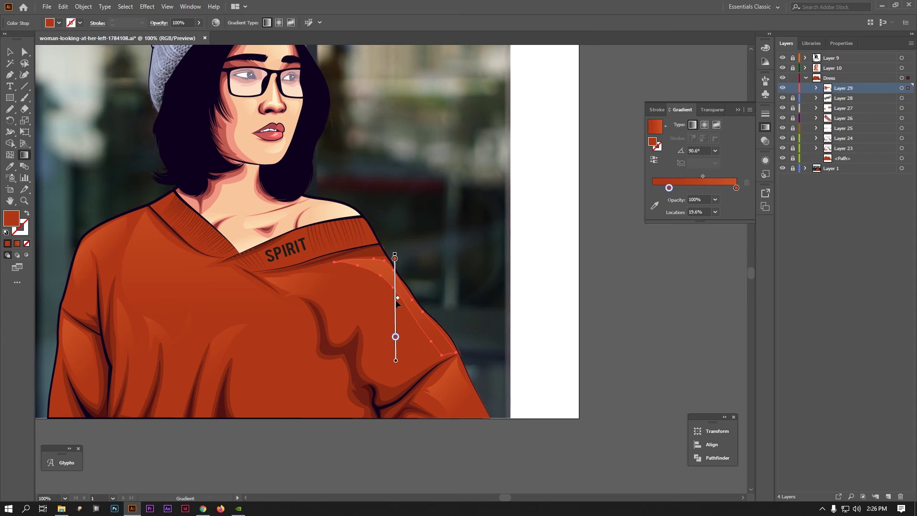
left_click_drag(402, 262, 421, 256)
left_click_drag(388, 333, 385, 348)
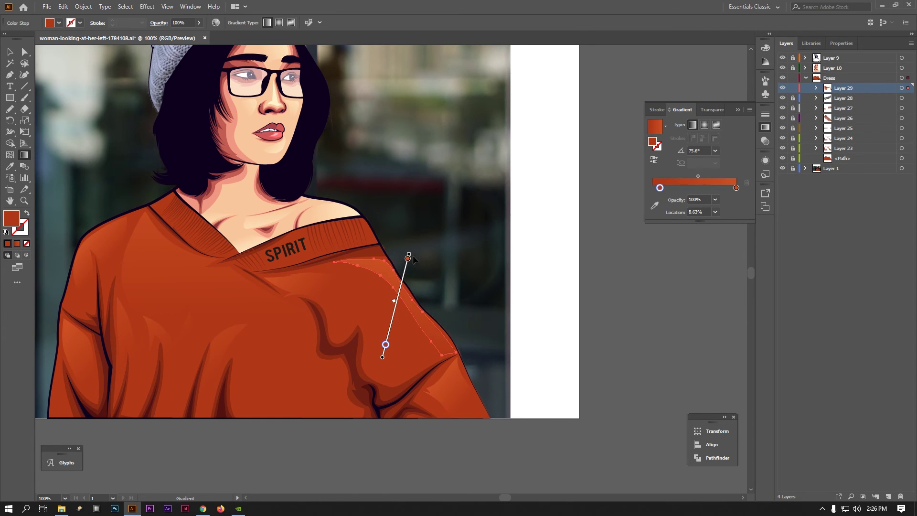
left_click_drag(411, 252, 424, 260)
key("v")
key("ctrl+shift+a")
key("ctrl+minus")
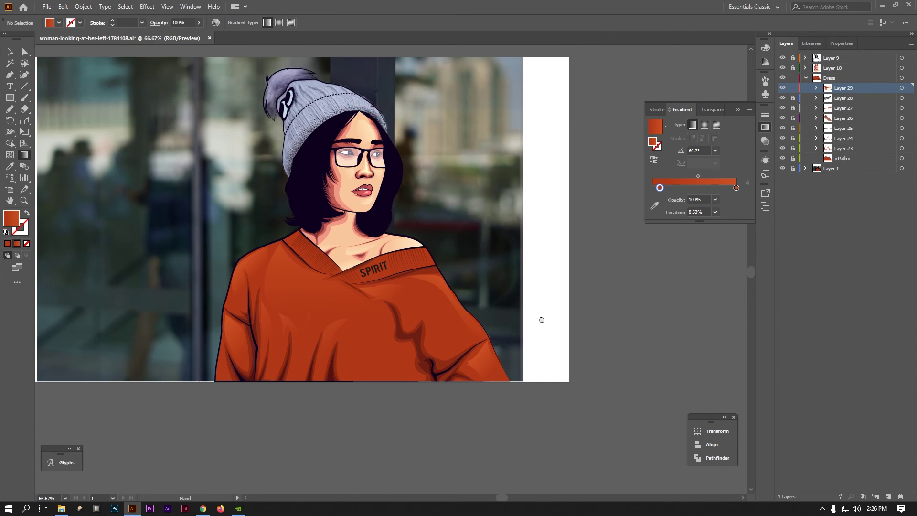
scroll(540, 319, "down", 1)
left_click(782, 78)
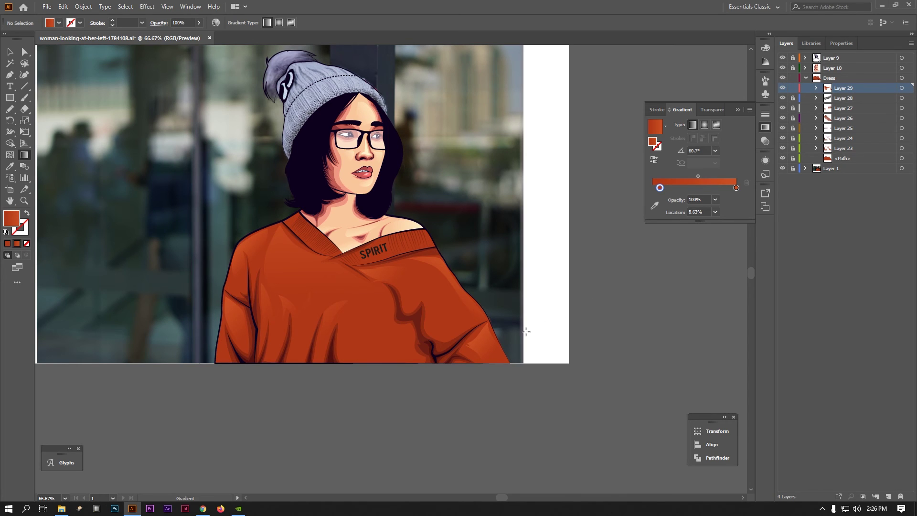
scroll(518, 342, "up", 2)
scroll(512, 351, "down", 1)
scroll(475, 349, "up", 1)
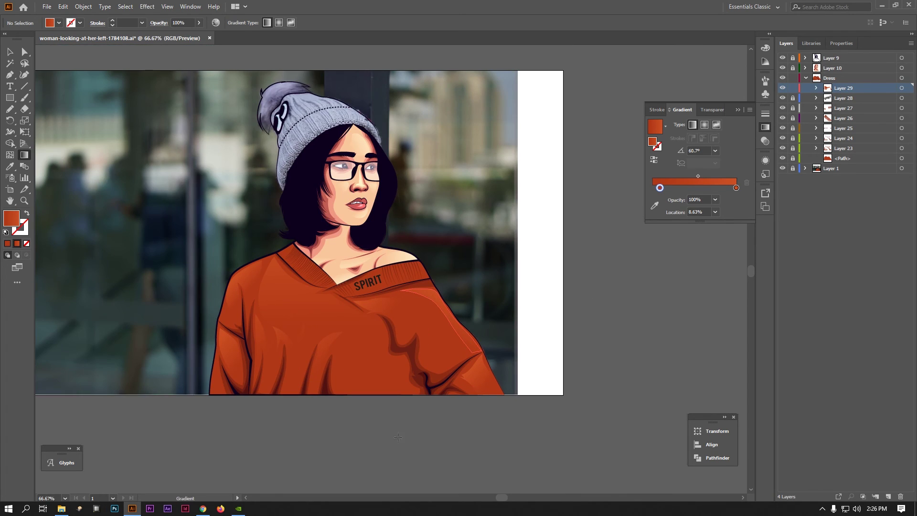